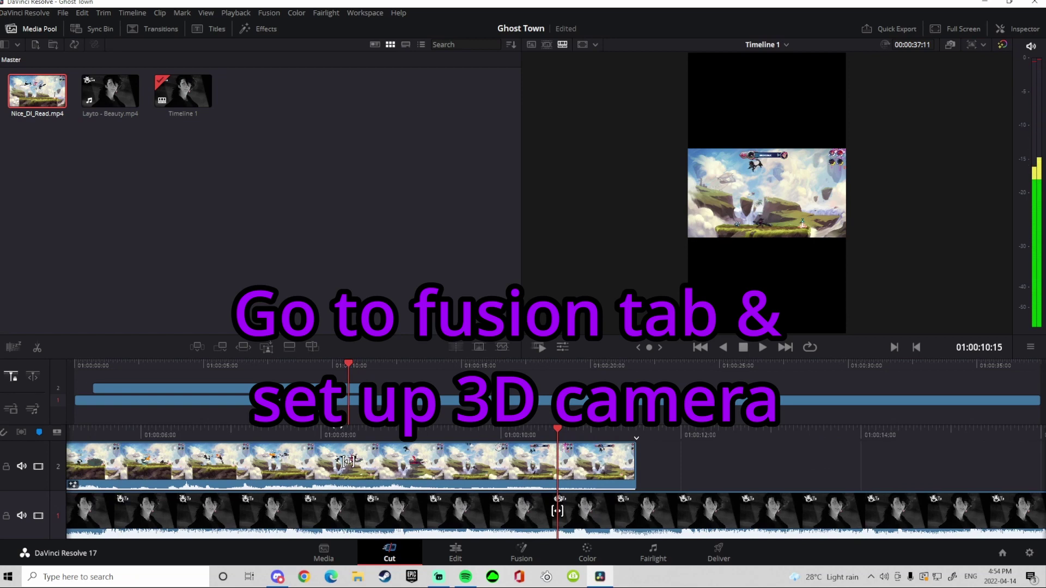
Switch to the Fusion page for the Nice_DI_Read.mp4 gameplay clip
{"action": "left_click", "coordinate": [514, 554]}
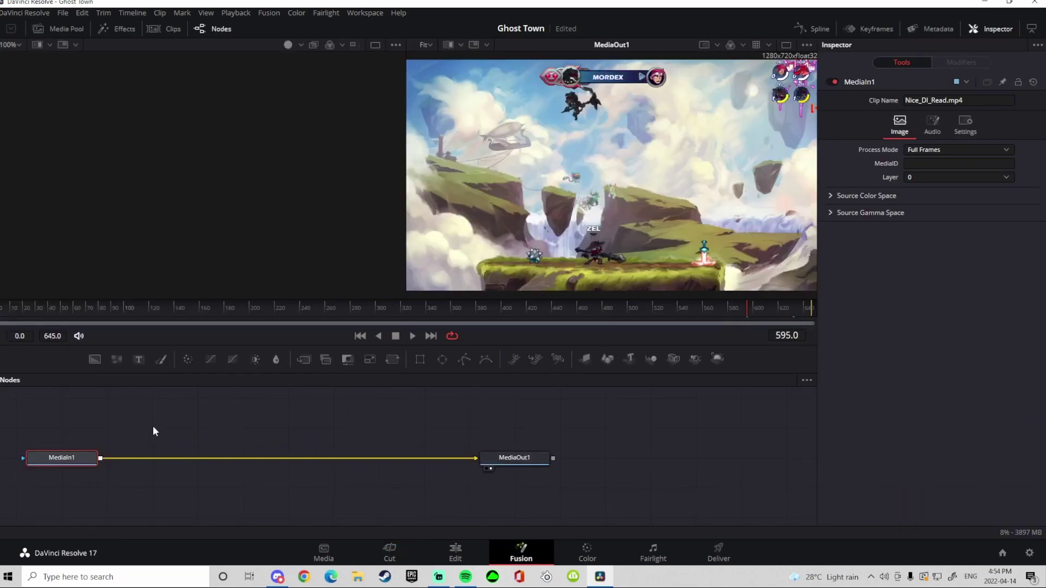
Add ImagePlane3D, Merge3D, Renderer3D and Merge nodes after the clip input
{"action": "left_click", "coordinate": [584, 359]}
{"action": "left_click", "coordinate": [649, 360]}
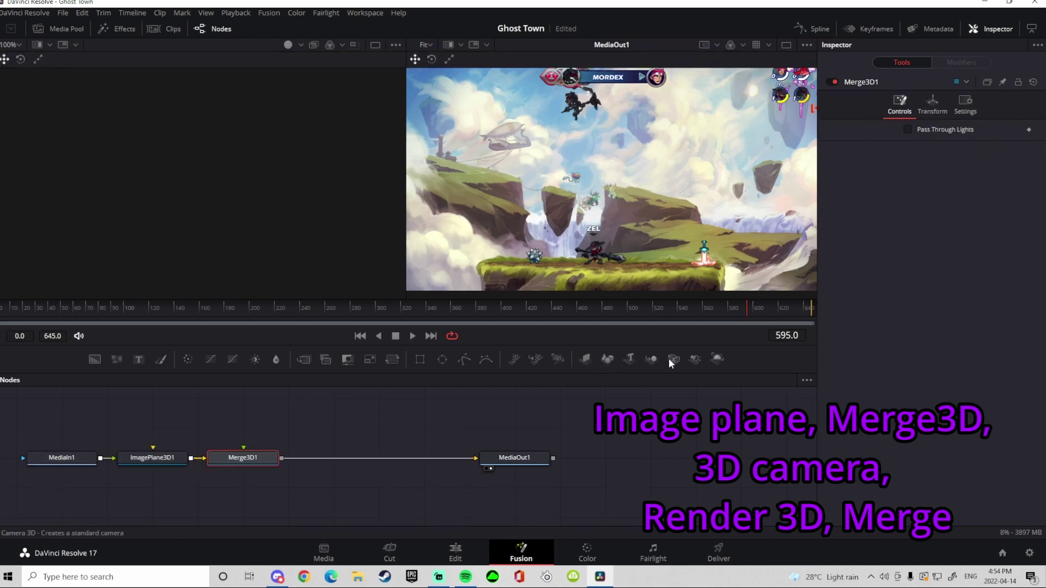
{"action": "left_click", "coordinate": [715, 362]}
{"action": "left_click", "coordinate": [304, 359]}
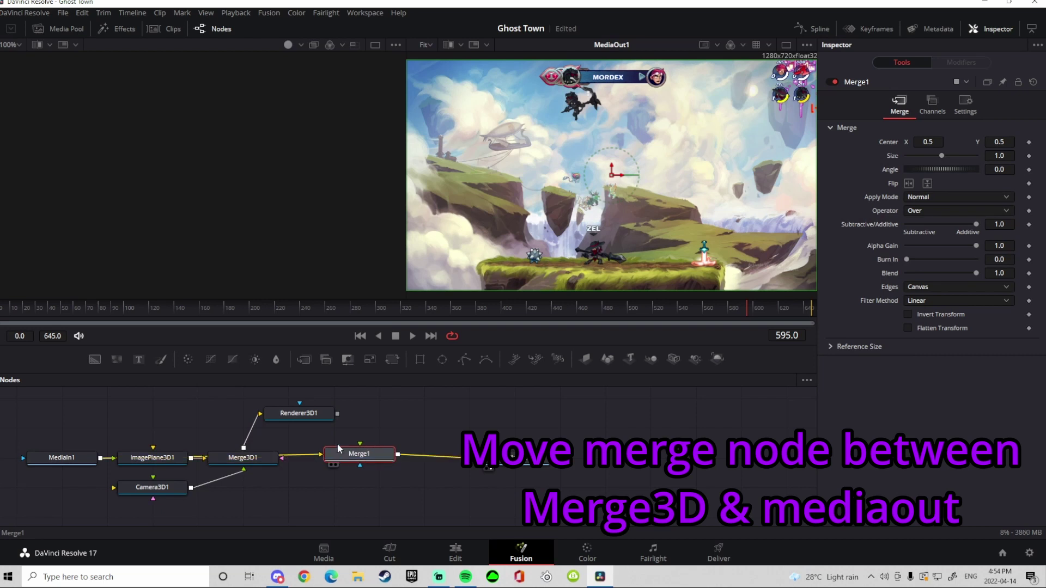
Select Camera3D1 and load the image plane into the left 3D viewer
{"action": "left_click", "coordinate": [165, 489]}
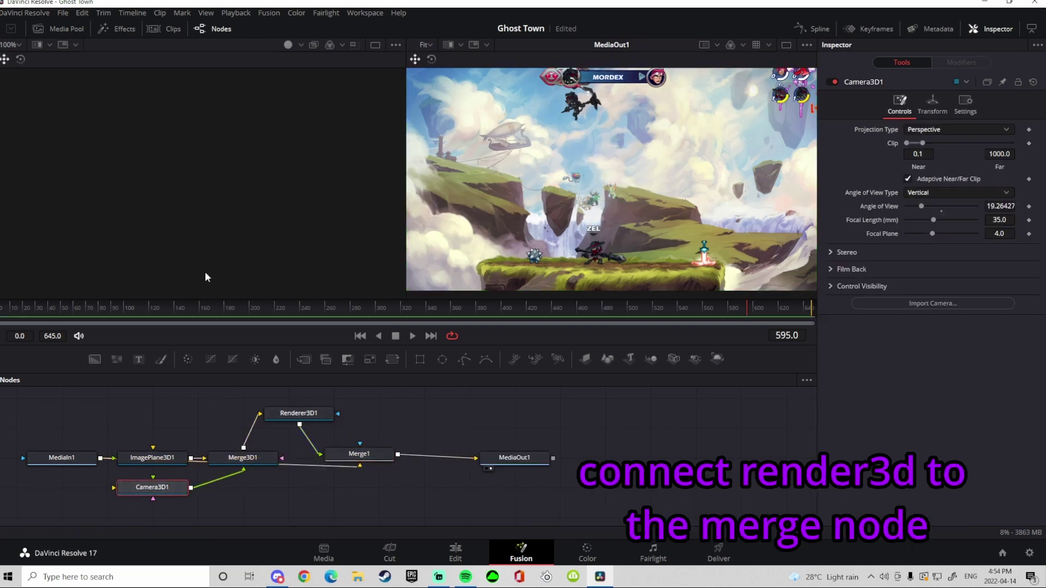
{"action": "left_click_drag", "start_coordinate": [152, 457], "coordinate": [217, 218]}
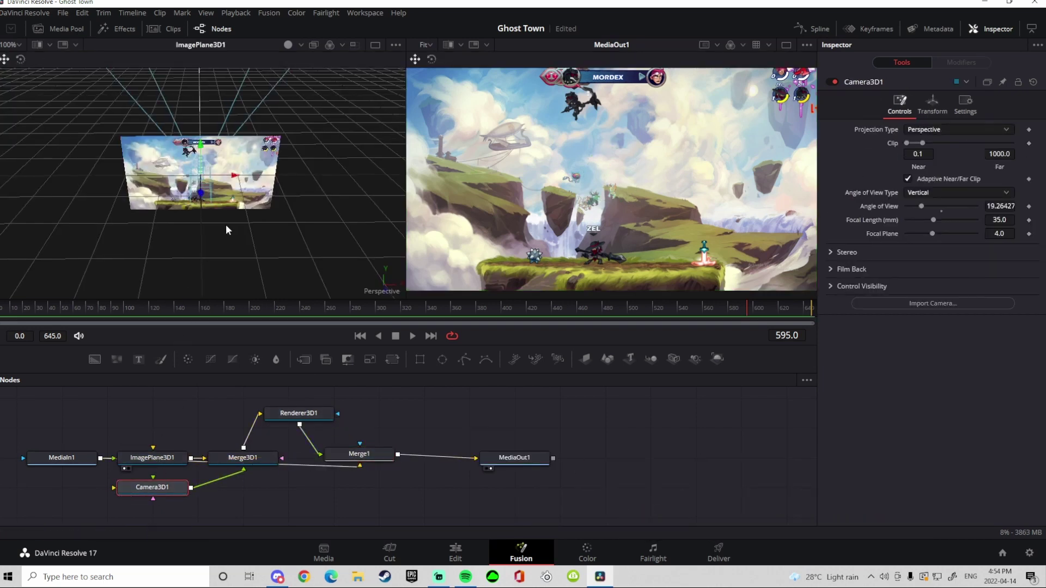
{"action": "left_click_drag", "start_coordinate": [311, 223], "coordinate": [227, 185]}
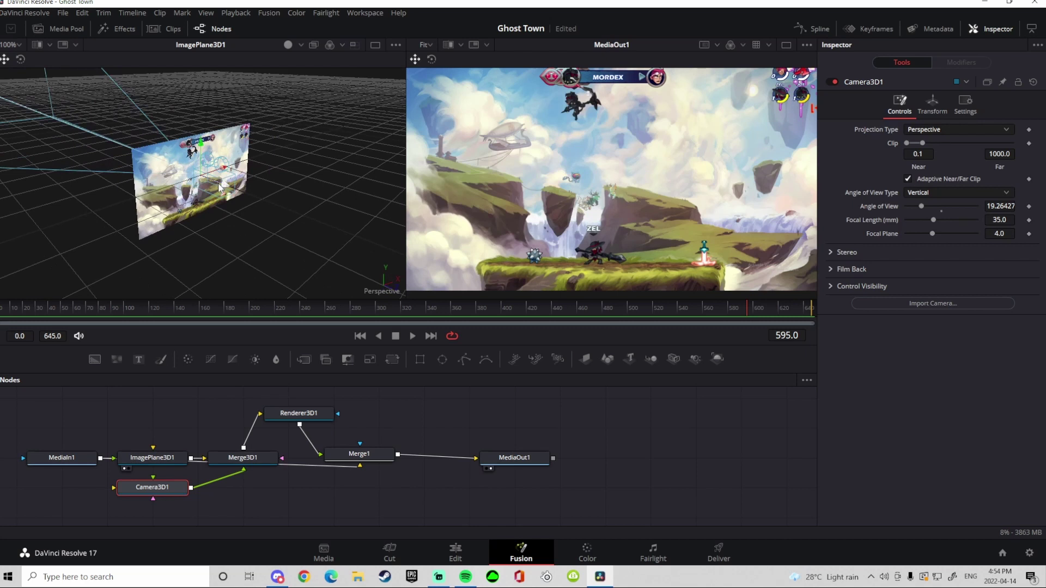
{"action": "left_click", "coordinate": [234, 12]}
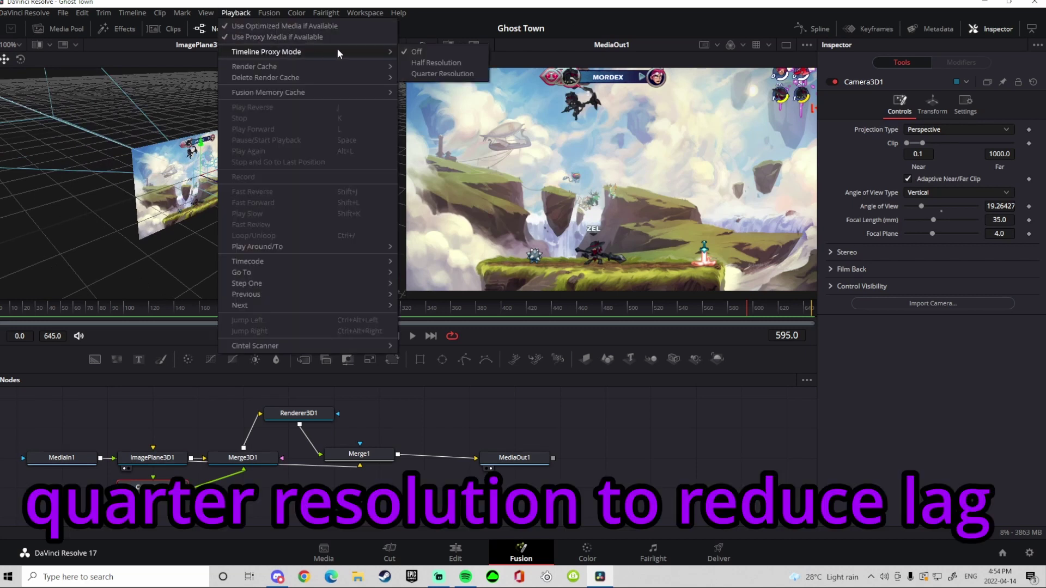
Set Quarter Resolution timeline proxy and move the camera to frame the clip's corners
{"action": "left_click", "coordinate": [441, 74]}
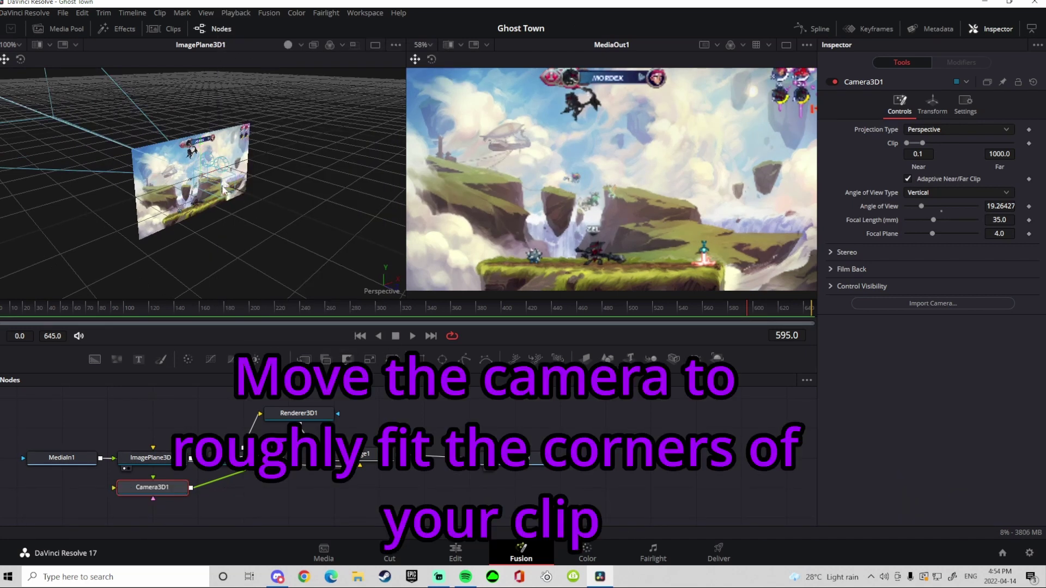
{"action": "left_click_drag", "start_coordinate": [229, 192], "coordinate": [608, 308]}
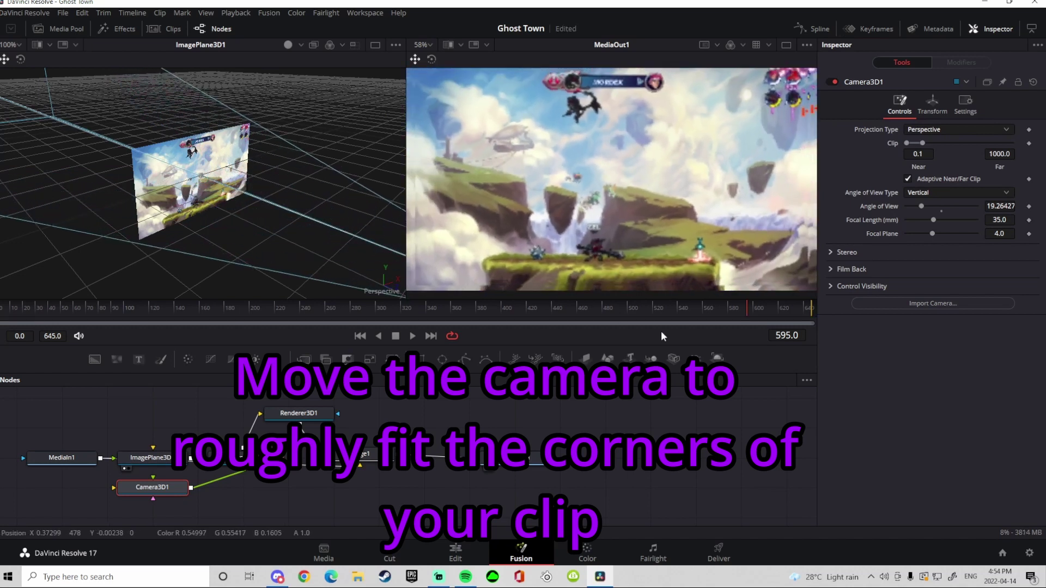
{"action": "mouse_move", "coordinate": [332, 225]}
{"action": "left_mouse_down"}
{"action": "mouse_move", "coordinate": [262, 183]}
{"action": "mouse_move", "coordinate": [313, 278]}
{"action": "mouse_move", "coordinate": [259, 227]}
{"action": "left_mouse_up"}
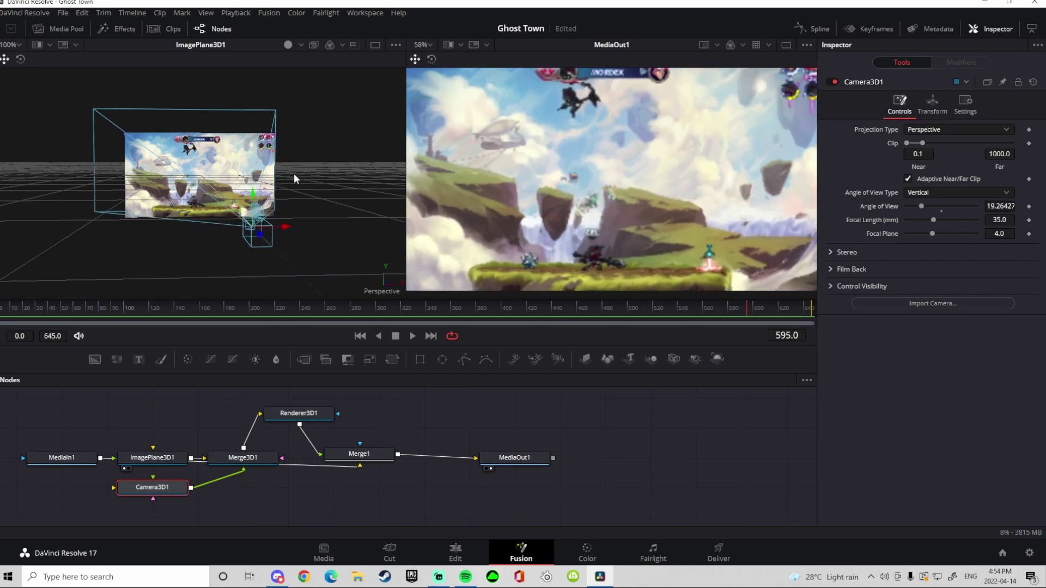
Save the project and show Camera3D1's transform settings at the clip start
{"action": "key", "text": "ctrl+z"}
{"action": "key", "text": "ctrl+s"}
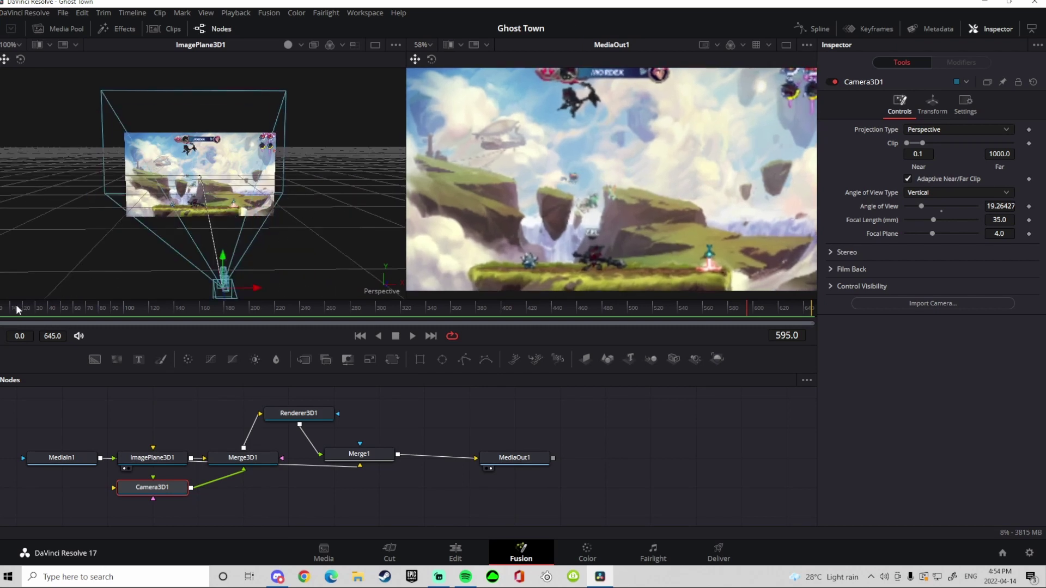
{"action": "left_click", "coordinate": [15, 305]}
{"action": "left_click", "coordinate": [936, 113]}
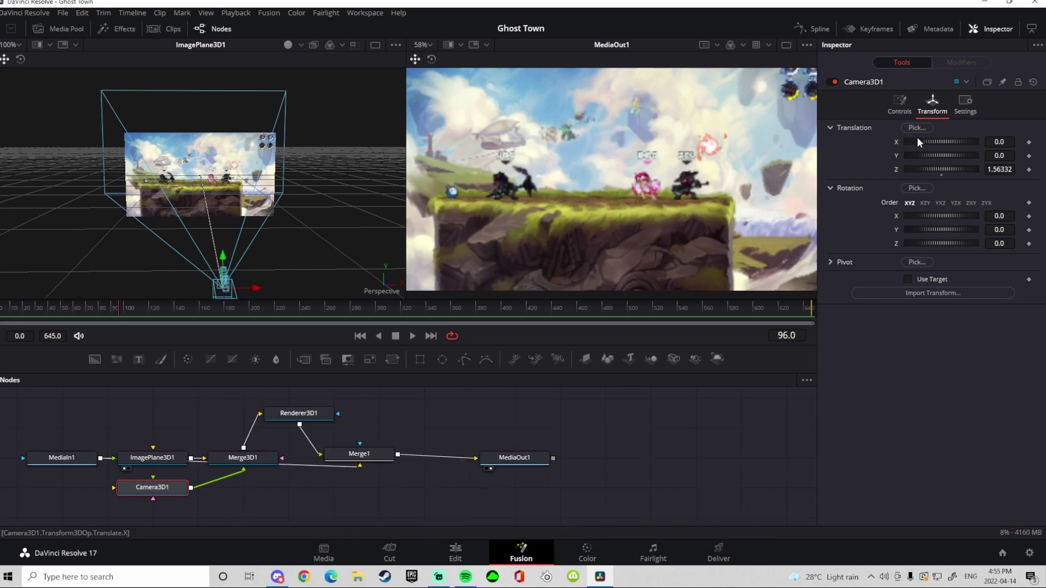
Keyframe Camera3D1's X and Z translation and push it closer to the plane at frame 99
{"action": "left_click", "coordinate": [1028, 143]}
{"action": "left_click", "coordinate": [1028, 170]}
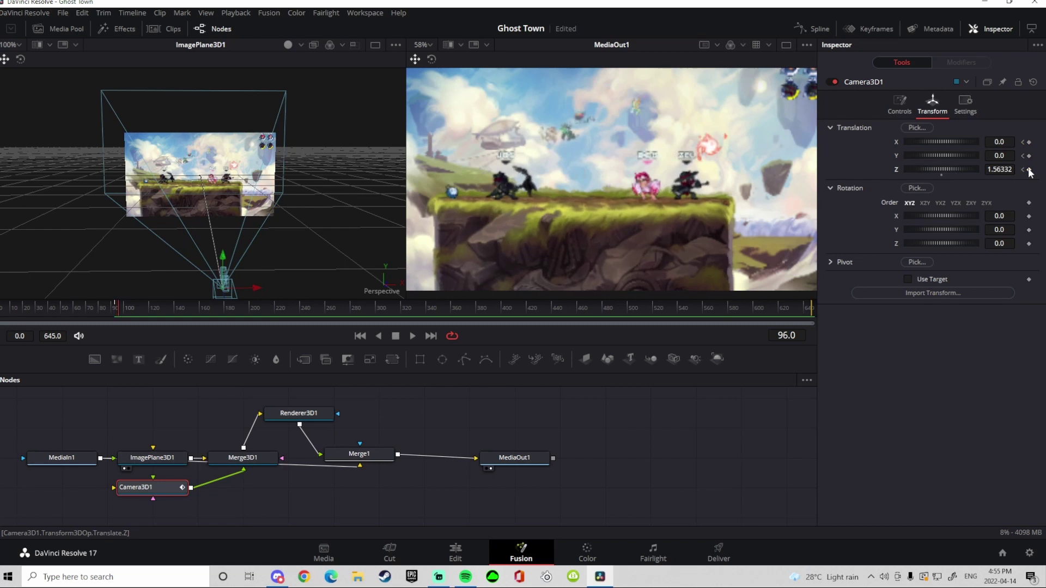
{"action": "key", "text": "Left"}
{"action": "key", "text": "Left"}
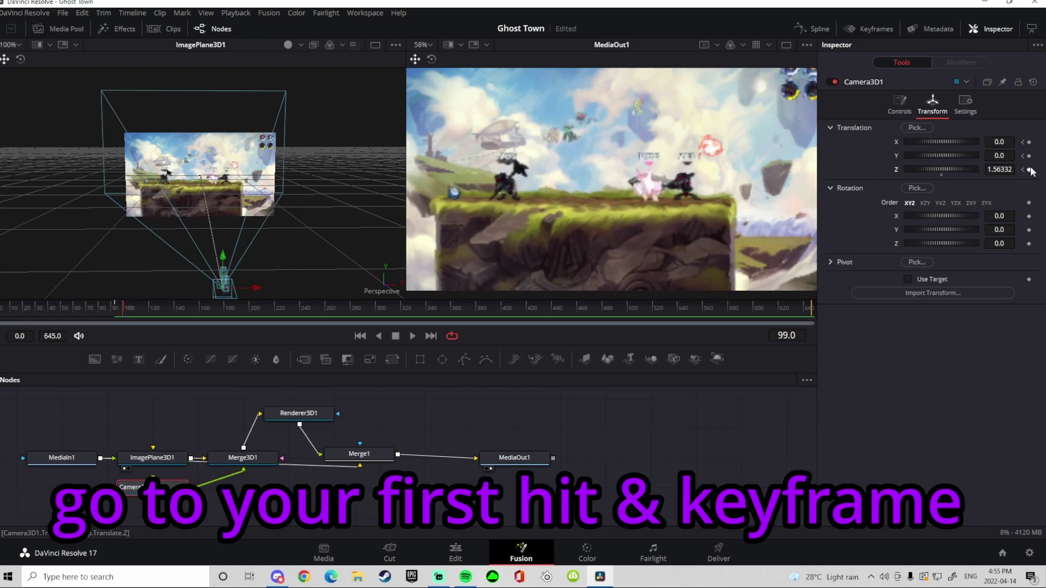
{"action": "left_click_drag", "start_coordinate": [346, 203], "coordinate": [365, 196]}
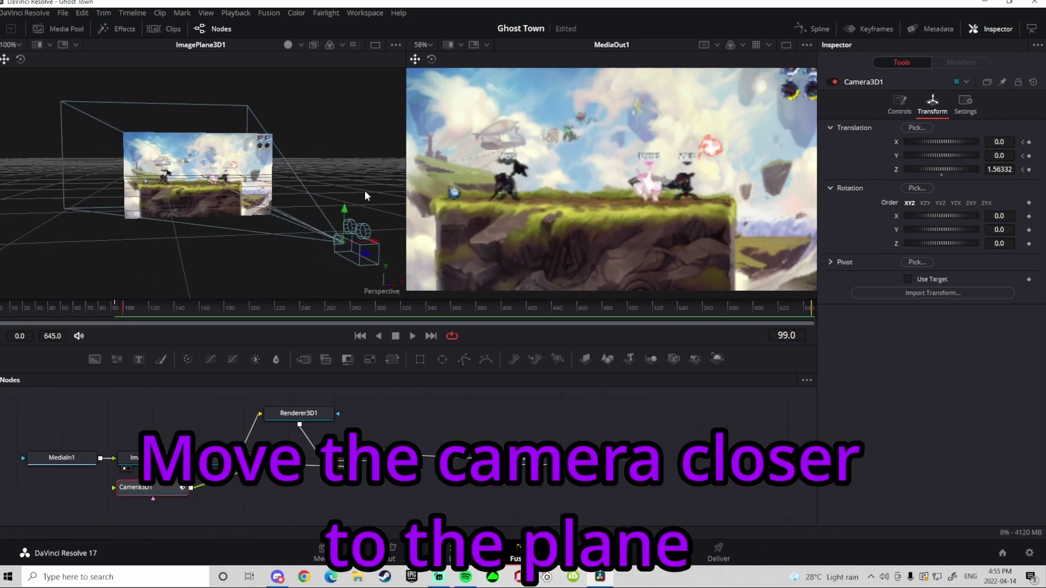
{"action": "mouse_move", "coordinate": [363, 252]}
{"action": "left_mouse_down"}
{"action": "mouse_move", "coordinate": [258, 211]}
{"action": "mouse_move", "coordinate": [289, 195]}
{"action": "mouse_move", "coordinate": [272, 217]}
{"action": "mouse_move", "coordinate": [281, 216]}
{"action": "left_mouse_up"}
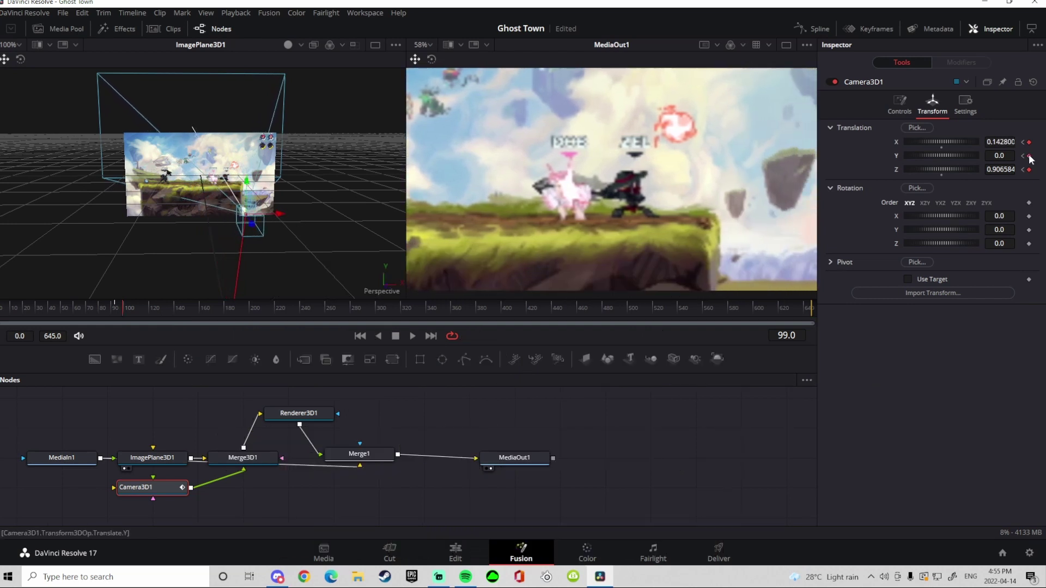
{"action": "key", "text": "space"}
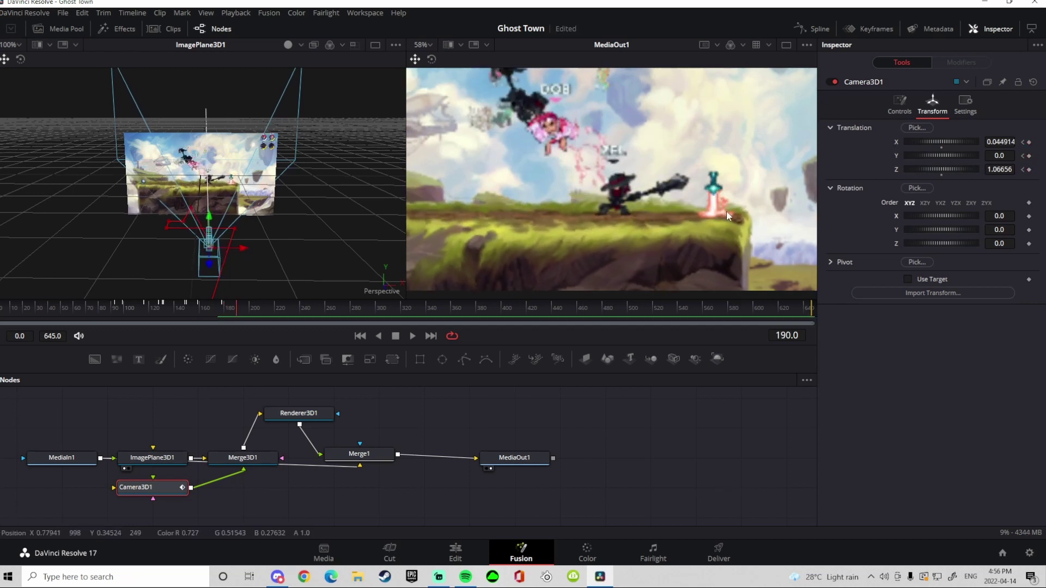
Keyframe camera moves at frame 192 and frame 382, pulling it back from the plane
{"action": "left_click_drag", "start_coordinate": [263, 270], "coordinate": [227, 206]}
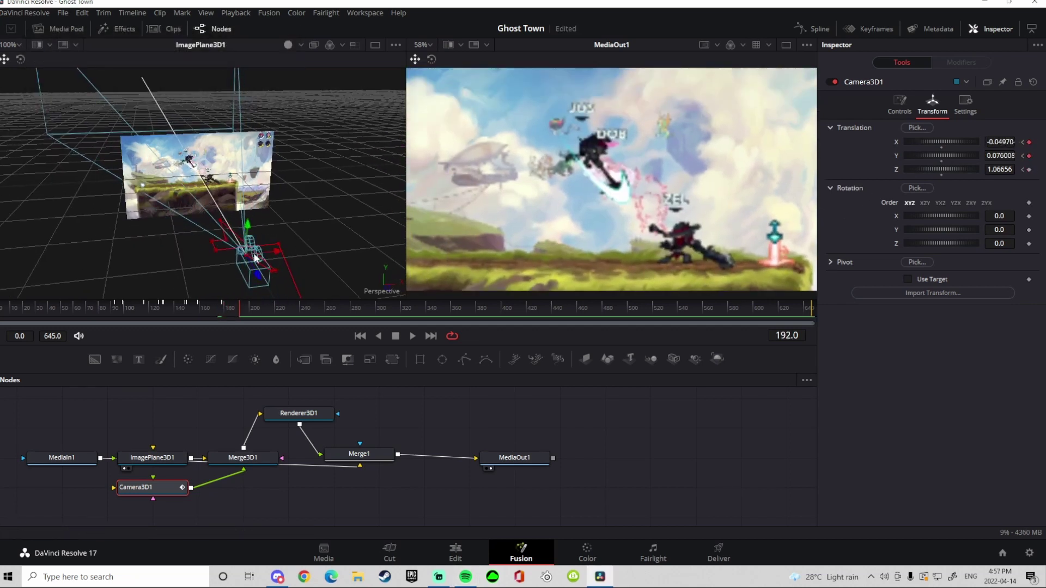
{"action": "left_click_drag", "start_coordinate": [240, 308], "coordinate": [274, 308]}
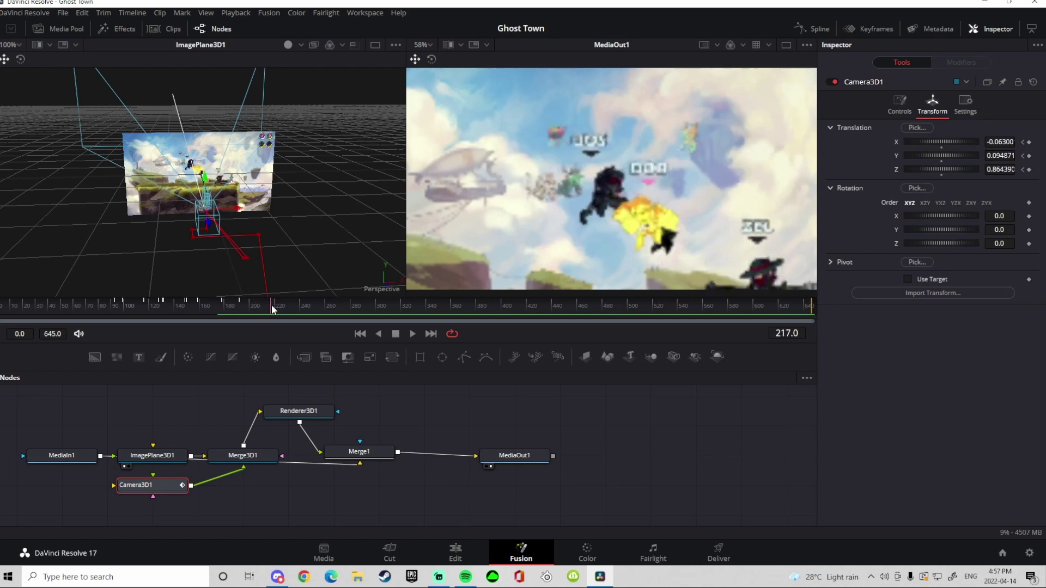
{"action": "key", "text": "space"}
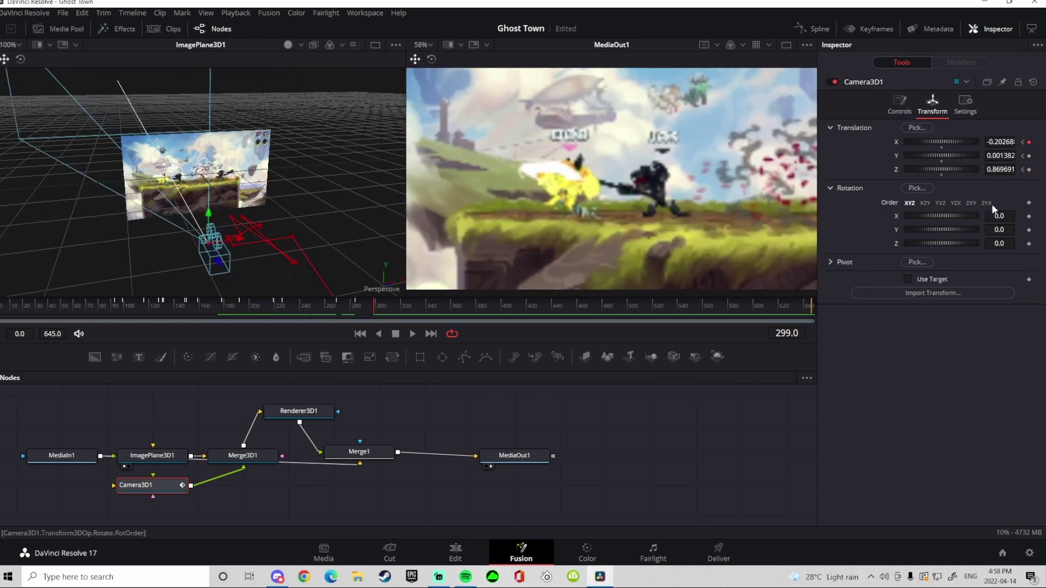
{"action": "left_click_drag", "start_coordinate": [362, 304], "coordinate": [384, 306]}
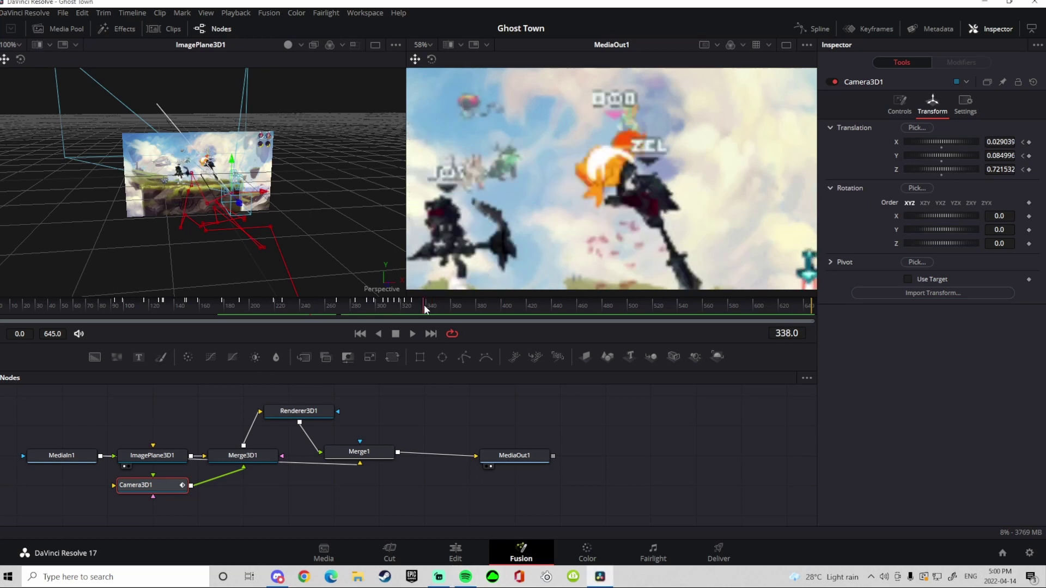
{"action": "key", "text": "space"}
{"action": "left_click_drag", "start_coordinate": [240, 204], "coordinate": [271, 229]}
{"action": "key", "text": "space"}
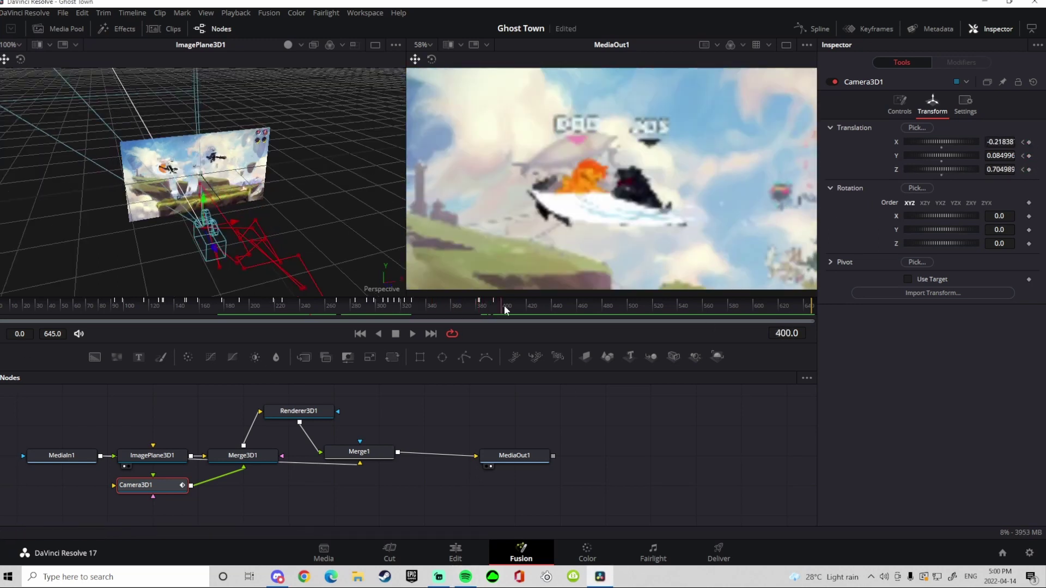
Raise the camera slightly above the plane's centre near frames 462–502 for a wide view
{"action": "left_click_drag", "start_coordinate": [541, 311], "coordinate": [582, 311]}
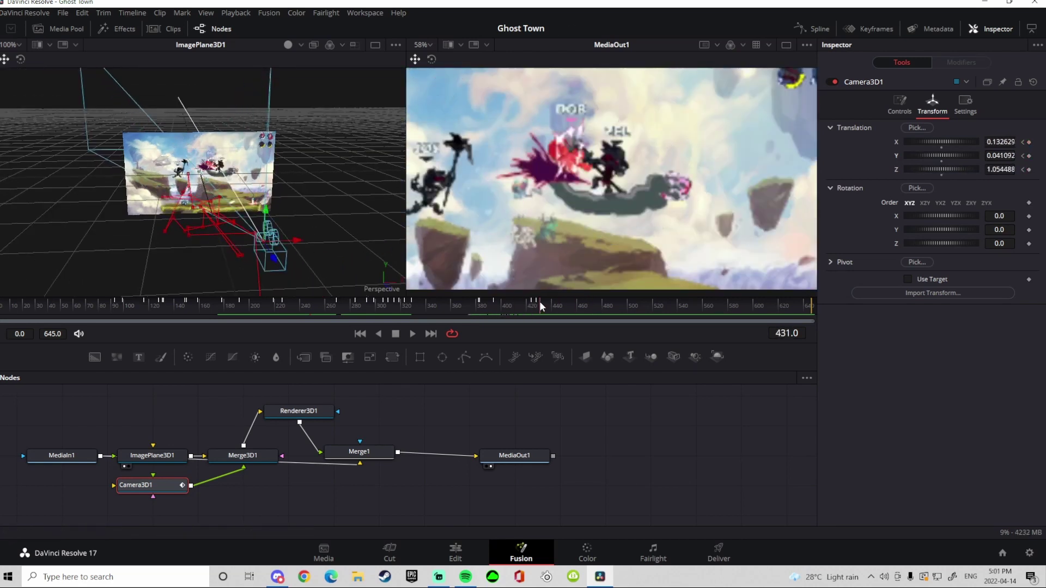
{"action": "left_click_drag", "start_coordinate": [581, 312], "coordinate": [633, 310]}
{"action": "mouse_move", "coordinate": [350, 200]}
{"action": "left_mouse_down"}
{"action": "mouse_move", "coordinate": [326, 187]}
{"action": "mouse_move", "coordinate": [306, 196]}
{"action": "left_mouse_up"}
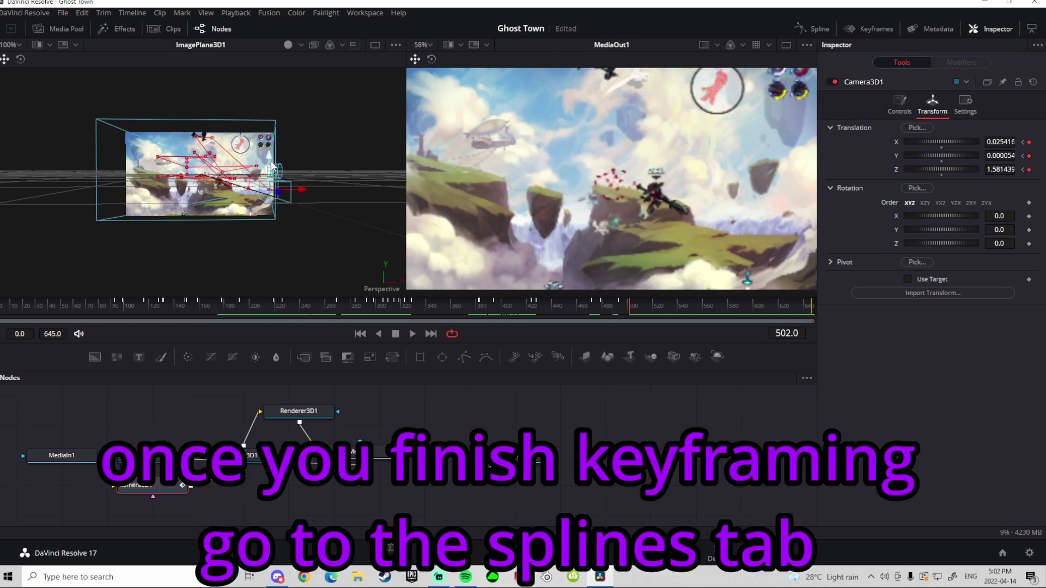
{"action": "mouse_move", "coordinate": [269, 158]}
{"action": "left_mouse_down"}
{"action": "mouse_move", "coordinate": [268, 131]}
{"action": "mouse_move", "coordinate": [274, 154]}
{"action": "left_mouse_up"}
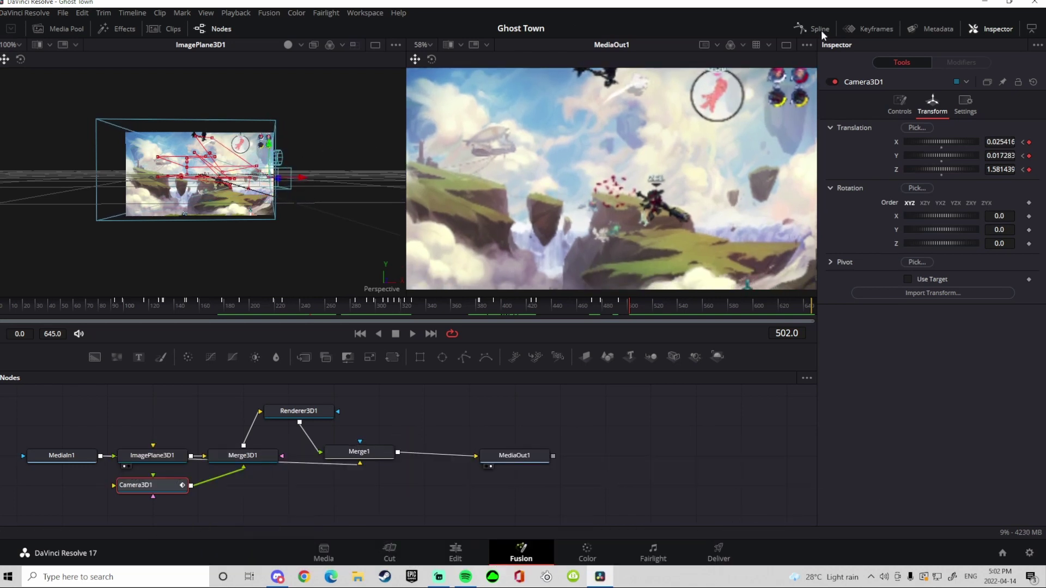
Smooth all Camera3D1 position keyframes with Shift+S in the Spline editor, then go back to Cut
{"action": "left_click", "coordinate": [816, 29]}
{"action": "left_click", "coordinate": [424, 407]}
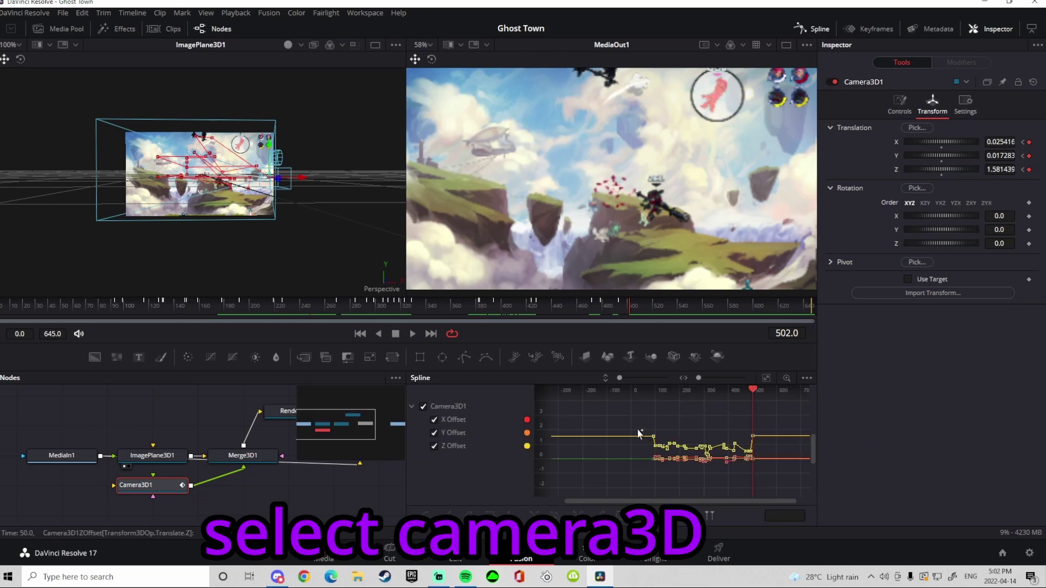
{"action": "left_click_drag", "start_coordinate": [627, 414], "coordinate": [779, 485]}
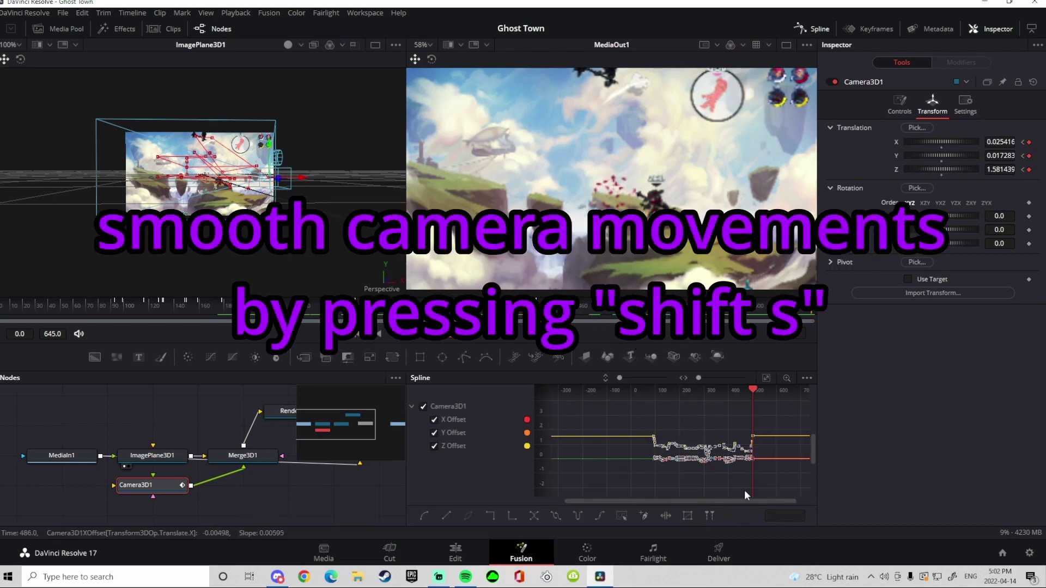
{"action": "key", "text": "shift+s"}
{"action": "left_click", "coordinate": [395, 551]}
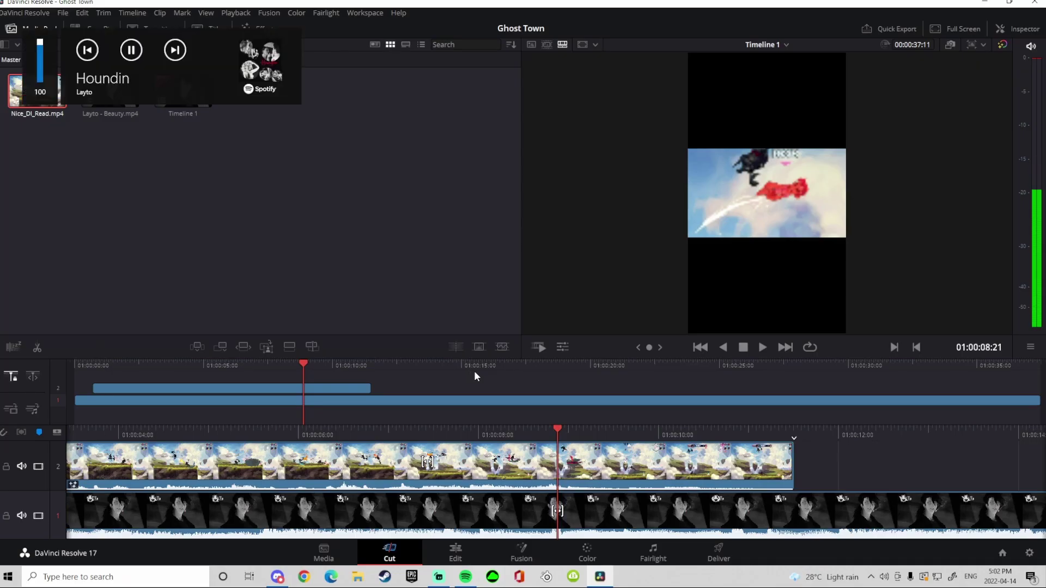
On the Edit page, park the playhead past the V2 clip's end with the full clip in view
{"action": "left_click", "coordinate": [457, 549]}
{"action": "left_click_drag", "start_coordinate": [609, 537], "coordinate": [592, 538]}
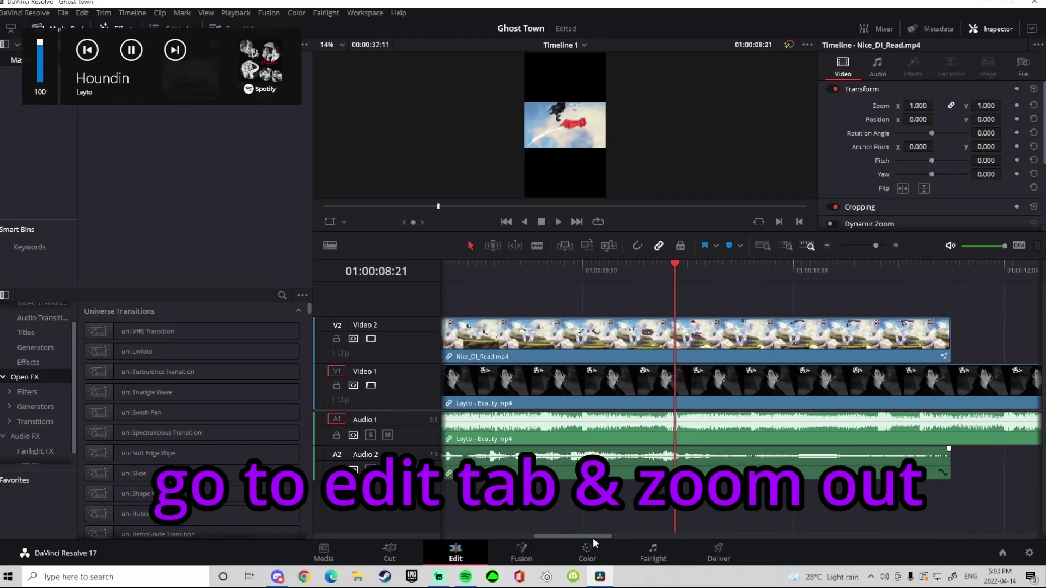
{"action": "left_click", "coordinate": [827, 245]}
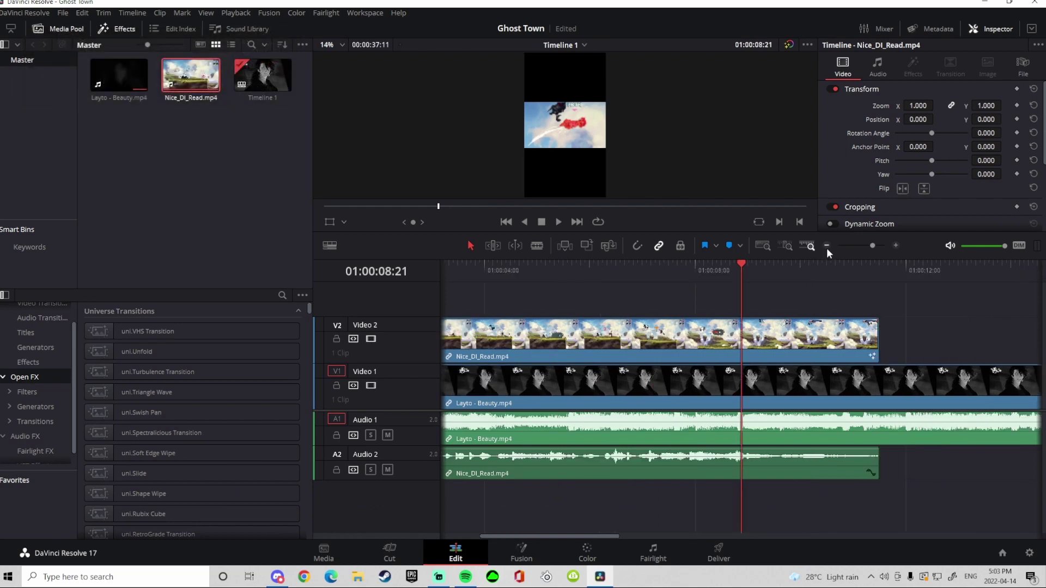
{"action": "left_click_drag", "start_coordinate": [585, 536], "coordinate": [559, 534]}
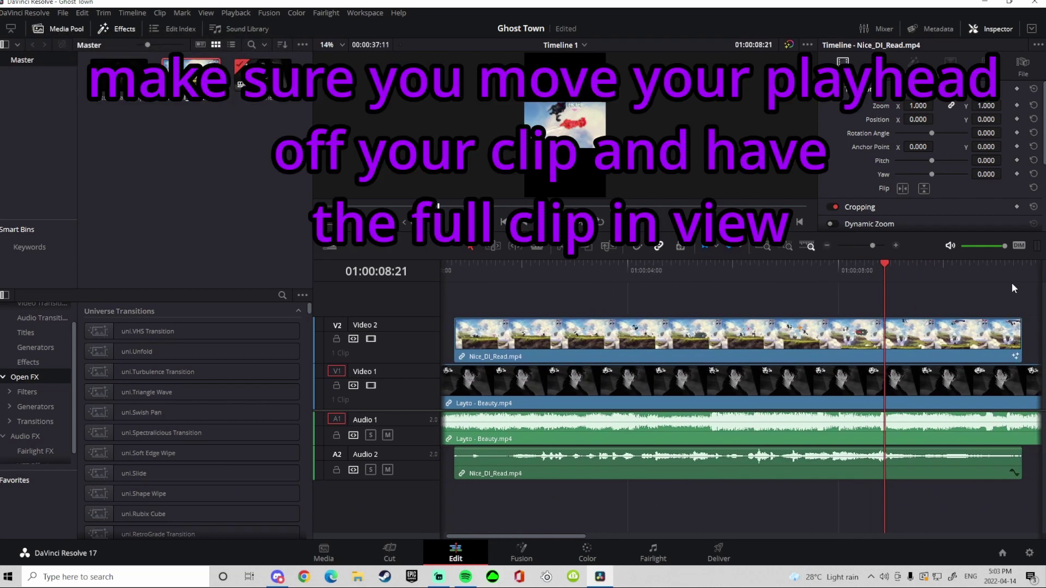
{"action": "left_click_drag", "start_coordinate": [1011, 288], "coordinate": [1031, 283]}
{"action": "left_click_drag", "start_coordinate": [590, 534], "coordinate": [571, 535]}
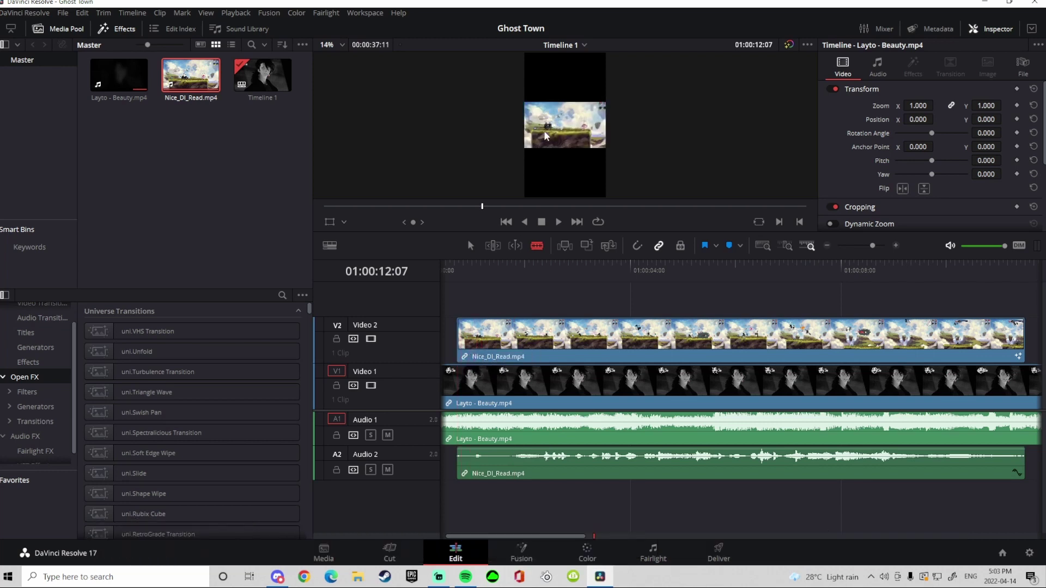
{"action": "scroll", "coordinate": [561, 126], "scroll_direction": "up", "scroll_amount": 2}
{"action": "scroll", "coordinate": [561, 125], "scroll_direction": "up", "scroll_amount": 3}
{"action": "scroll", "coordinate": [561, 125], "scroll_direction": "up", "scroll_amount": 1}
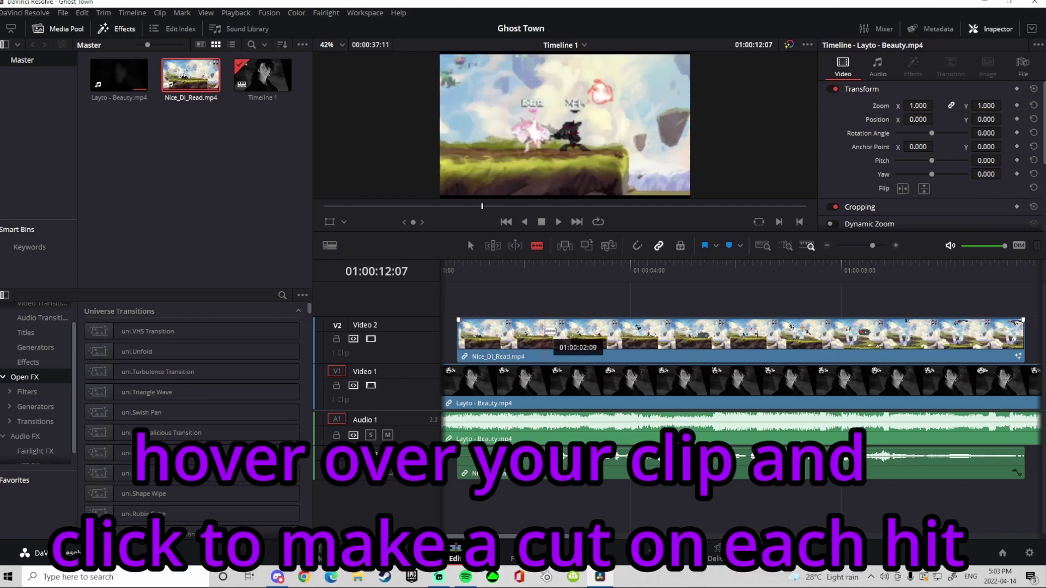
Blade the Nice_DI_Read V2 clip at 22 hits, leaving 23 pieces
{"action": "left_click", "coordinate": [545, 331]}
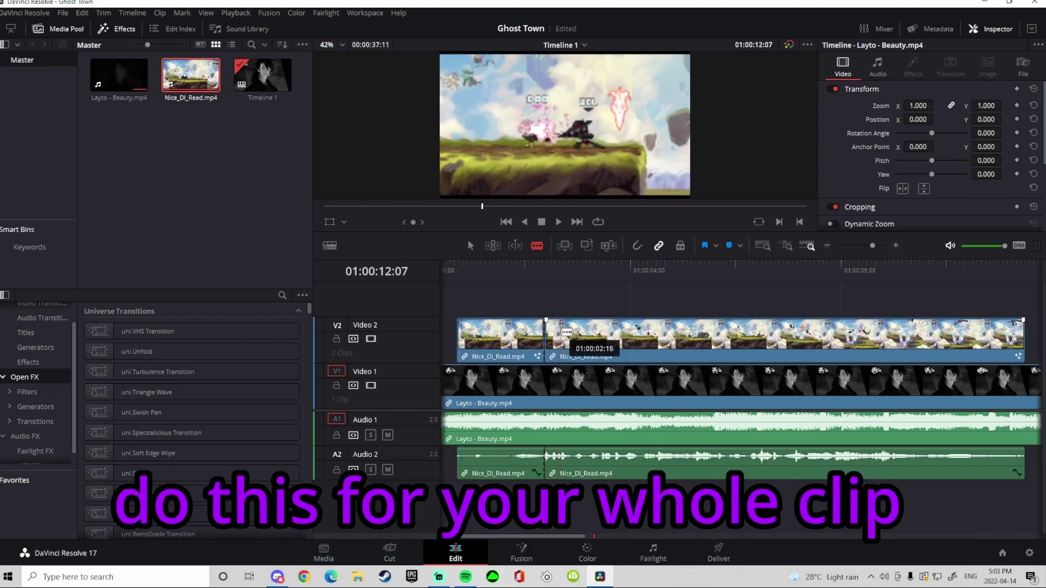
{"action": "left_click", "coordinate": [560, 331]}
{"action": "left_click", "coordinate": [573, 330]}
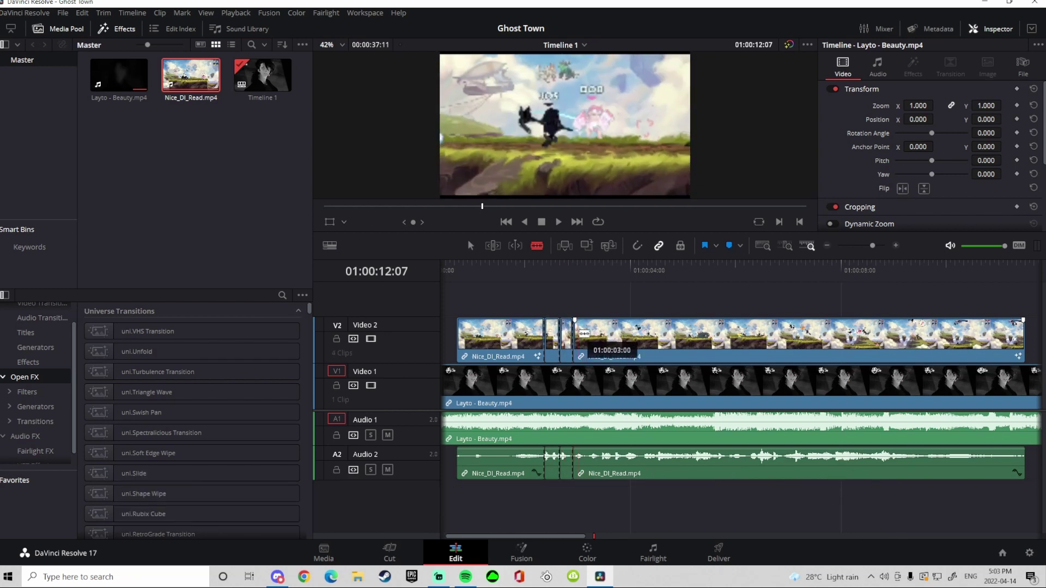
{"action": "left_click", "coordinate": [589, 331]}
{"action": "left_click", "coordinate": [601, 332]}
{"action": "left_click", "coordinate": [614, 332]}
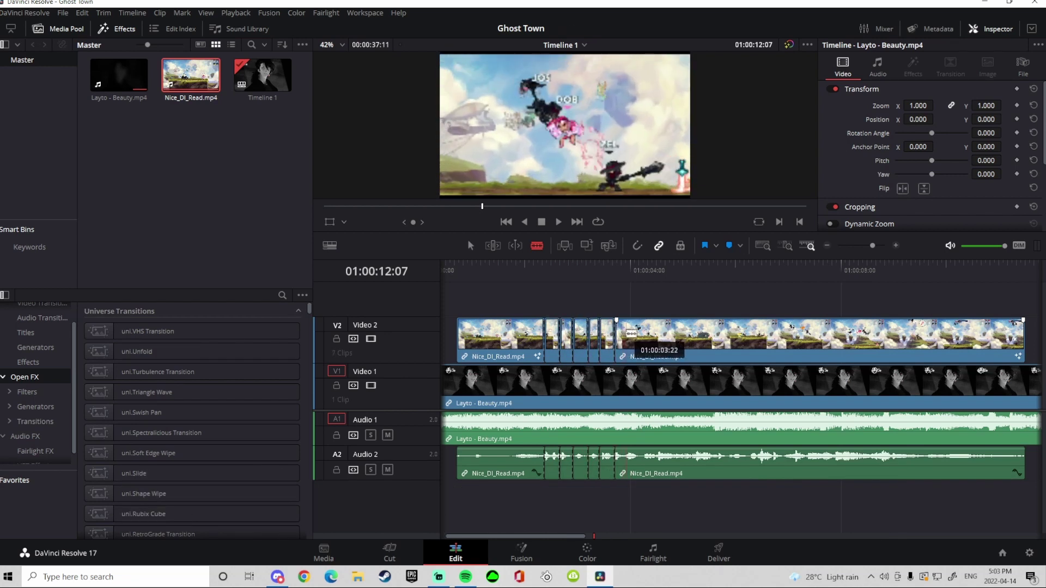
{"action": "left_click", "coordinate": [627, 333]}
{"action": "left_click", "coordinate": [648, 333]}
{"action": "left_click", "coordinate": [655, 333]}
{"action": "left_click", "coordinate": [693, 333]}
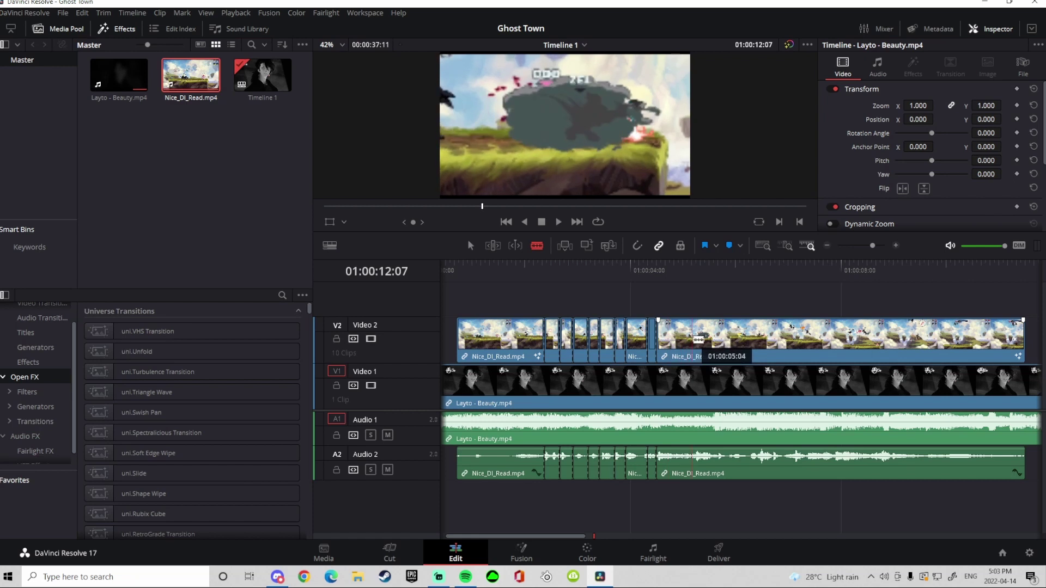
{"action": "left_click", "coordinate": [716, 334]}
{"action": "left_click", "coordinate": [731, 334]}
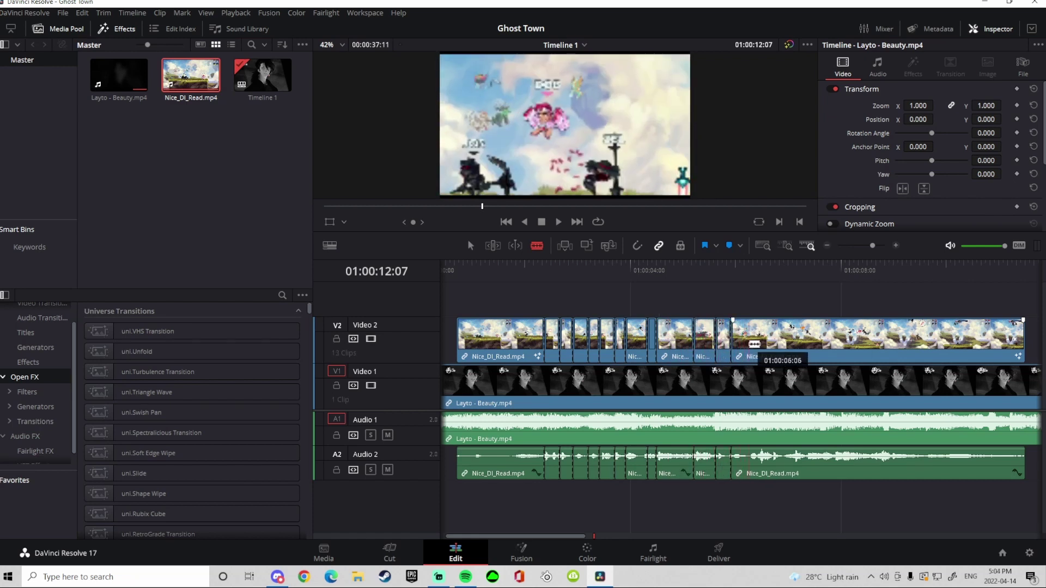
{"action": "left_click", "coordinate": [751, 334]}
{"action": "left_click", "coordinate": [760, 333]}
{"action": "left_click", "coordinate": [772, 333]}
{"action": "left_click", "coordinate": [796, 334]}
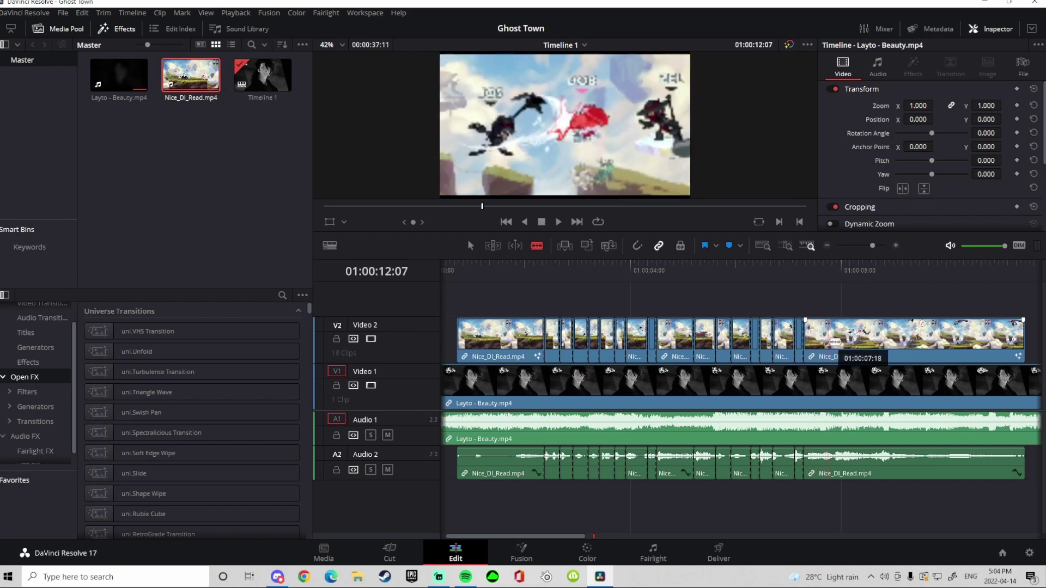
{"action": "left_click", "coordinate": [808, 336]}
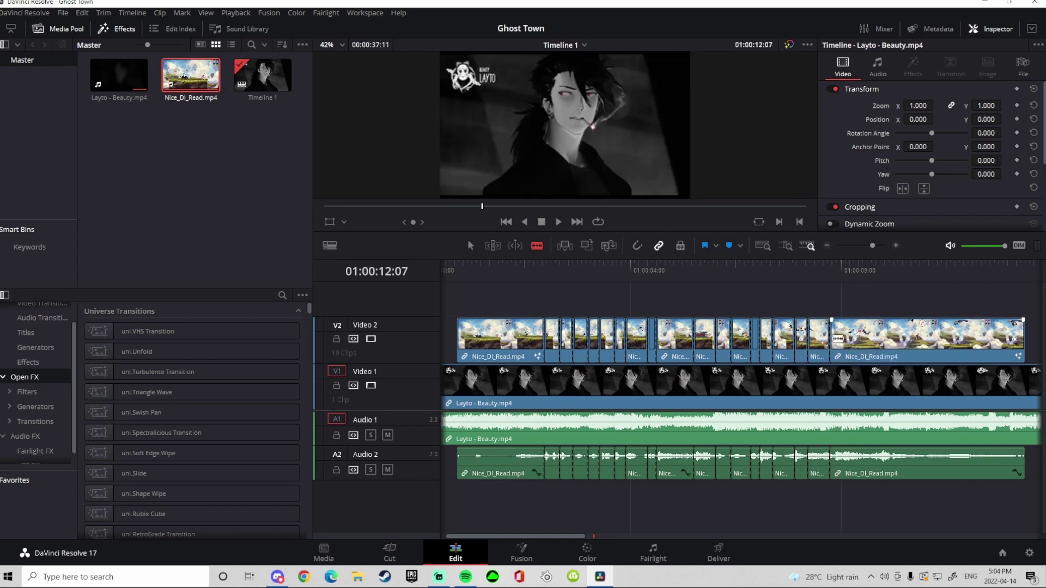
{"action": "left_click", "coordinate": [830, 336]}
{"action": "left_click", "coordinate": [835, 336]}
{"action": "left_click", "coordinate": [873, 336]}
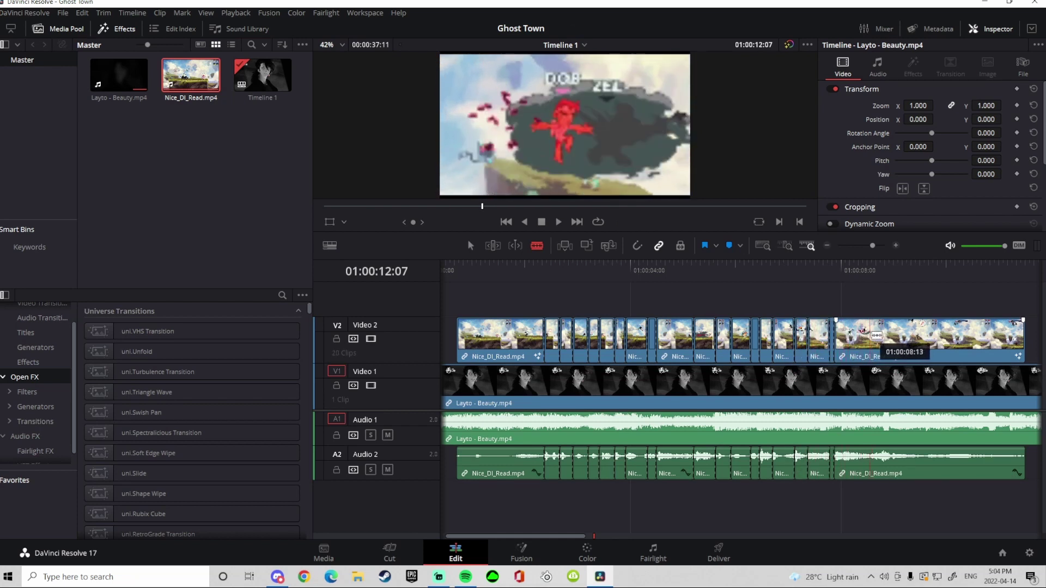
{"action": "left_click", "coordinate": [878, 336]}
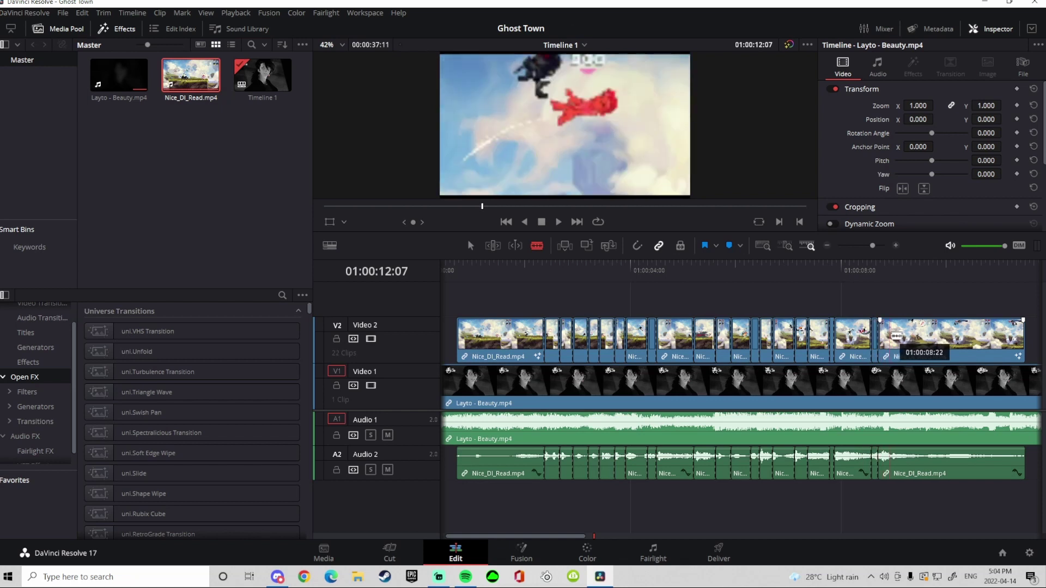
{"action": "left_click", "coordinate": [892, 336]}
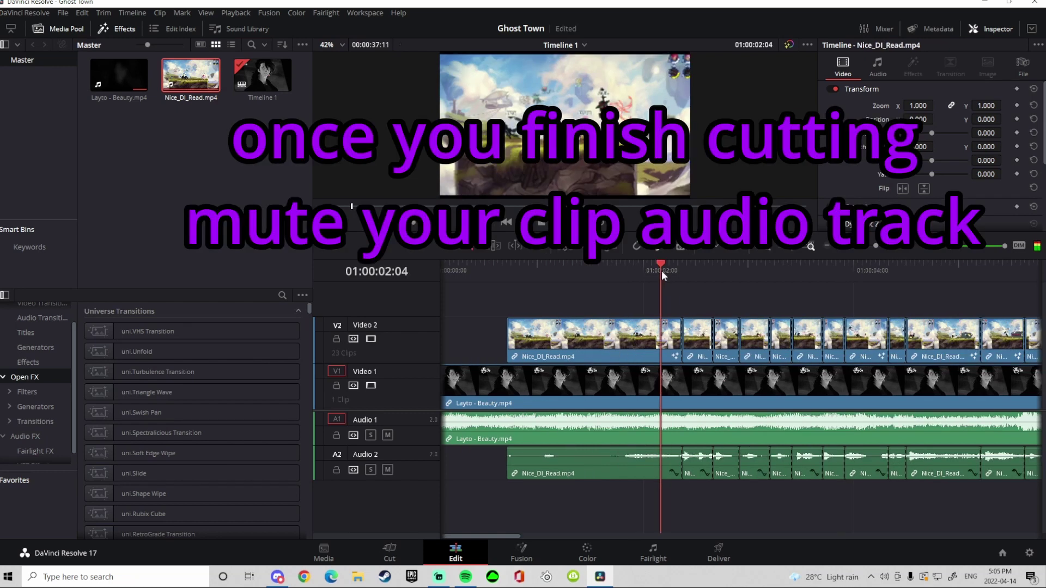
Mute Audio 2 and drag the later V2 pieces right to open a gap
{"action": "mouse_move", "coordinate": [662, 271]}
{"action": "left_mouse_down"}
{"action": "mouse_move", "coordinate": [684, 278]}
{"action": "mouse_move", "coordinate": [686, 267]}
{"action": "left_mouse_up"}
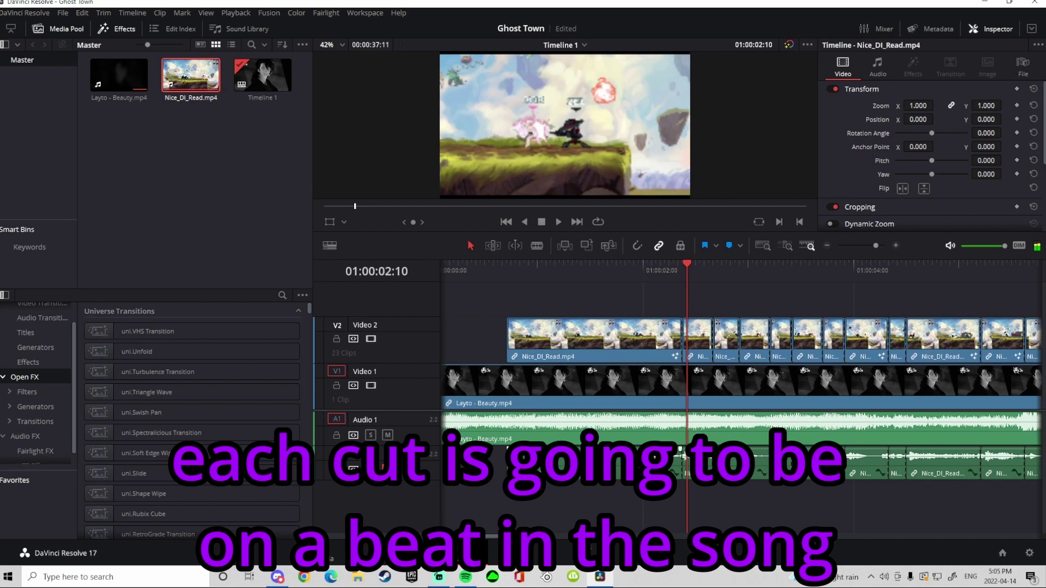
{"action": "scroll", "coordinate": [646, 333], "scroll_direction": "right", "scroll_amount": 2}
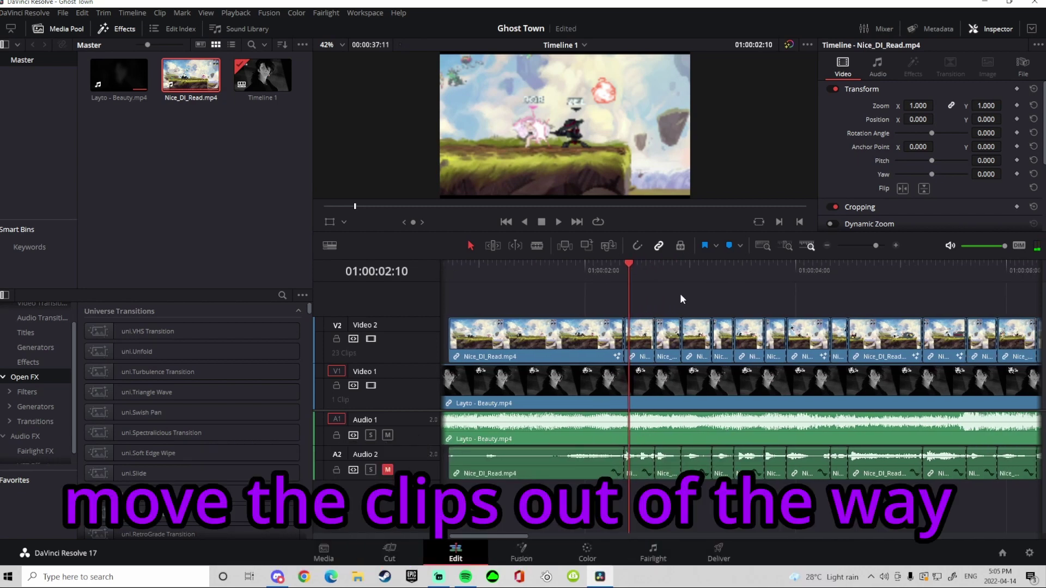
{"action": "mouse_move", "coordinate": [666, 297]}
{"action": "left_mouse_down"}
{"action": "mouse_move", "coordinate": [1016, 351]}
{"action": "mouse_move", "coordinate": [962, 340]}
{"action": "left_mouse_up"}
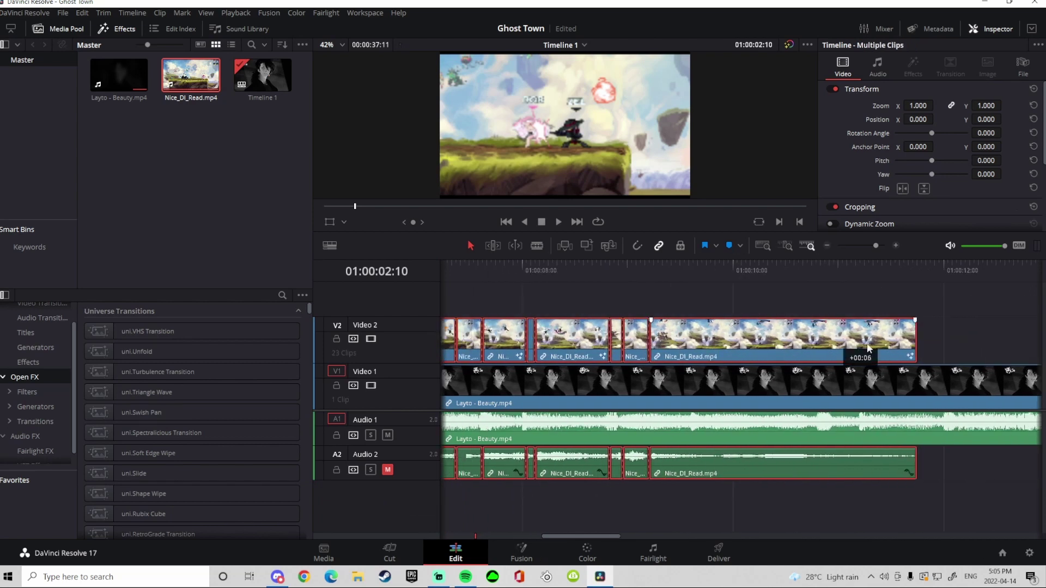
{"action": "left_click_drag", "start_coordinate": [605, 537], "coordinate": [525, 532]}
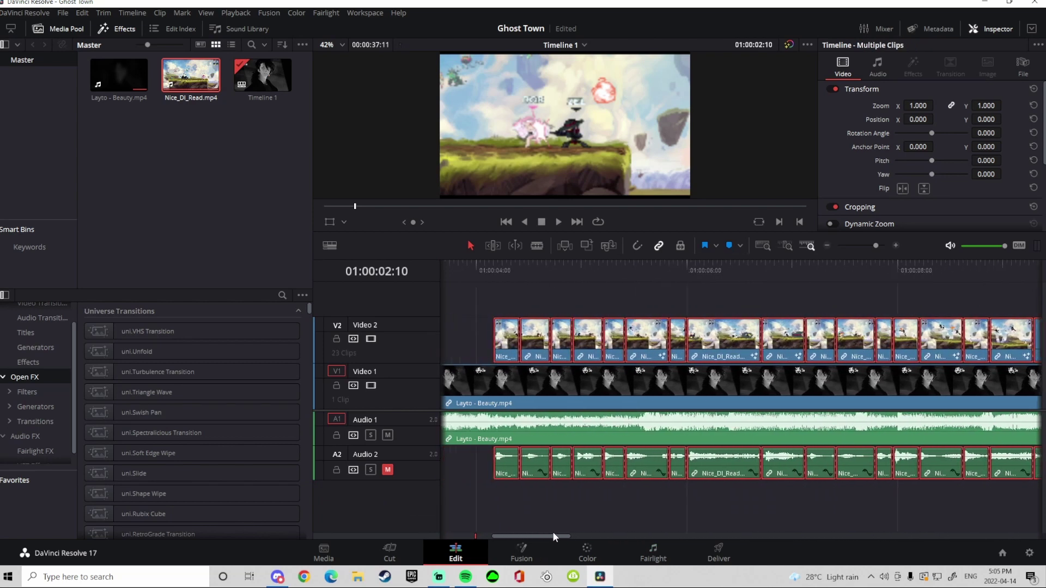
Split the V2 clip at the first beat with Ctrl+B and move the first small pieces onto beats
{"action": "left_click", "coordinate": [616, 328]}
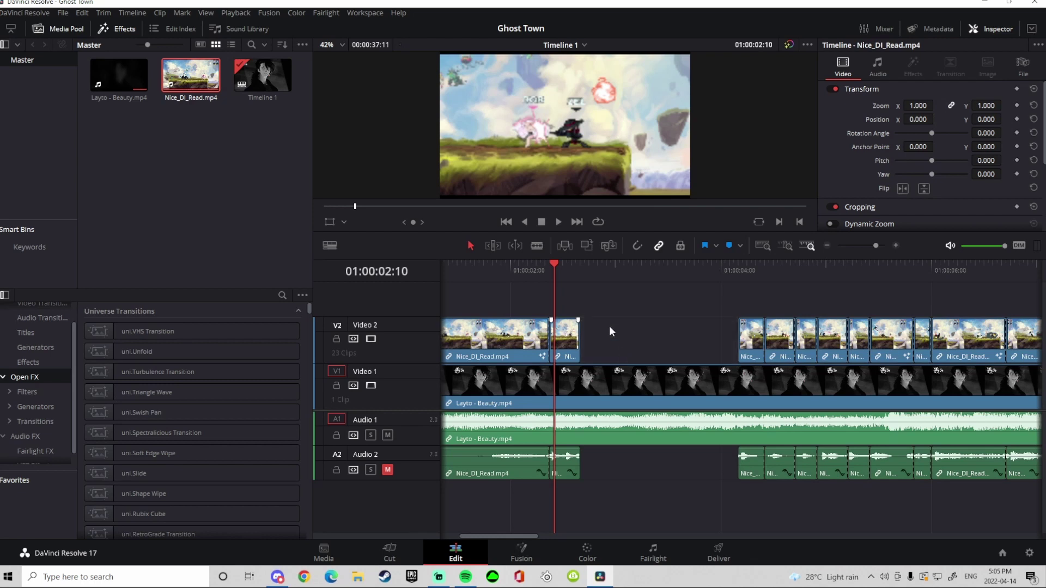
{"action": "left_click", "coordinate": [549, 273]}
{"action": "left_click", "coordinate": [554, 274]}
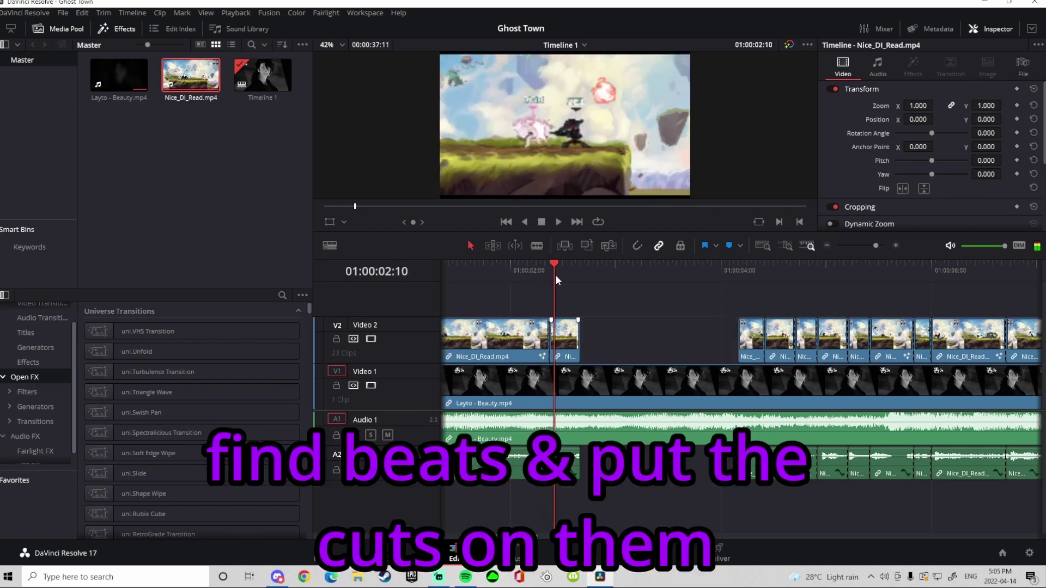
{"action": "key", "text": "ctrl+b"}
{"action": "left_click_drag", "start_coordinate": [569, 341], "coordinate": [552, 344]}
{"action": "left_click", "coordinate": [544, 270]}
{"action": "left_click_drag", "start_coordinate": [545, 270], "coordinate": [590, 277]}
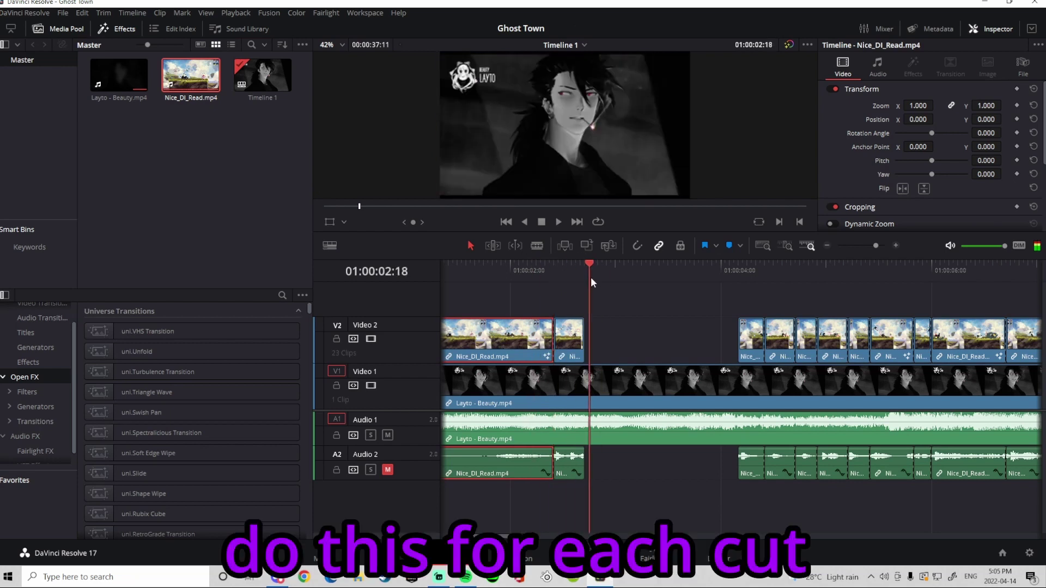
{"action": "left_click_drag", "start_coordinate": [575, 337], "coordinate": [602, 338]}
Bring the next several V2 pieces left so each starts on its beat
{"action": "left_click", "coordinate": [628, 272]}
{"action": "left_click_drag", "start_coordinate": [750, 340], "coordinate": [649, 340]}
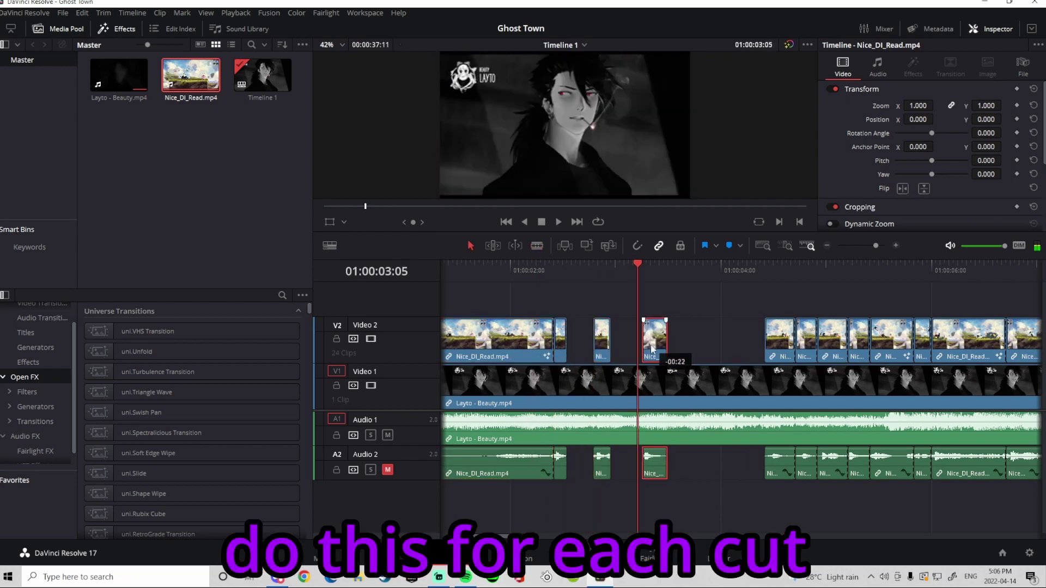
{"action": "left_click", "coordinate": [683, 297]}
{"action": "left_click_drag", "start_coordinate": [767, 341], "coordinate": [693, 337]}
{"action": "left_click", "coordinate": [742, 289]}
{"action": "left_click", "coordinate": [720, 272]}
{"action": "left_click_drag", "start_coordinate": [806, 338], "coordinate": [733, 337]}
{"action": "left_click", "coordinate": [688, 272]}
{"action": "left_click", "coordinate": [759, 272]}
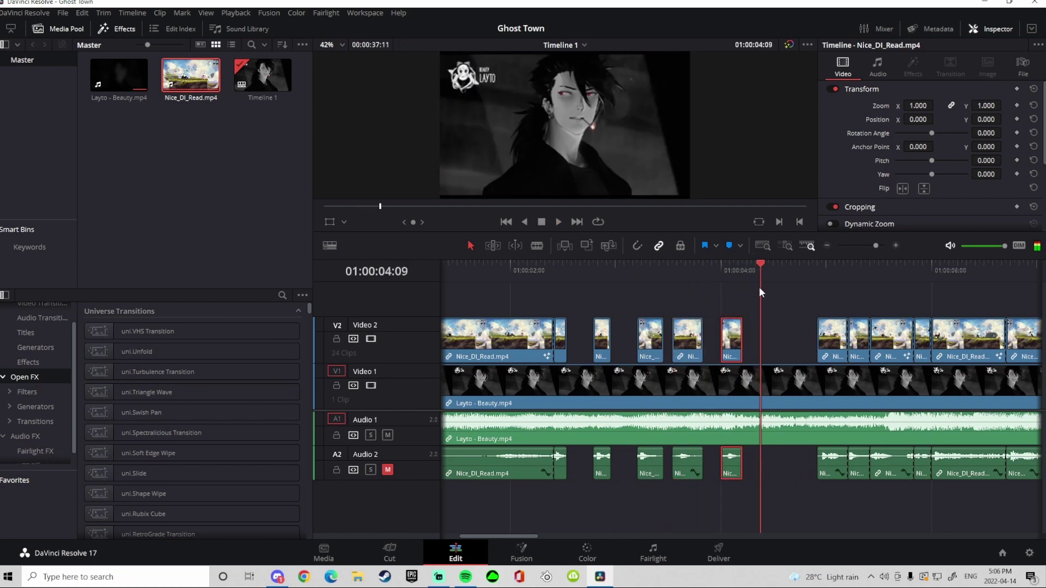
{"action": "left_click_drag", "start_coordinate": [826, 342], "coordinate": [807, 342]}
Paste a short copy of the clip at the next beat, placing a clip on Video 3
{"action": "left_click", "coordinate": [805, 272]}
{"action": "left_click", "coordinate": [823, 272]}
{"action": "left_click", "coordinate": [844, 273]}
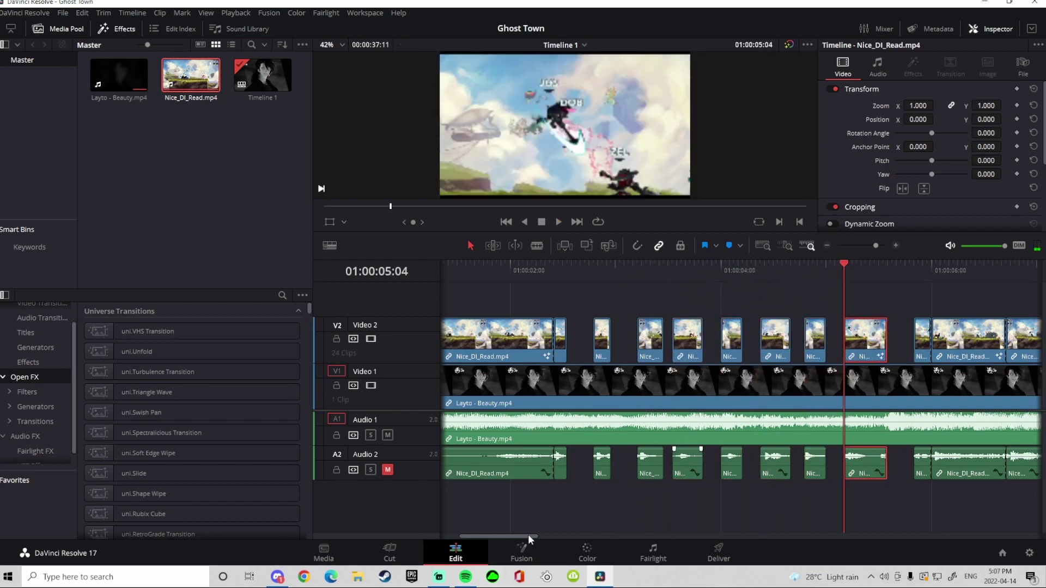
{"action": "scroll", "coordinate": [691, 381], "scroll_direction": "right", "scroll_amount": 3}
{"action": "left_click", "coordinate": [691, 269]}
{"action": "key", "text": "ctrl+v"}
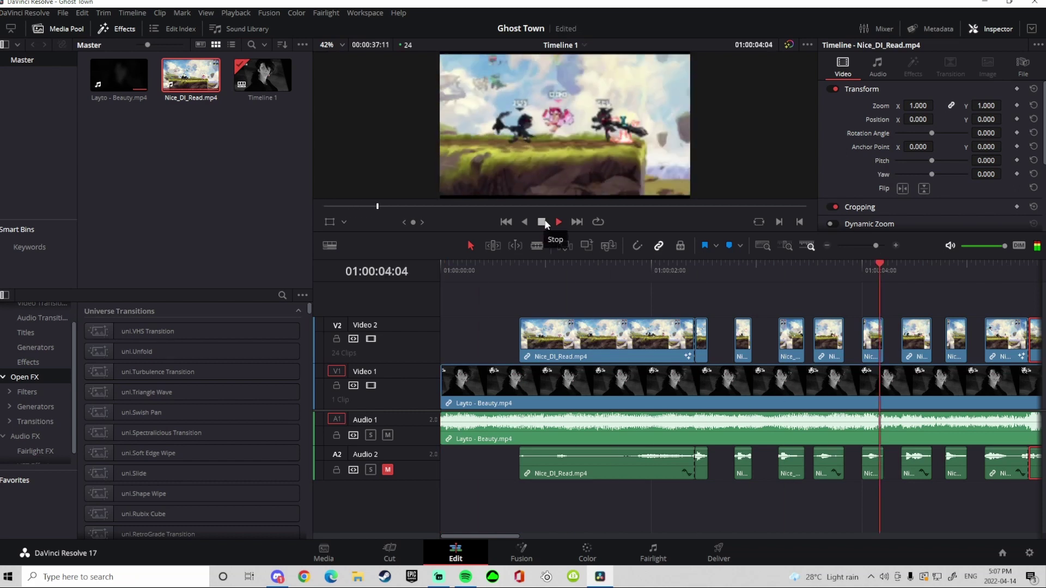
{"action": "left_click", "coordinate": [769, 273]}
{"action": "mouse_move", "coordinate": [769, 273]}
{"action": "left_mouse_down"}
{"action": "mouse_move", "coordinate": [749, 267]}
{"action": "mouse_move", "coordinate": [766, 271]}
{"action": "left_mouse_up"}
{"action": "left_click_drag", "start_coordinate": [785, 338], "coordinate": [784, 294]}
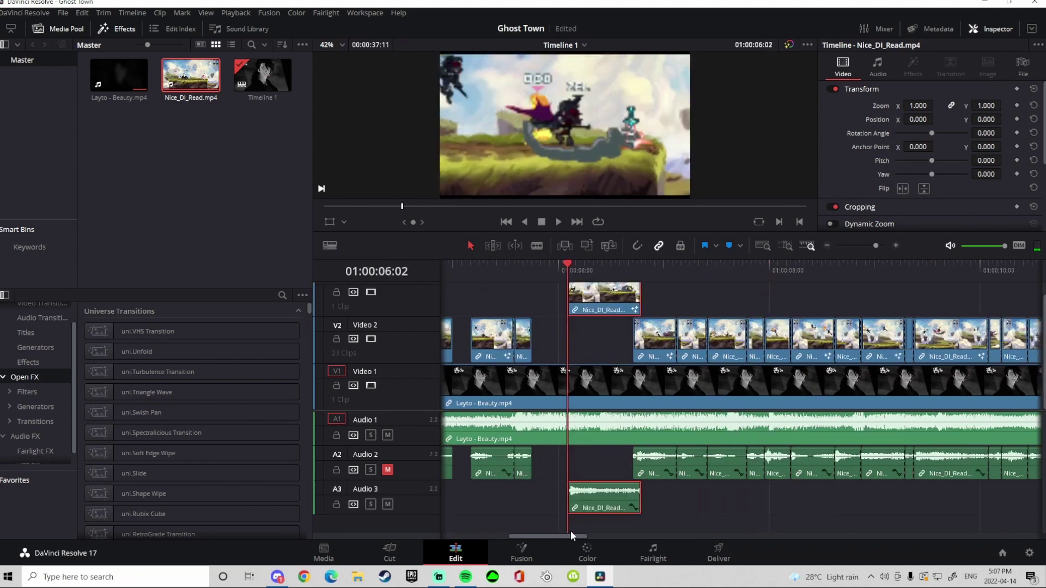
{"action": "key", "text": "ctrl+z"}
{"action": "left_click_drag", "start_coordinate": [535, 270], "coordinate": [610, 264]}
Slide more short pieces left so they line up with the following beats
{"action": "left_click_drag", "start_coordinate": [913, 344], "coordinate": [624, 343]}
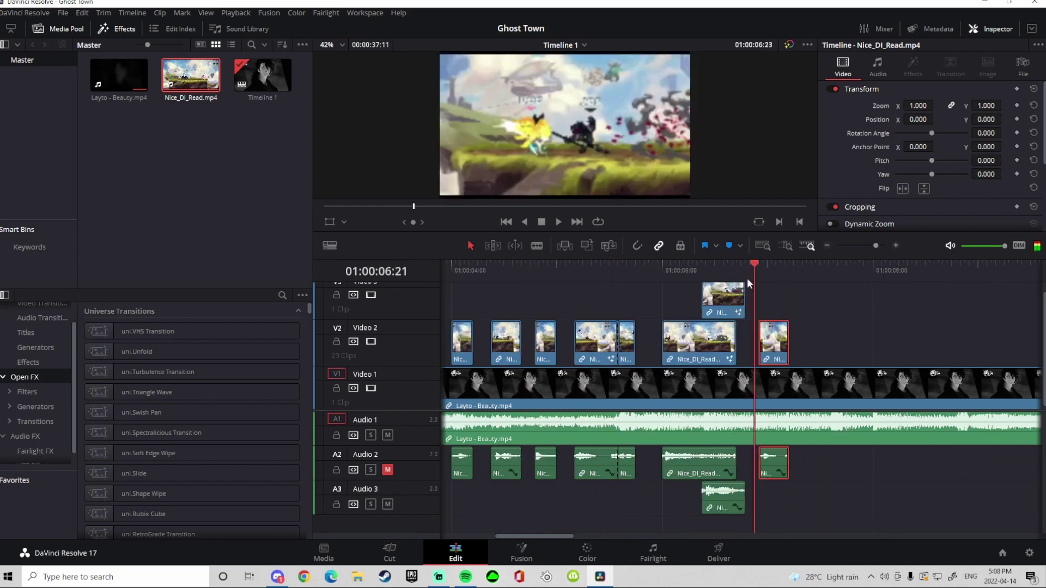
{"action": "left_click_drag", "start_coordinate": [891, 346], "coordinate": [641, 346]}
{"action": "left_click_drag", "start_coordinate": [658, 272], "coordinate": [665, 271]}
{"action": "left_click_drag", "start_coordinate": [920, 343], "coordinate": [673, 343]}
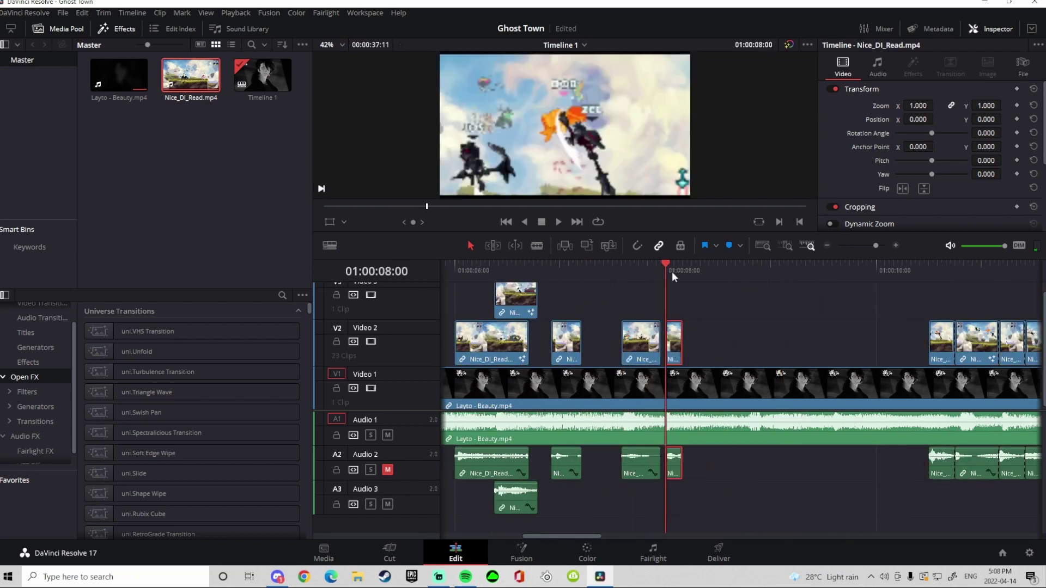
{"action": "left_click_drag", "start_coordinate": [671, 271], "coordinate": [678, 267]}
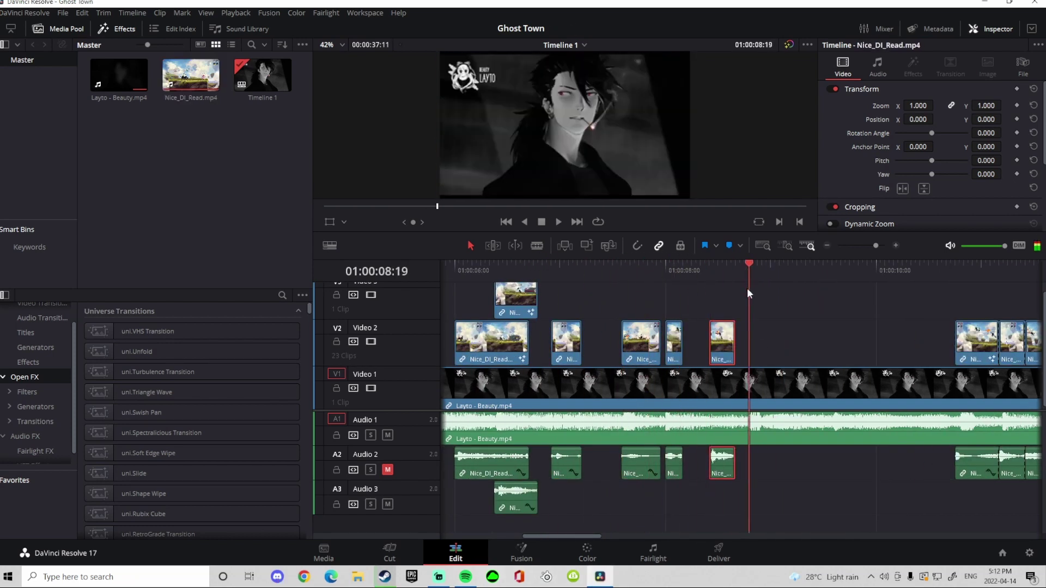
Pull the remaining pieces onto beats, ending with the long final clip
{"action": "left_click_drag", "start_coordinate": [678, 267], "coordinate": [746, 267]}
{"action": "left_click_drag", "start_coordinate": [976, 343], "coordinate": [769, 343]}
{"action": "left_click_drag", "start_coordinate": [746, 267], "coordinate": [833, 267]}
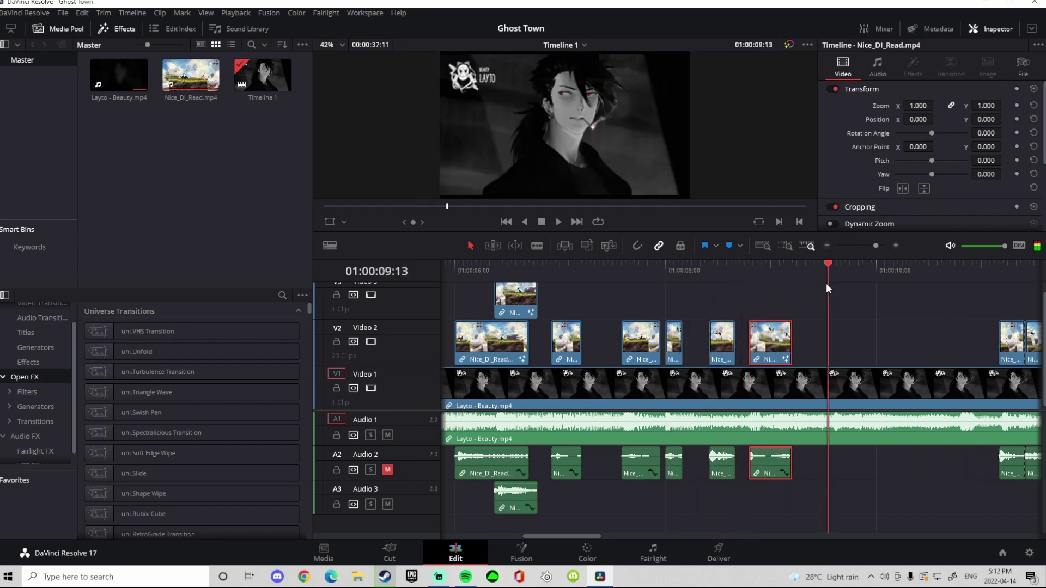
{"action": "left_click_drag", "start_coordinate": [1011, 343], "coordinate": [845, 343]}
{"action": "left_click_drag", "start_coordinate": [640, 273], "coordinate": [777, 276]}
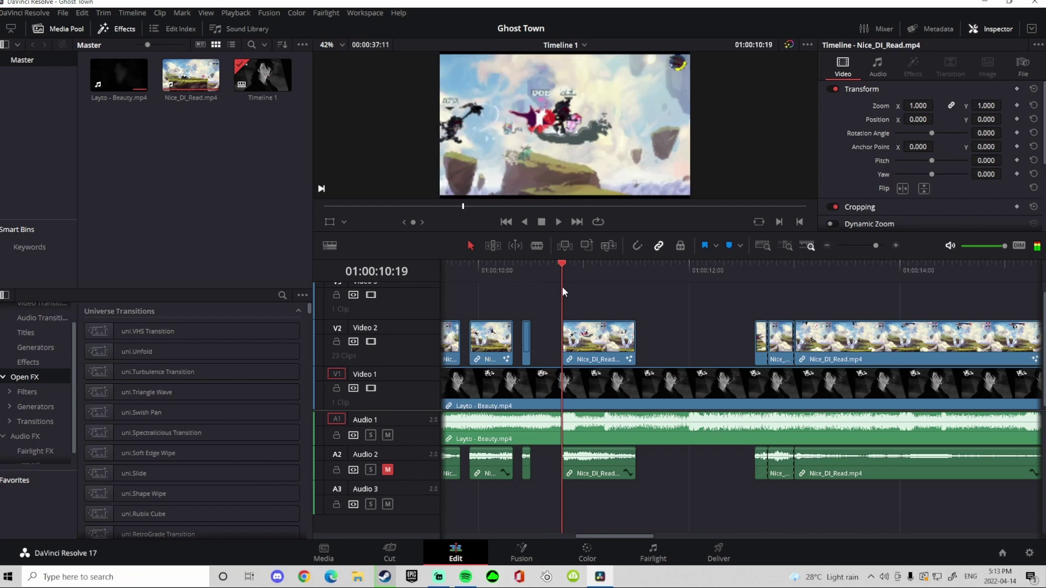
{"action": "left_click_drag", "start_coordinate": [562, 287], "coordinate": [688, 273]}
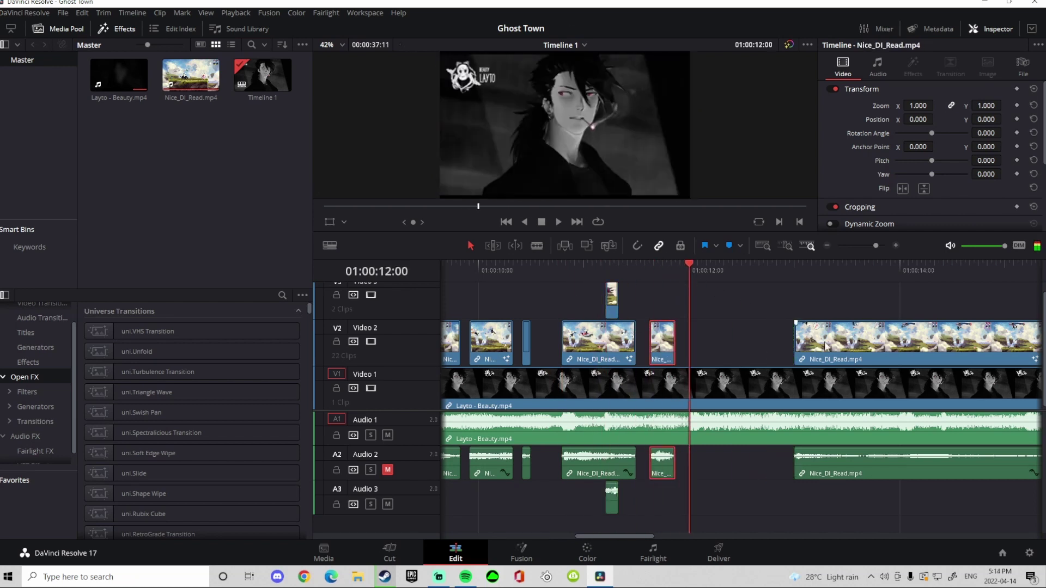
{"action": "left_click_drag", "start_coordinate": [825, 346], "coordinate": [720, 347]}
{"action": "mouse_move", "coordinate": [692, 273]}
{"action": "left_mouse_down"}
{"action": "mouse_move", "coordinate": [671, 273]}
{"action": "mouse_move", "coordinate": [834, 299]}
{"action": "left_mouse_up"}
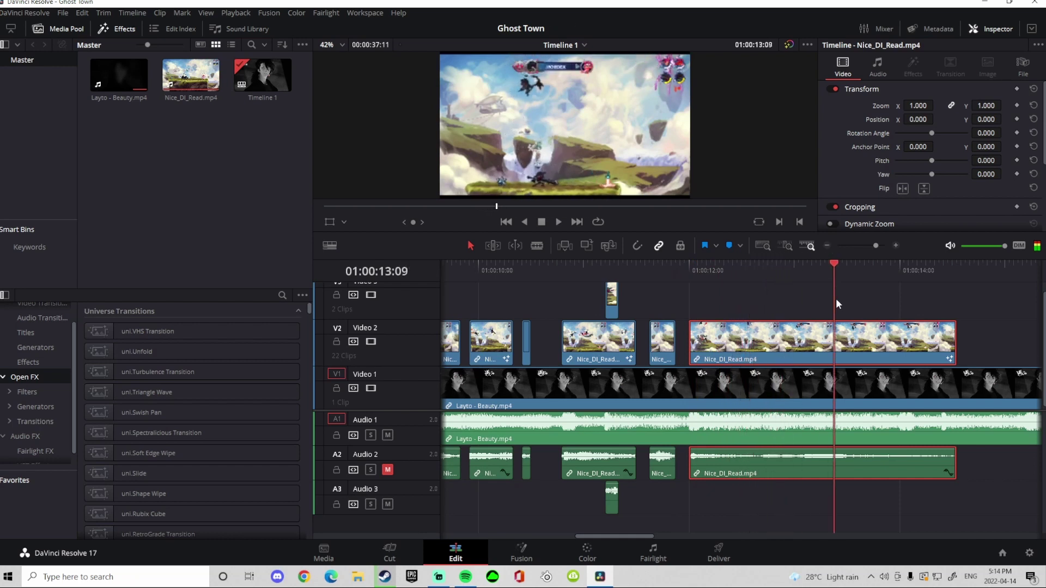
Cut V1 and V2 at 01:00:13:09 and delete the gameplay and background pieces after the cut
{"action": "key", "text": "b"}
{"action": "left_click", "coordinate": [834, 343]}
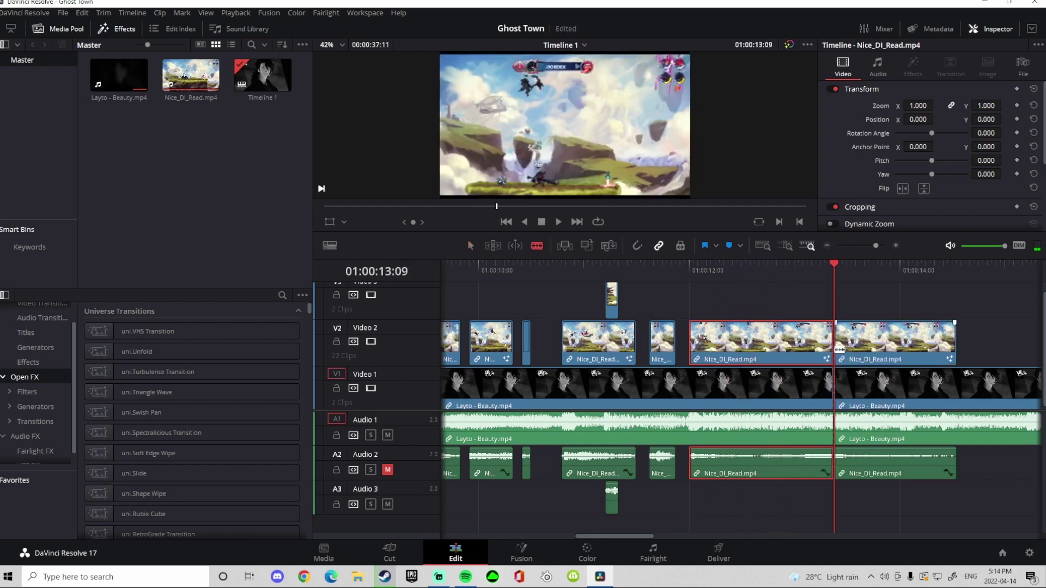
{"action": "key", "text": "a"}
{"action": "left_click", "coordinate": [867, 356]}
{"action": "key", "text": "Delete"}
{"action": "left_click", "coordinate": [871, 388]}
{"action": "key", "text": "Delete"}
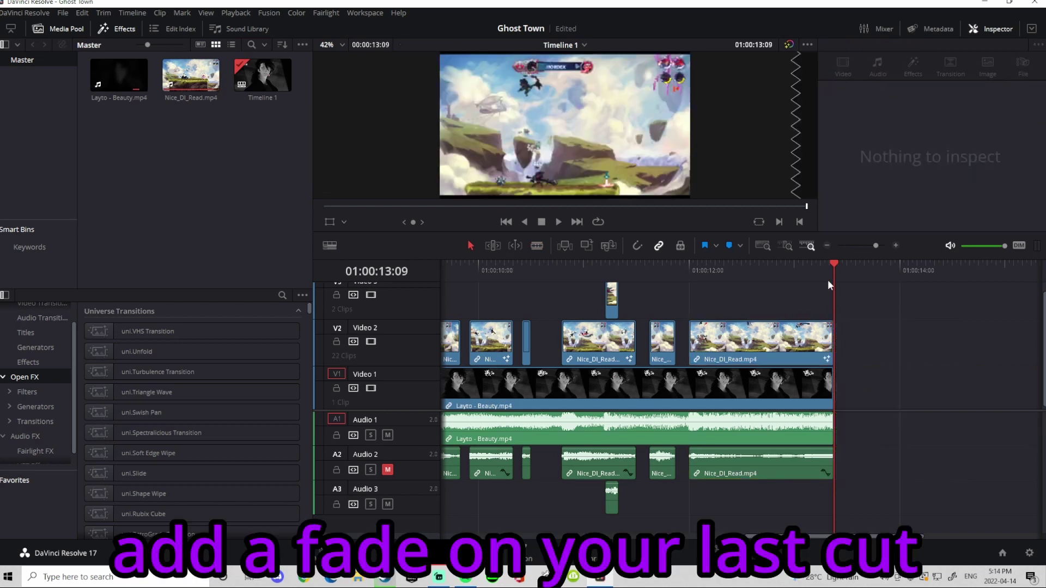
{"action": "left_click_drag", "start_coordinate": [707, 270], "coordinate": [763, 275]}
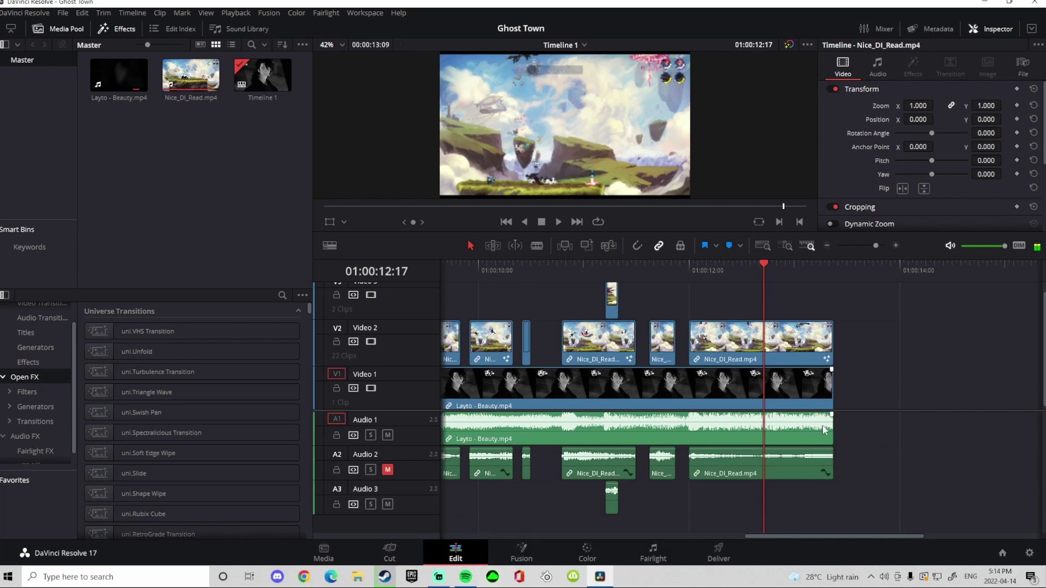
Keyframe the Layto - Beauty background to opacity 0 and fade out the last gameplay clip's end
{"action": "left_click", "coordinate": [775, 394]}
{"action": "scroll", "coordinate": [914, 185], "scroll_direction": "down", "scroll_amount": 3}
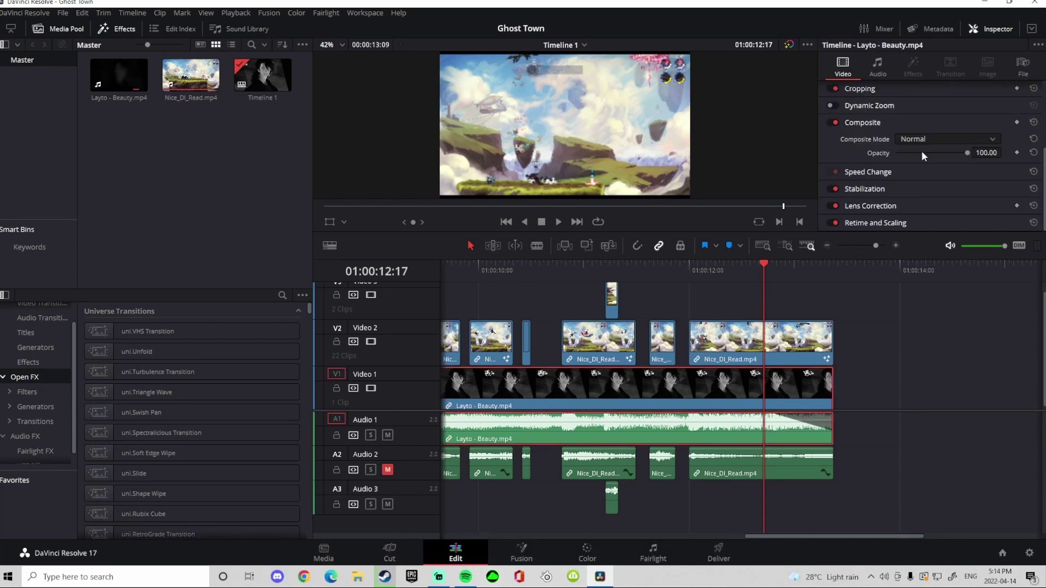
{"action": "left_click_drag", "start_coordinate": [921, 153], "coordinate": [902, 153]}
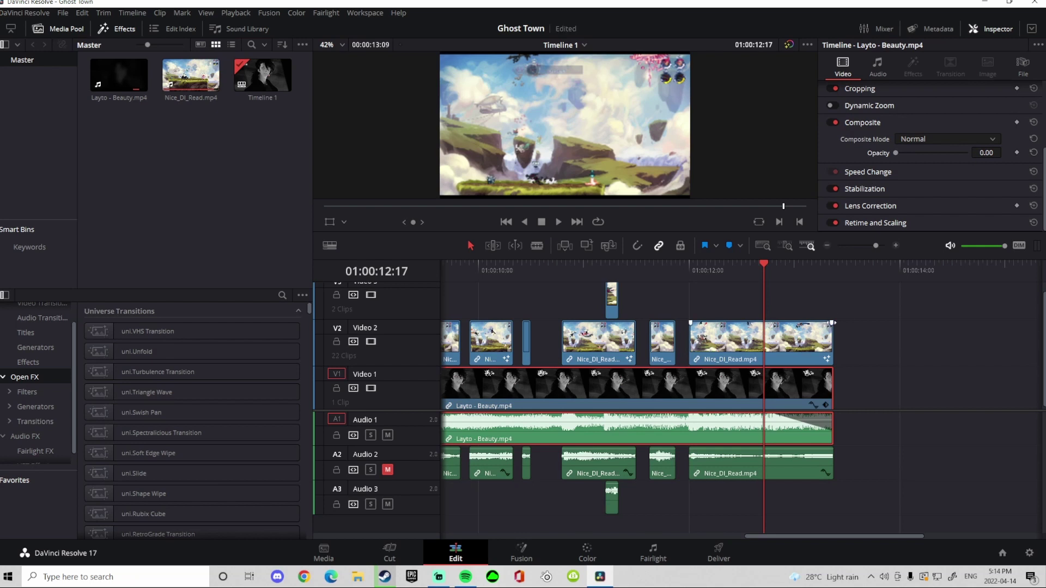
{"action": "left_click_drag", "start_coordinate": [833, 322], "coordinate": [780, 323]}
{"action": "left_click", "coordinate": [790, 478]}
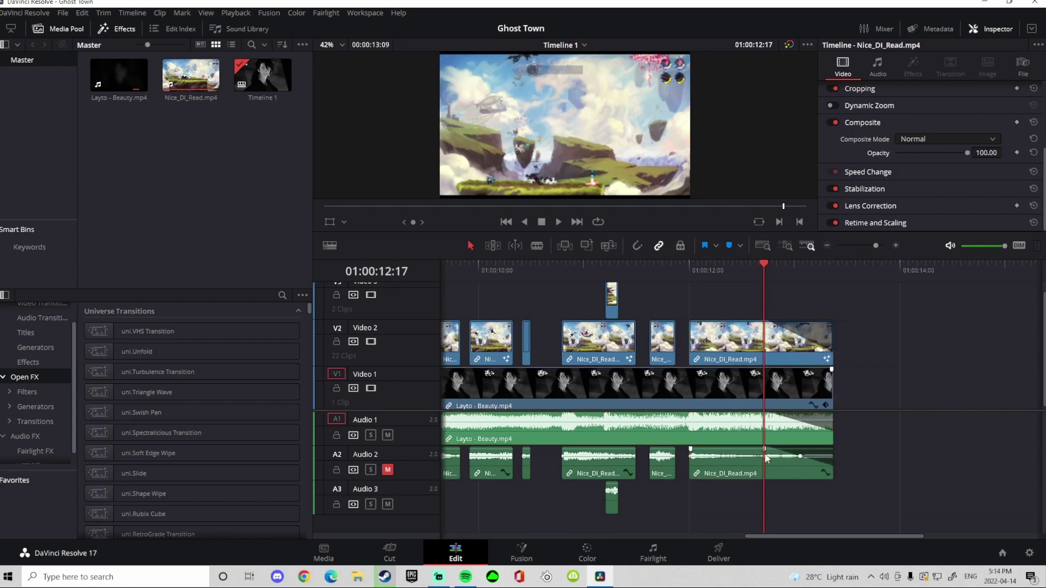
{"action": "left_click_drag", "start_coordinate": [746, 537], "coordinate": [439, 508]}
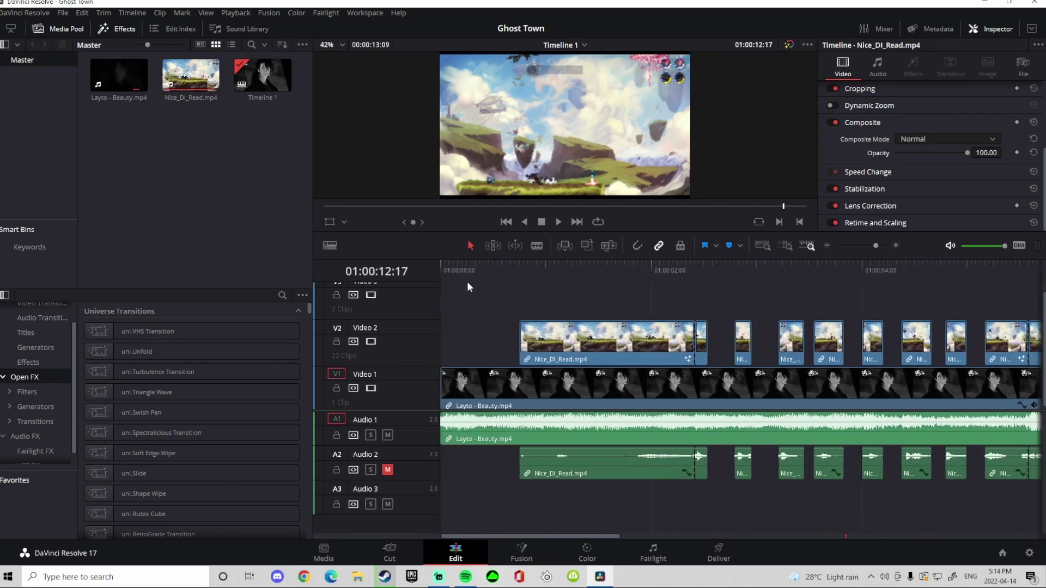
Play the edit from the start to review the fade-outs
{"action": "key", "text": "Home"}
{"action": "key", "text": "space"}
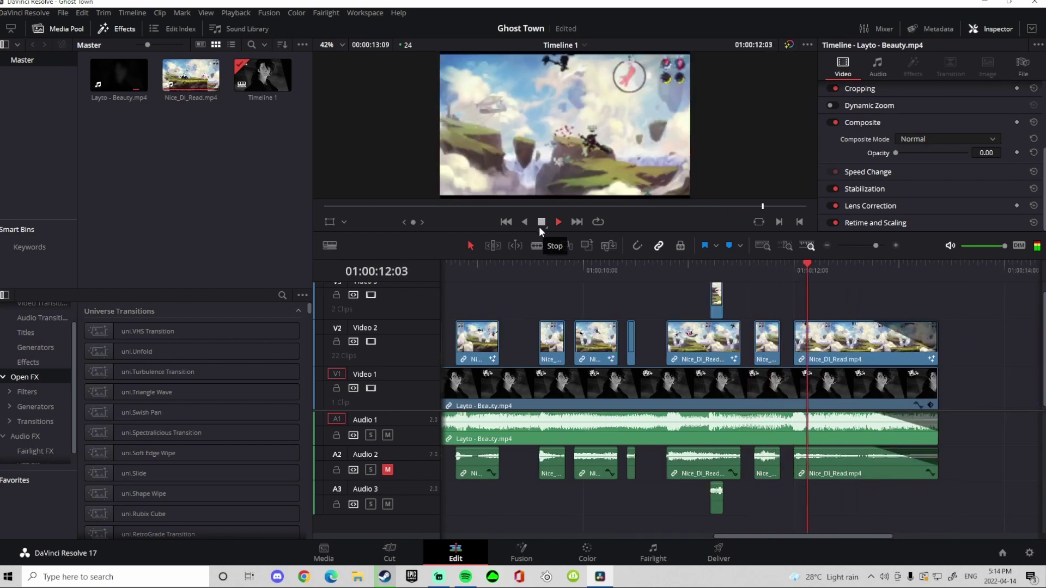
{"action": "left_click", "coordinate": [541, 223]}
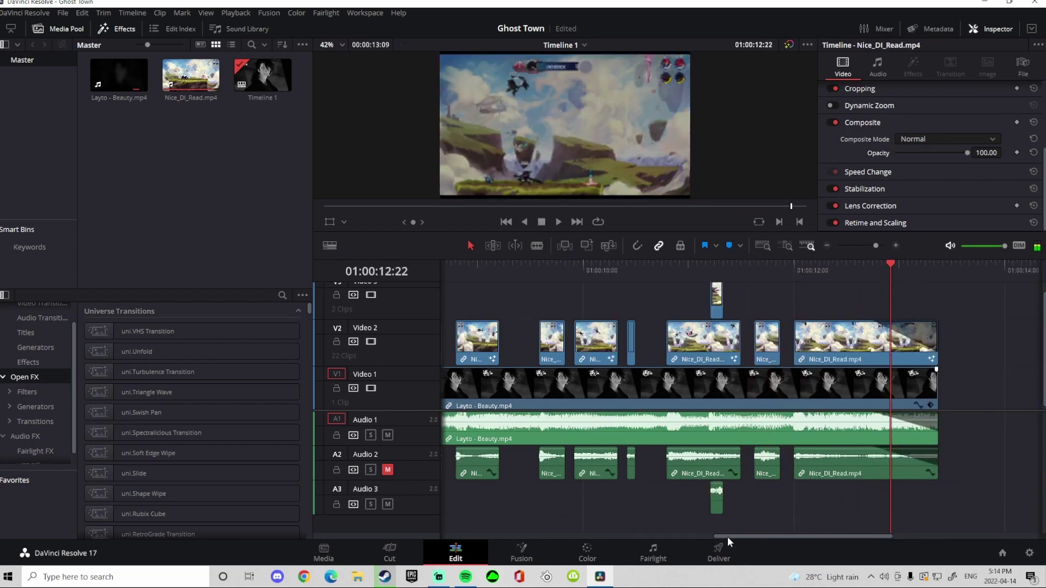
{"action": "left_click_drag", "start_coordinate": [727, 537], "coordinate": [467, 515]}
With the playhead at 01:00:01:21, lock the Audio 2 and Audio 3 tracks
{"action": "left_click", "coordinate": [595, 264]}
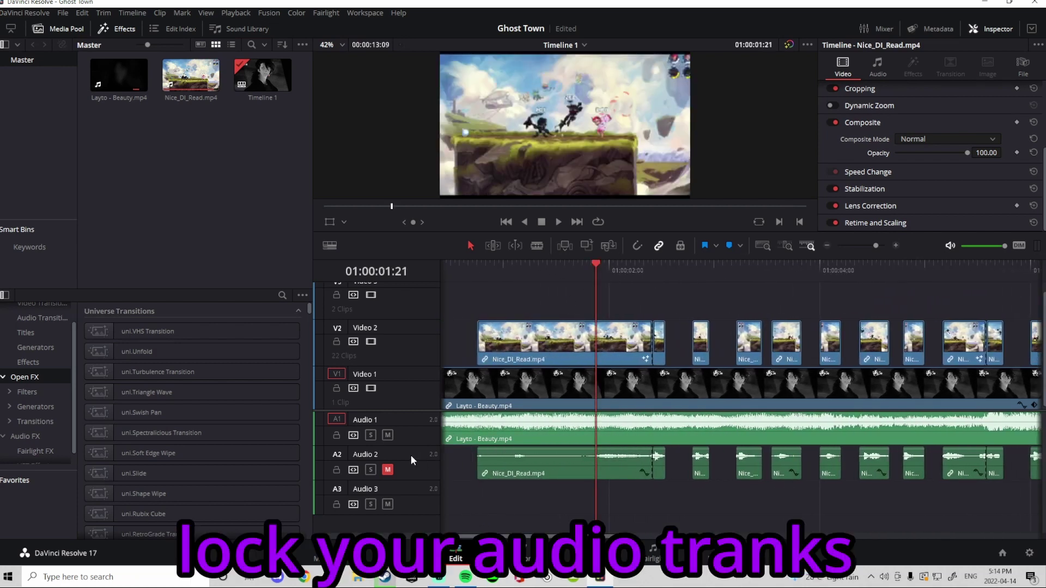
{"action": "left_click", "coordinate": [335, 469]}
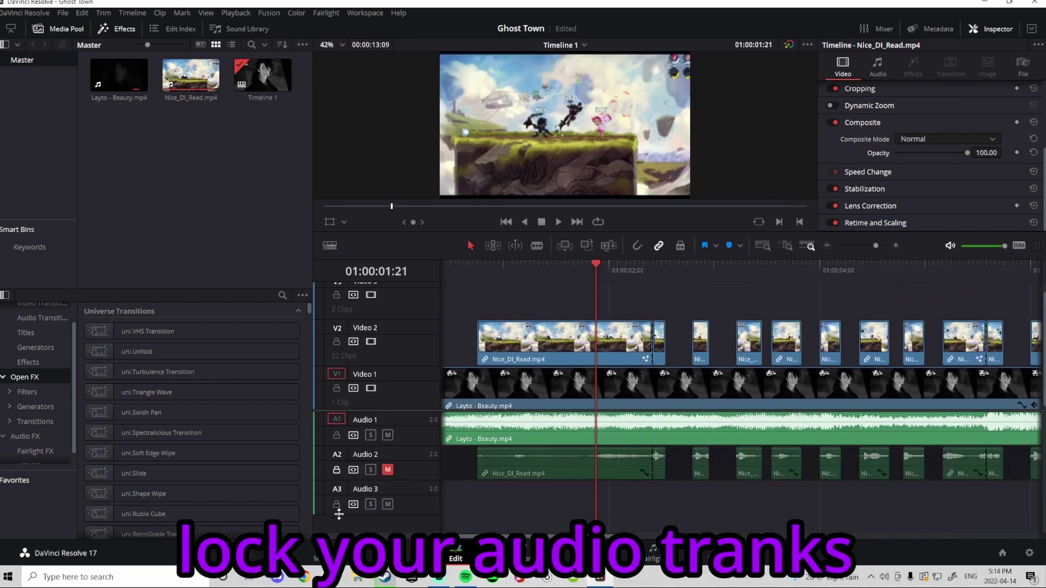
{"action": "left_click", "coordinate": [336, 506]}
{"action": "left_click_drag", "start_coordinate": [543, 536], "coordinate": [569, 526]}
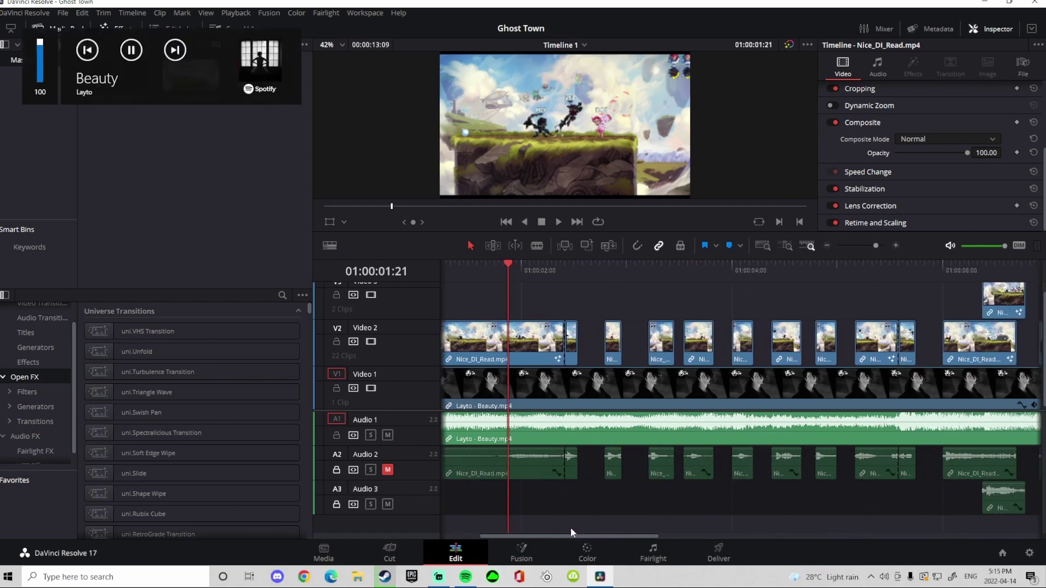
Slow the clip at the first cut to 21 fps and extend its end to fill the gap
{"action": "right_click", "coordinate": [570, 345]}
{"action": "left_click", "coordinate": [637, 173]}
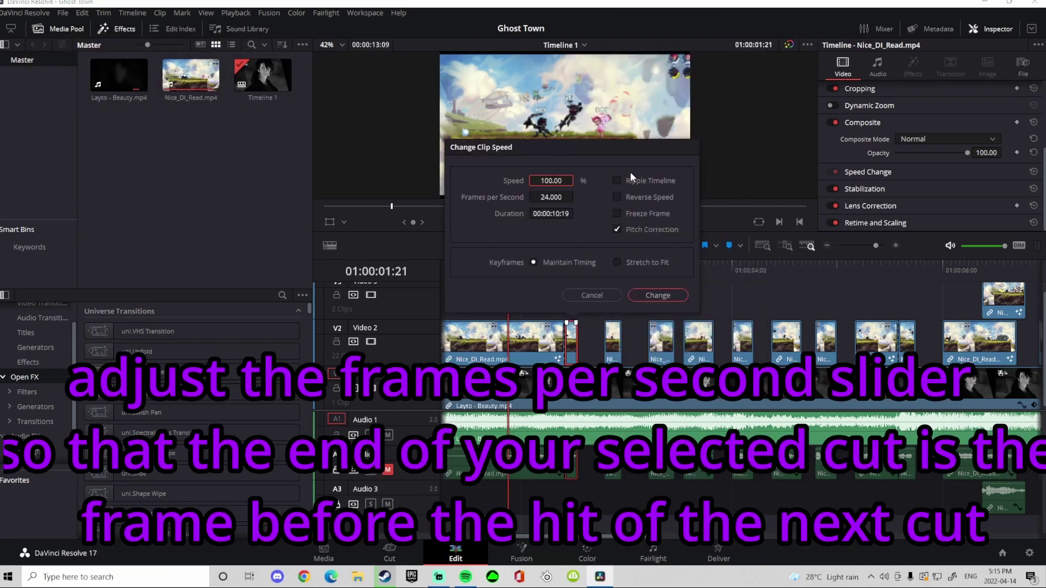
{"action": "left_click_drag", "start_coordinate": [558, 197], "coordinate": [542, 197]}
{"action": "left_click", "coordinate": [648, 298]}
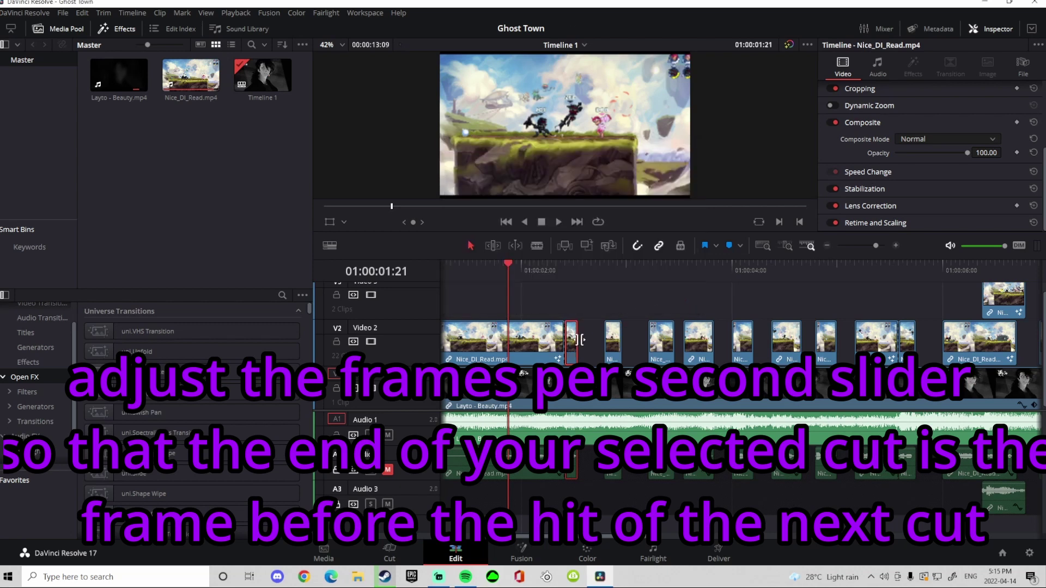
{"action": "left_click_drag", "start_coordinate": [580, 340], "coordinate": [599, 338]}
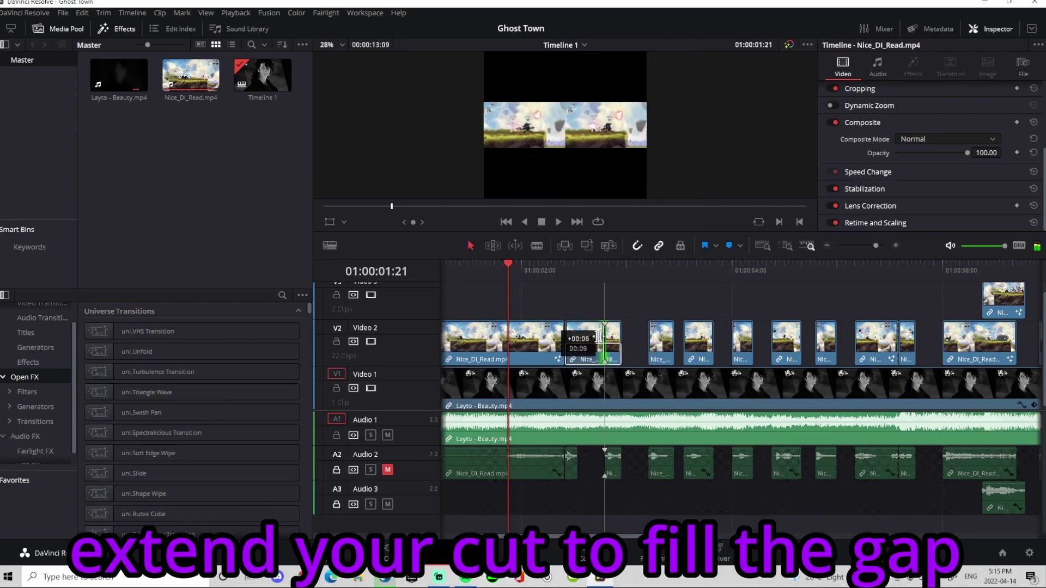
Step frame by frame around the new cut and play back to check hit timing
{"action": "left_click", "coordinate": [580, 266]}
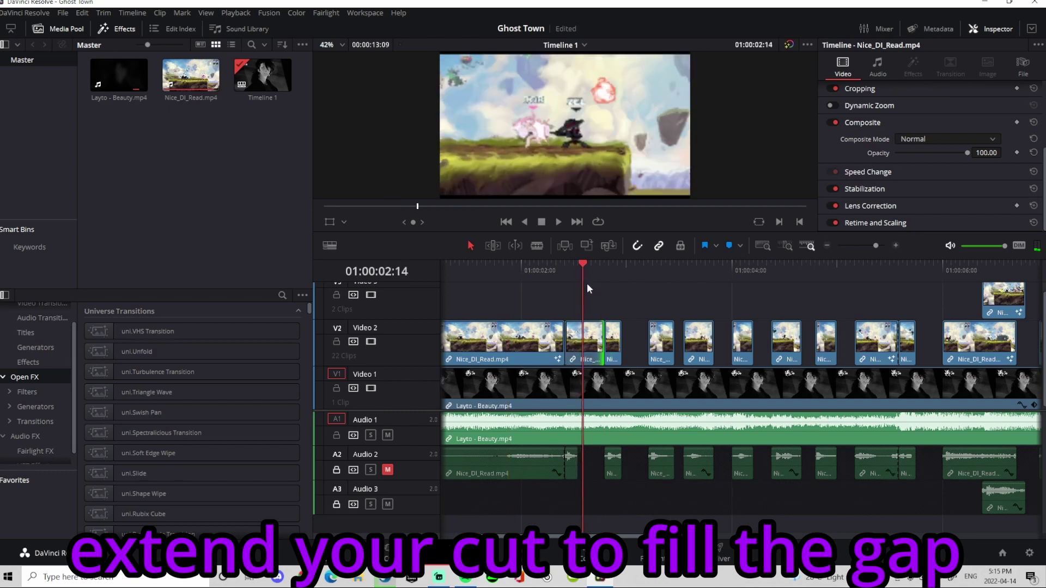
{"action": "key", "text": "Left"}
{"action": "key", "text": "Left"}
{"action": "key", "text": "Left"}
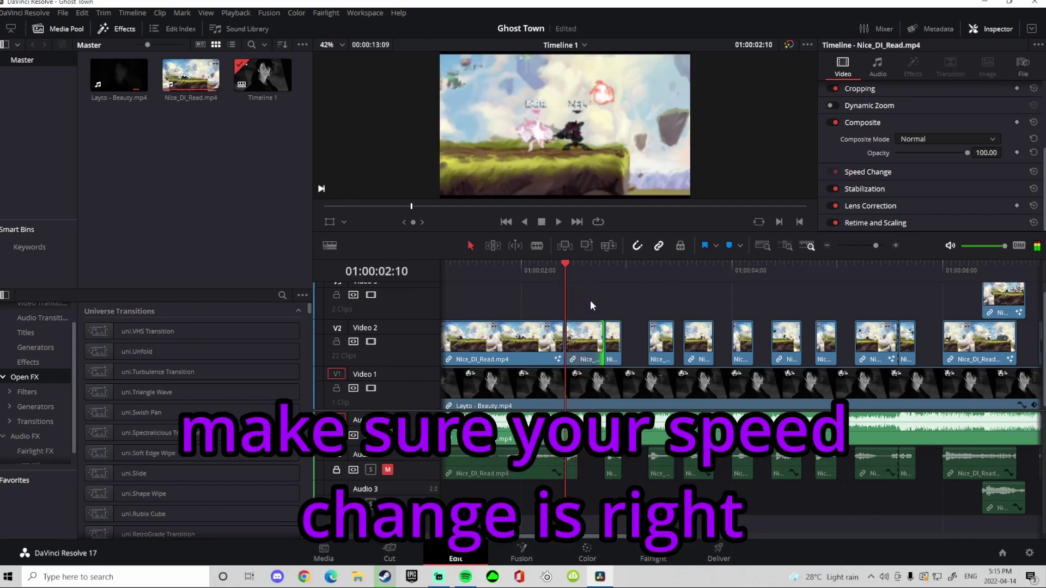
{"action": "key", "text": "Right"}
{"action": "key", "text": "Right"}
{"action": "key", "text": "Right"}
{"action": "key", "text": "Right"}
{"action": "key", "text": "Right"}
{"action": "key", "text": "Right"}
{"action": "key", "text": "Right"}
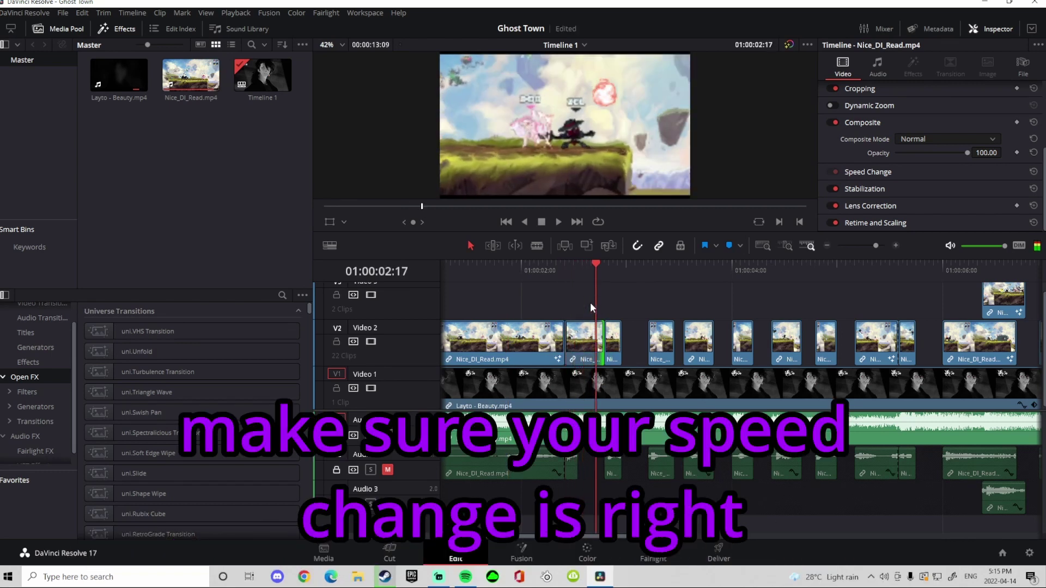
{"action": "key", "text": "Right"}
{"action": "key", "text": "Right"}
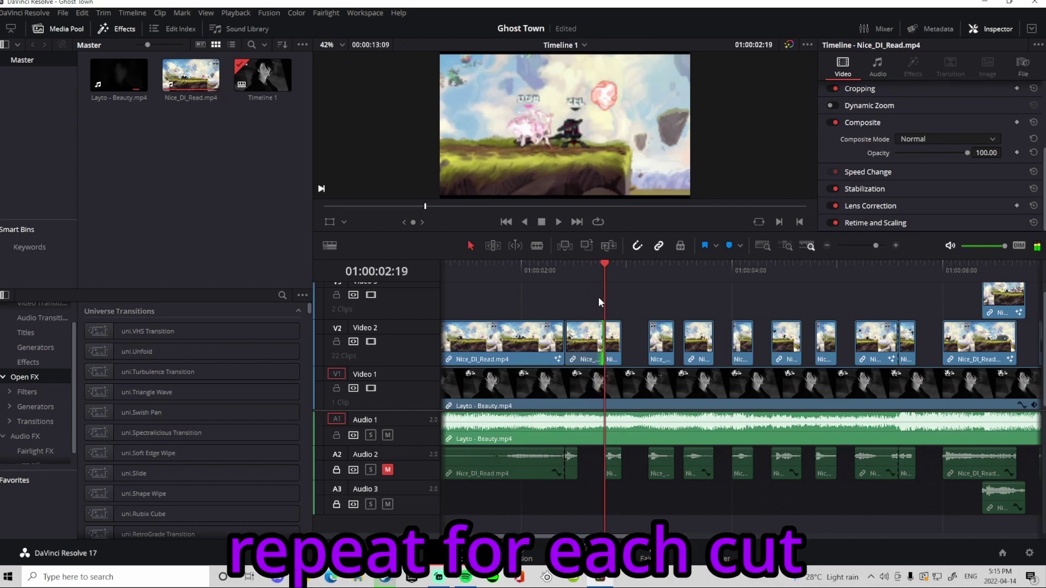
{"action": "key", "text": "space"}
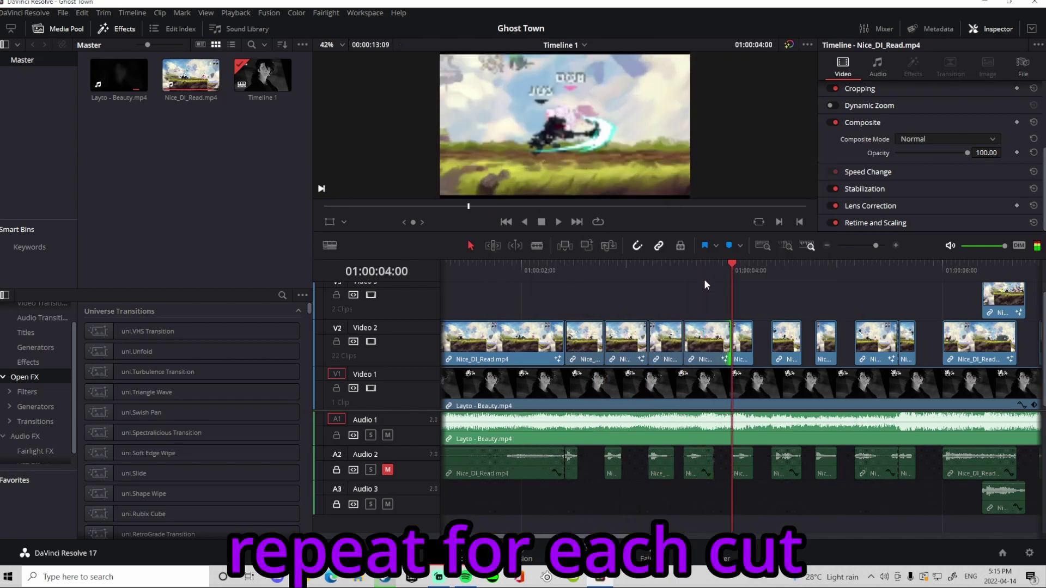
Retime the next clip and the Video 3 clip, extending them to meet the following clips
{"action": "key", "text": "r"}
{"action": "left_click", "coordinate": [765, 294]}
{"action": "left_click_drag", "start_coordinate": [765, 337], "coordinate": [770, 339]}
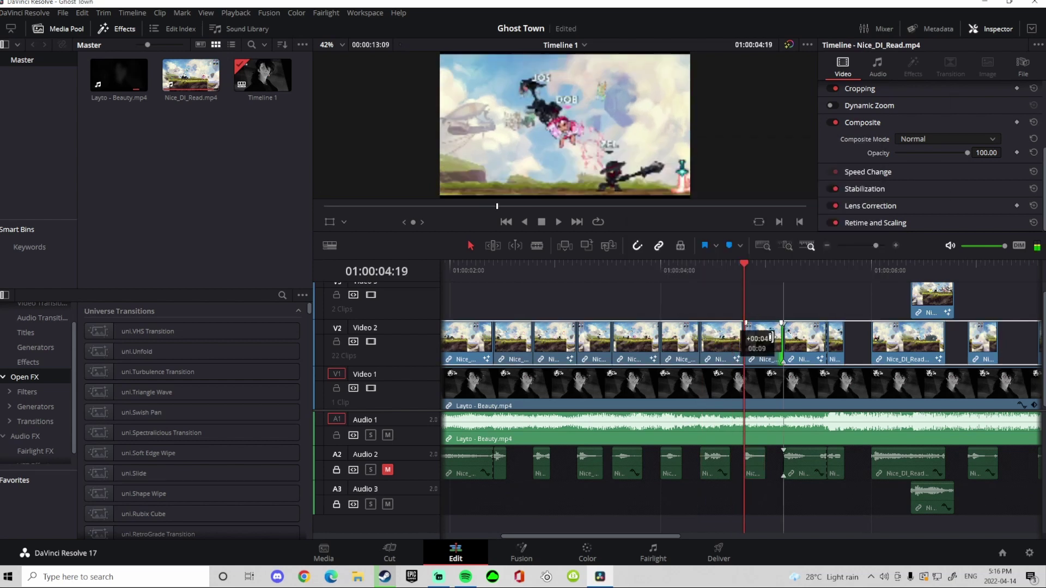
{"action": "key", "text": "space"}
{"action": "right_click", "coordinate": [932, 297]}
{"action": "left_click", "coordinate": [904, 173]}
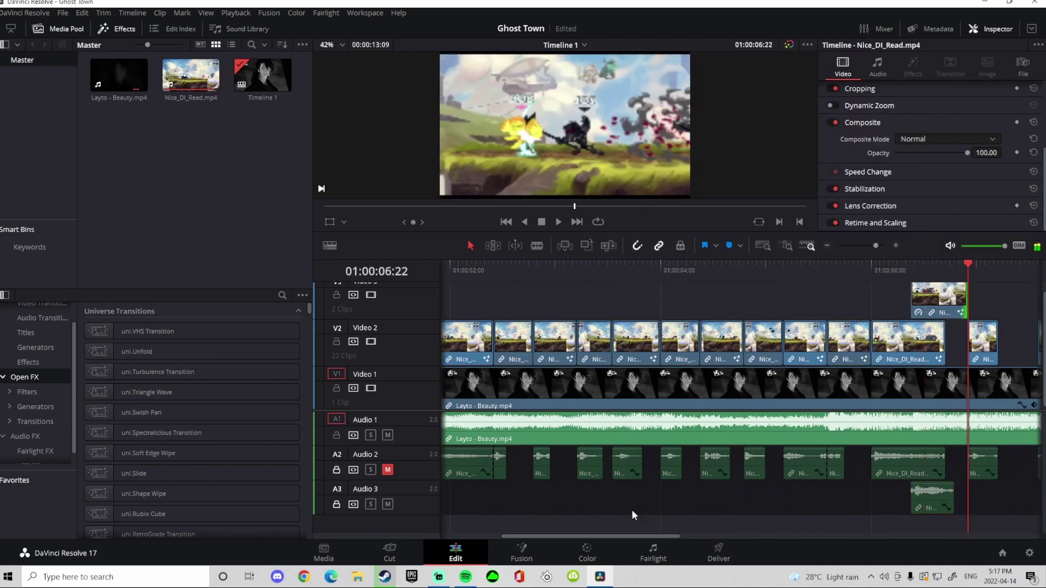
{"action": "key", "text": "r"}
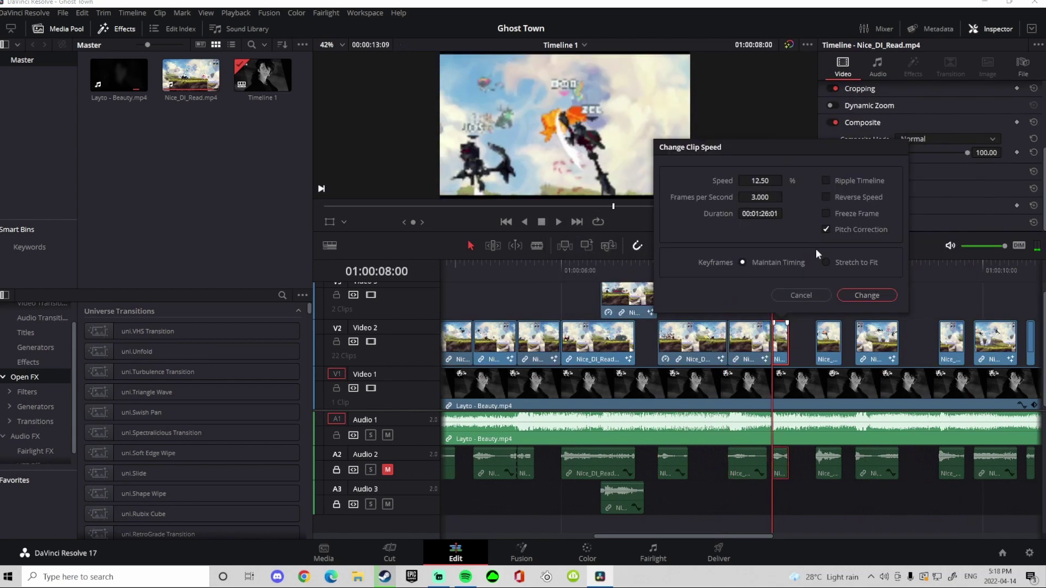
{"action": "key", "text": "Return"}
{"action": "key", "text": "space"}
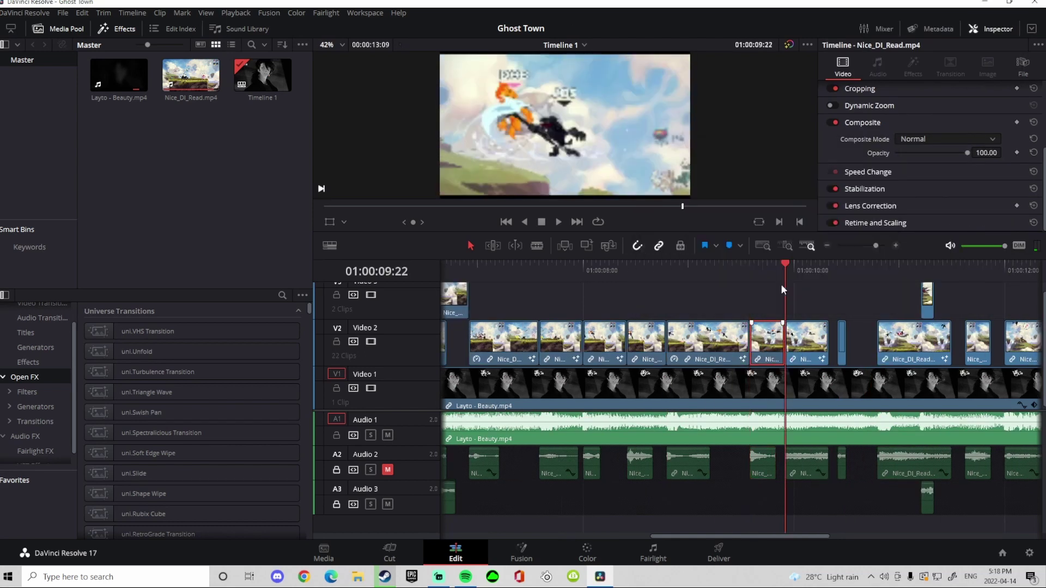
Retime the clip near 01:00:11:05, extend it to the next clip, and save the project
{"action": "key", "text": "r"}
{"action": "key", "text": "Return"}
{"action": "key", "text": "space"}
{"action": "left_click", "coordinate": [906, 270]}
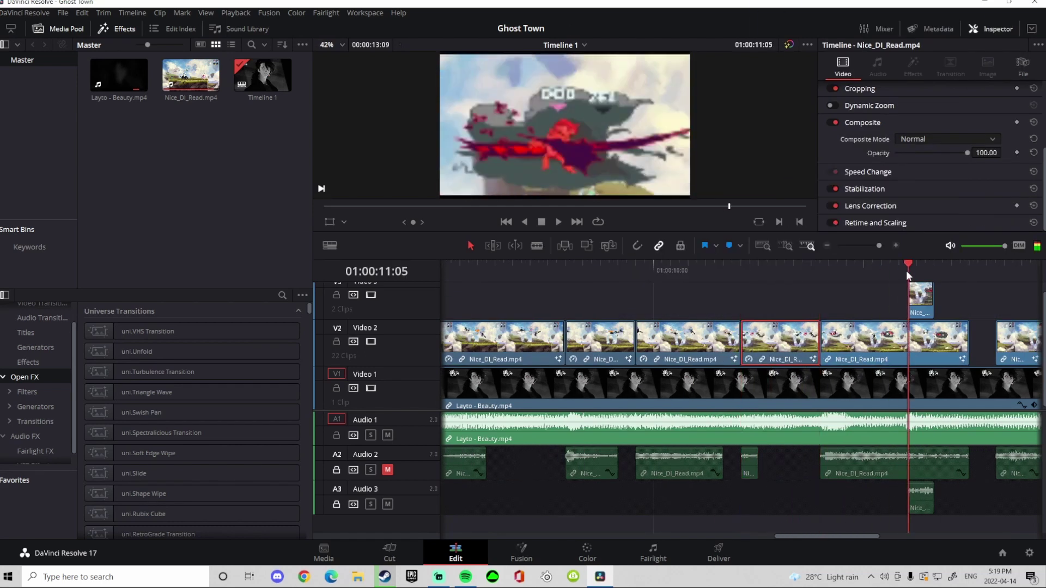
{"action": "key", "text": "r"}
{"action": "key", "text": "Return"}
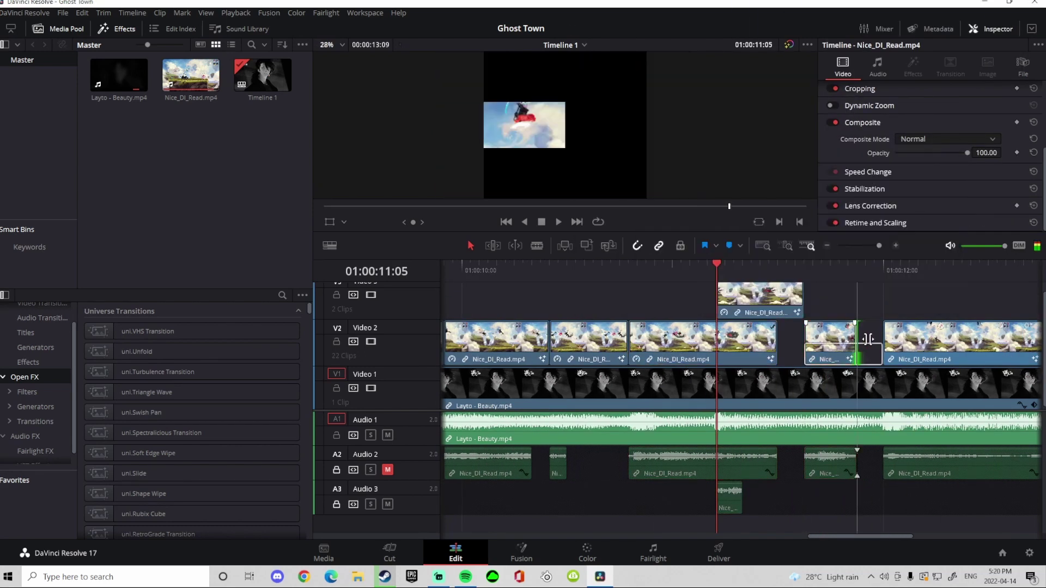
{"action": "left_click_drag", "start_coordinate": [867, 338], "coordinate": [874, 346]}
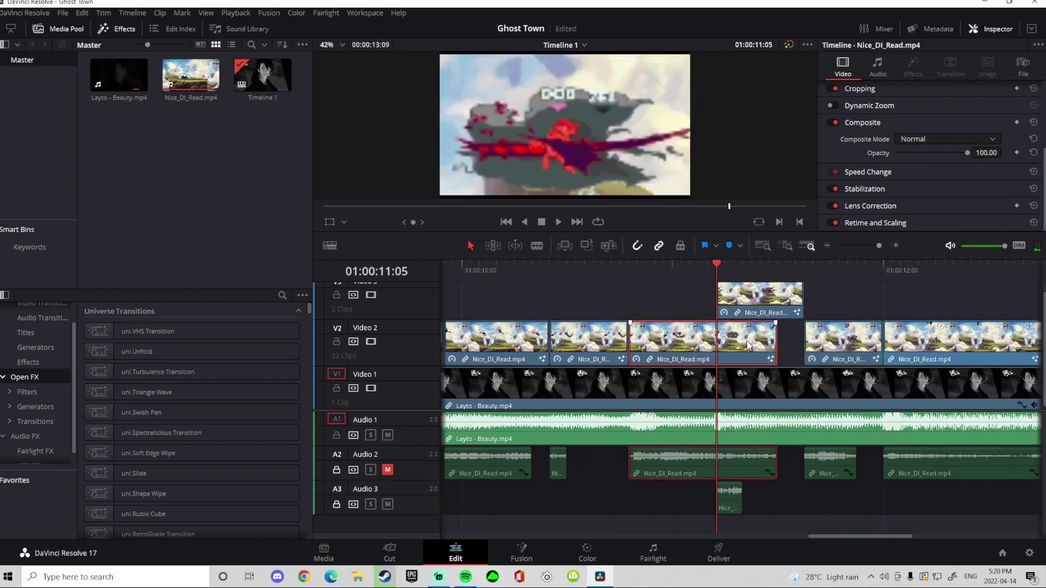
{"action": "key", "text": "super"}
{"action": "key", "text": "super"}
{"action": "left_click_drag", "start_coordinate": [812, 535], "coordinate": [583, 494]}
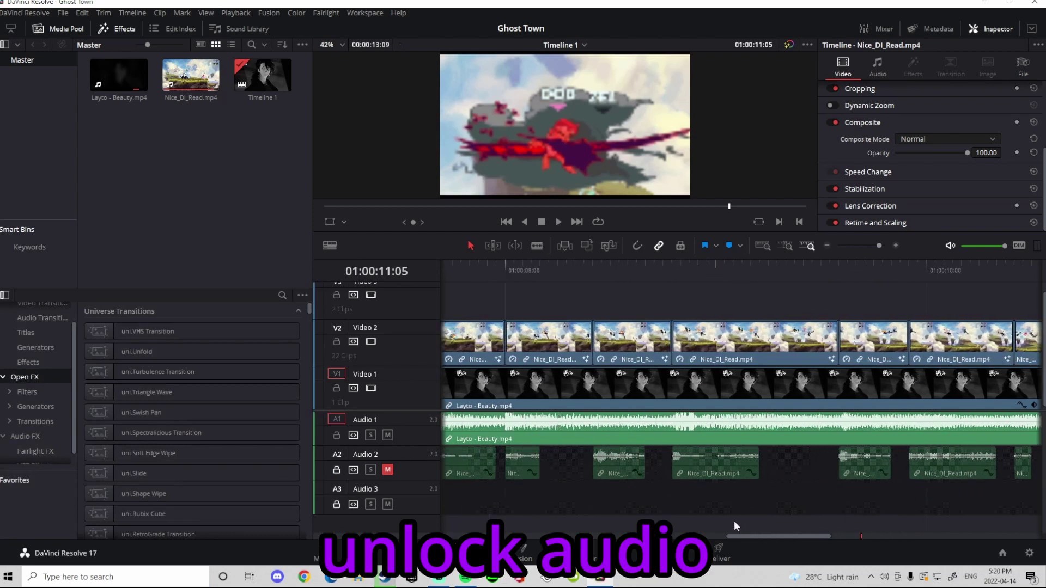
Unlock Audio 2 and 3, zoom out, and drag the Video 3 gameplay pieces down onto Video 2
{"action": "left_click", "coordinate": [337, 469]}
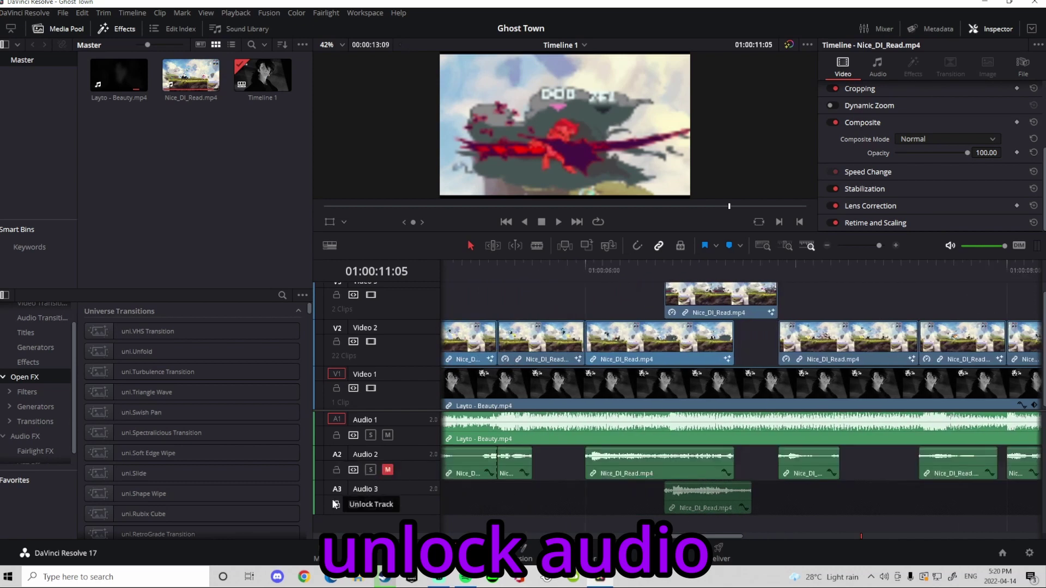
{"action": "left_click", "coordinate": [337, 504]}
{"action": "left_click", "coordinate": [826, 245]}
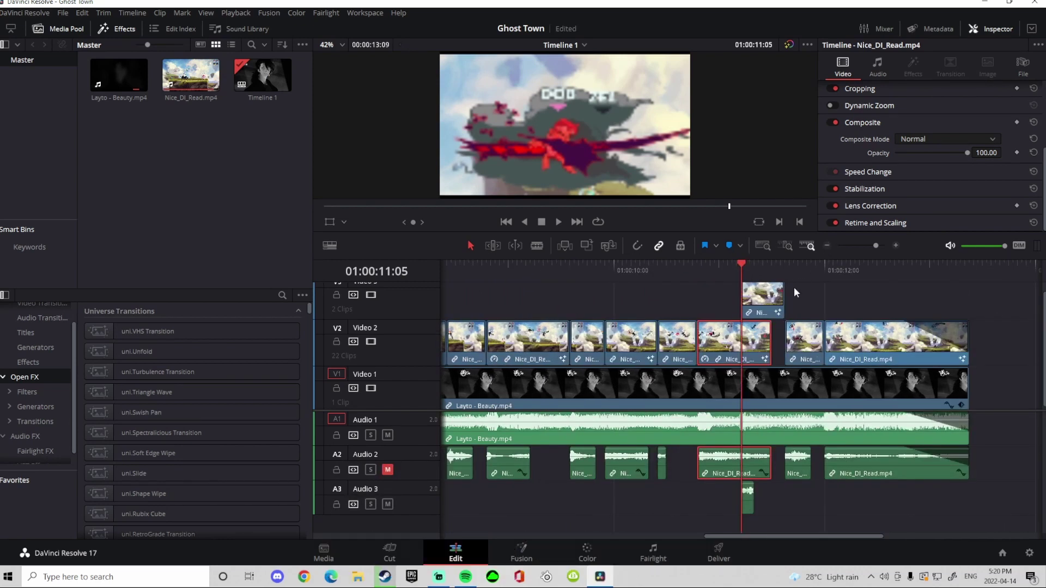
{"action": "left_click_drag", "start_coordinate": [762, 308], "coordinate": [763, 346]}
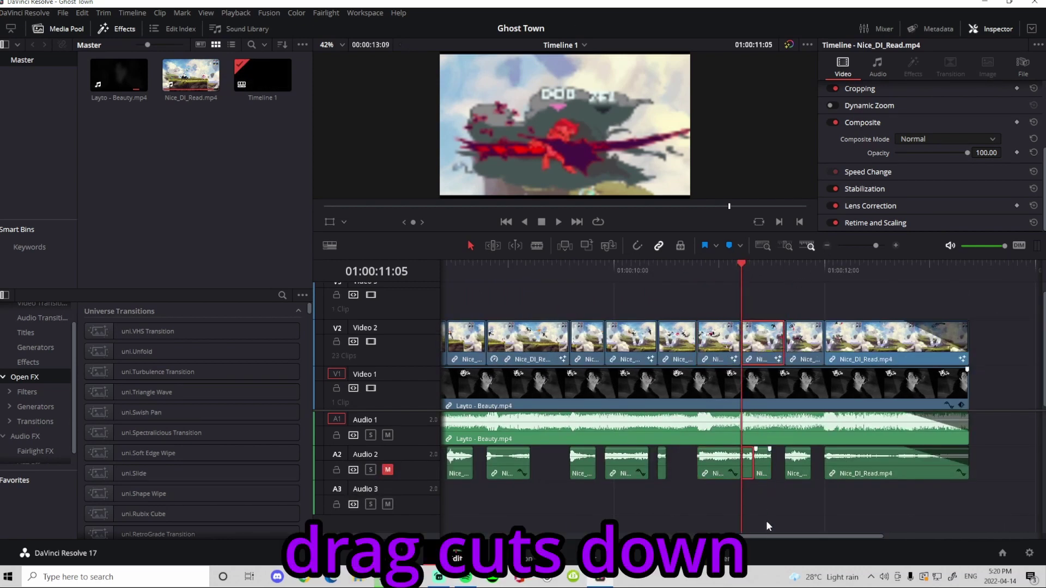
{"action": "left_click_drag", "start_coordinate": [747, 537], "coordinate": [597, 536]}
{"action": "left_click_drag", "start_coordinate": [623, 315], "coordinate": [621, 329]}
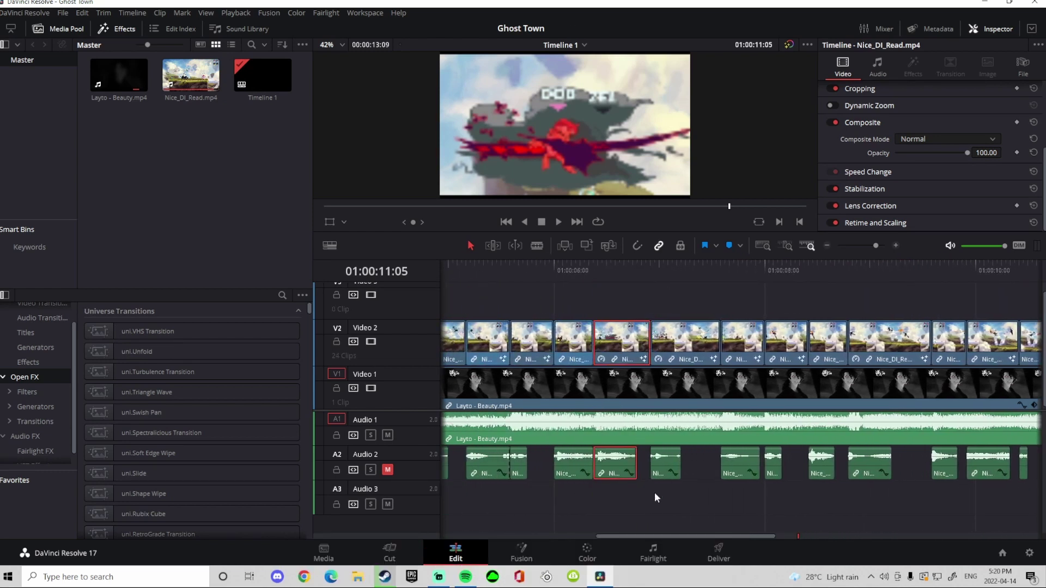
{"action": "mouse_move", "coordinate": [669, 536]}
{"action": "left_mouse_down"}
{"action": "mouse_move", "coordinate": [519, 523]}
{"action": "mouse_move", "coordinate": [551, 519]}
{"action": "left_mouse_up"}
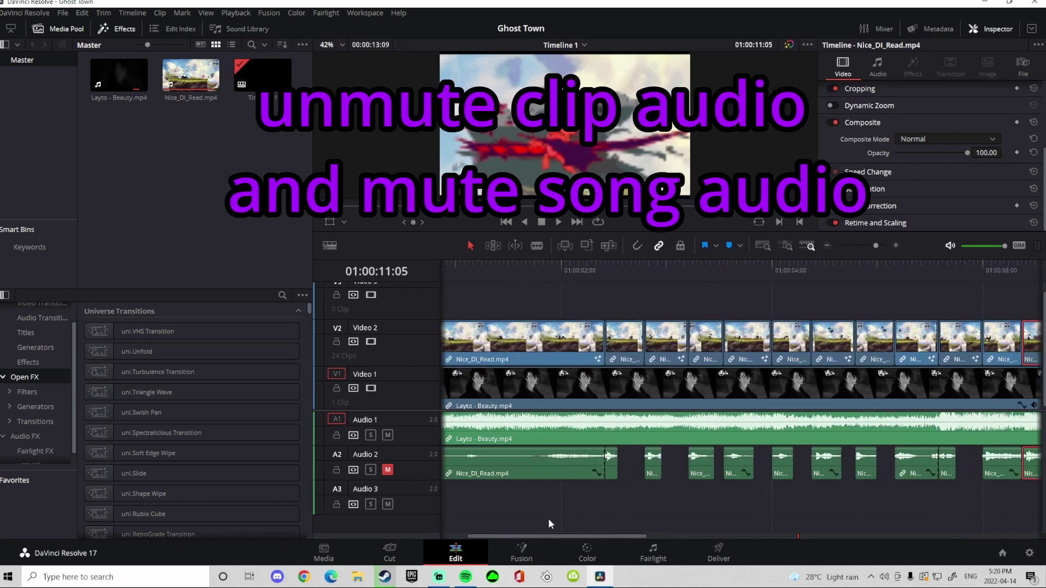
Unmute the Audio 2 gameplay sound and mute the Layto - Beauty song on Audio 1
{"action": "left_click", "coordinate": [388, 469]}
{"action": "left_click", "coordinate": [387, 436]}
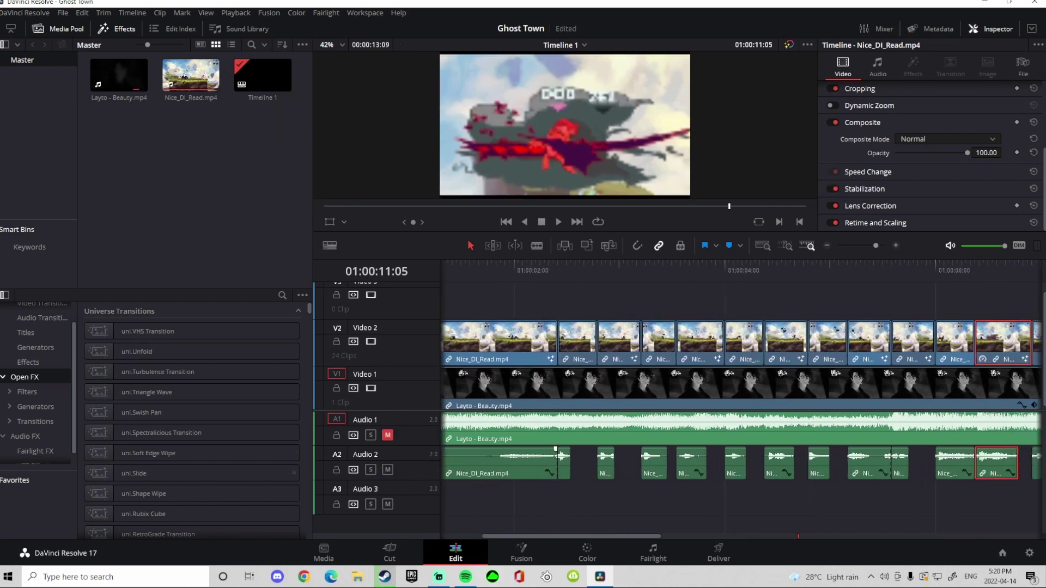
{"action": "left_click_drag", "start_coordinate": [666, 285], "coordinate": [677, 323]}
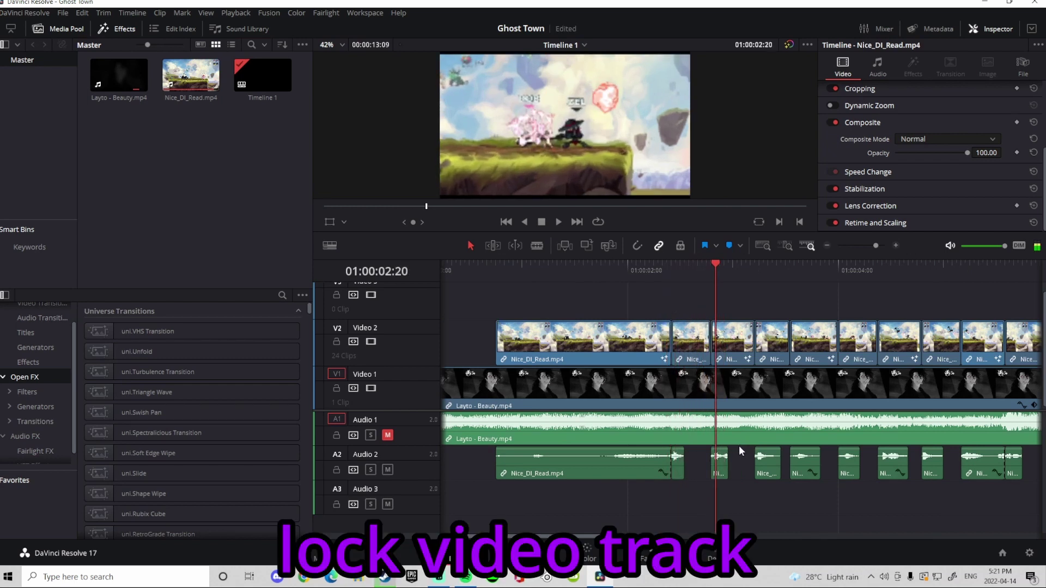
Lock Video 2, scrub to the next video cut, and play to check audio sync
{"action": "left_click", "coordinate": [336, 341]}
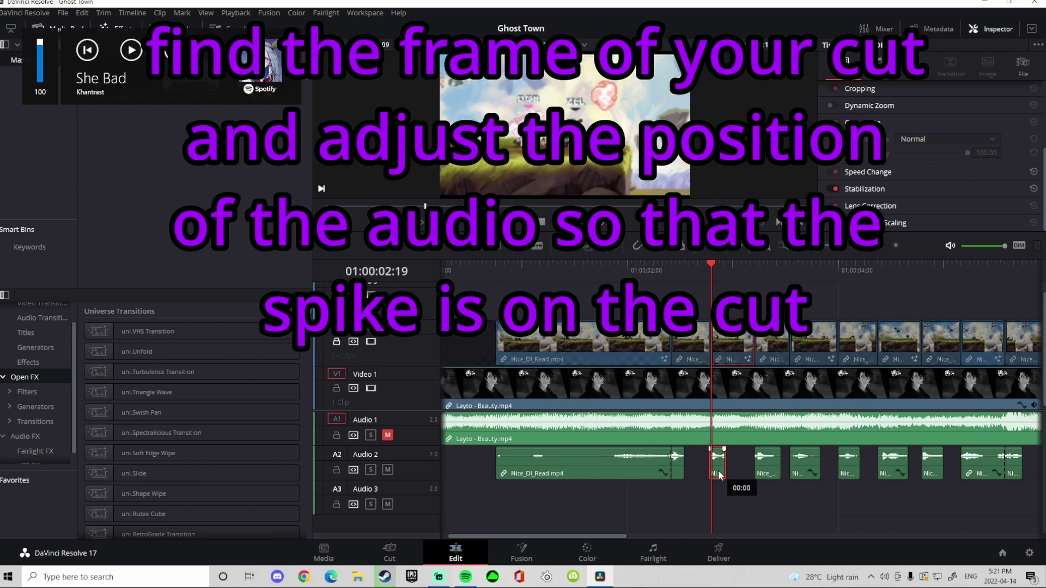
{"action": "left_click", "coordinate": [720, 269]}
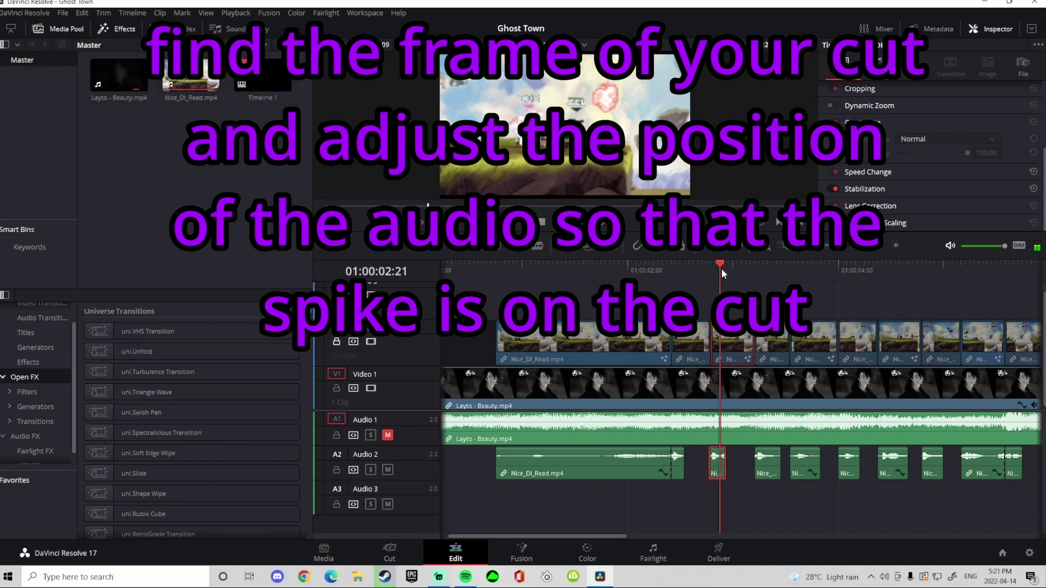
{"action": "left_click_drag", "start_coordinate": [721, 269], "coordinate": [755, 270]}
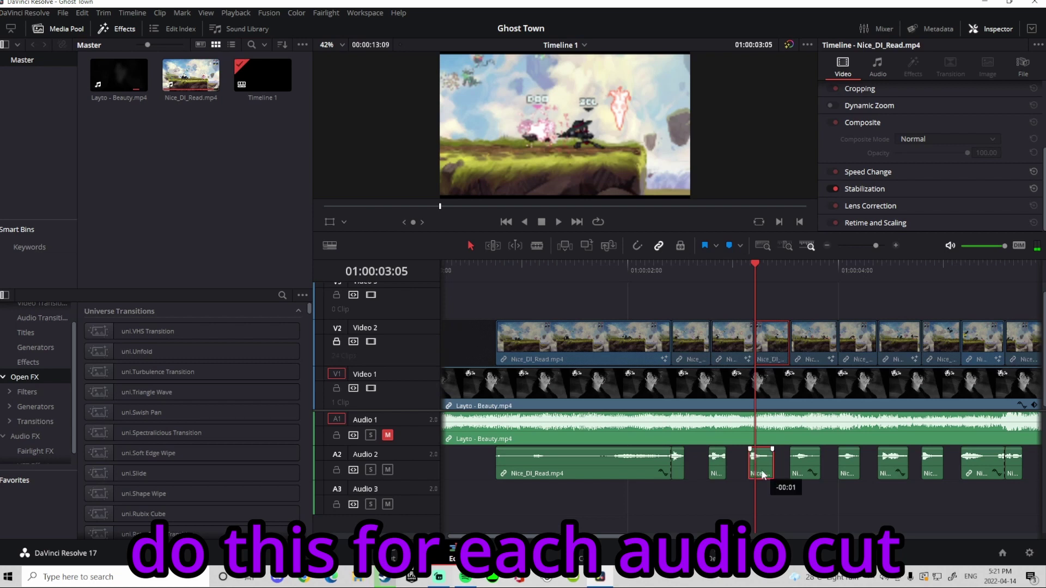
{"action": "key", "text": "space"}
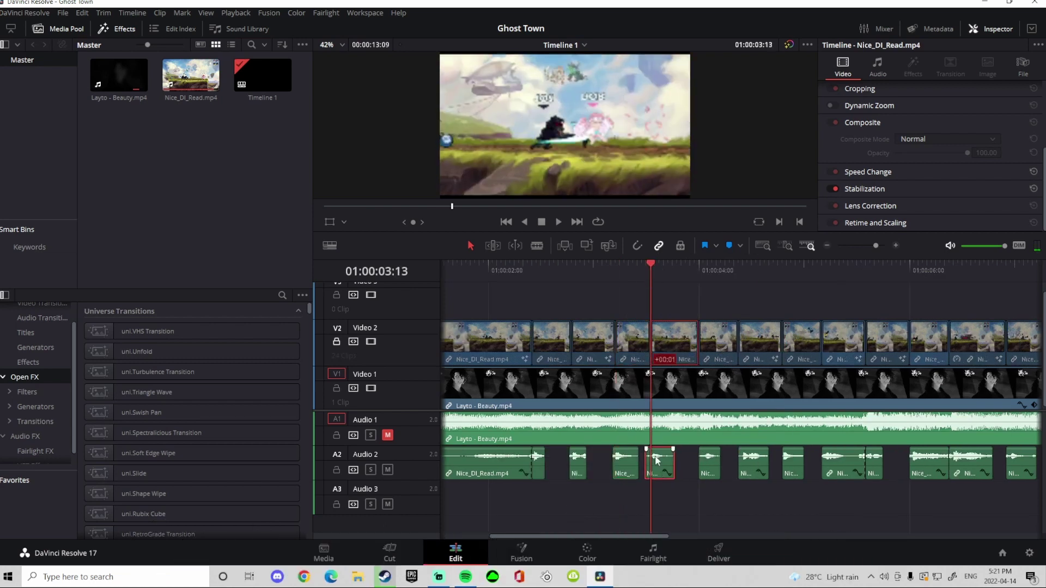
Slide the Audio 2 clip near 01:00:11:15 so its spike meets the cut, then find the following cuts
{"action": "left_click", "coordinate": [871, 473]}
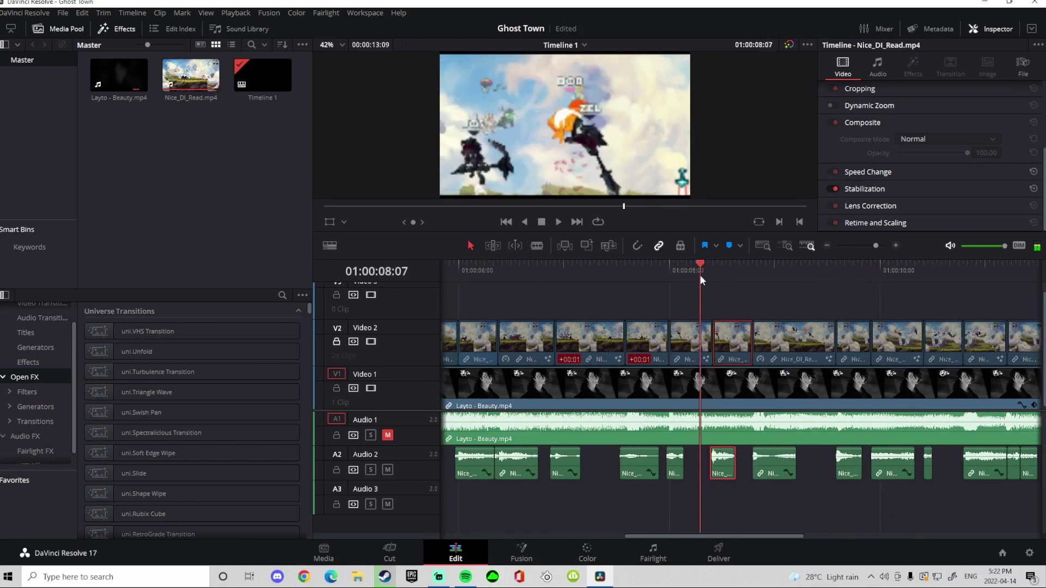
{"action": "left_click_drag", "start_coordinate": [826, 281], "coordinate": [860, 289]}
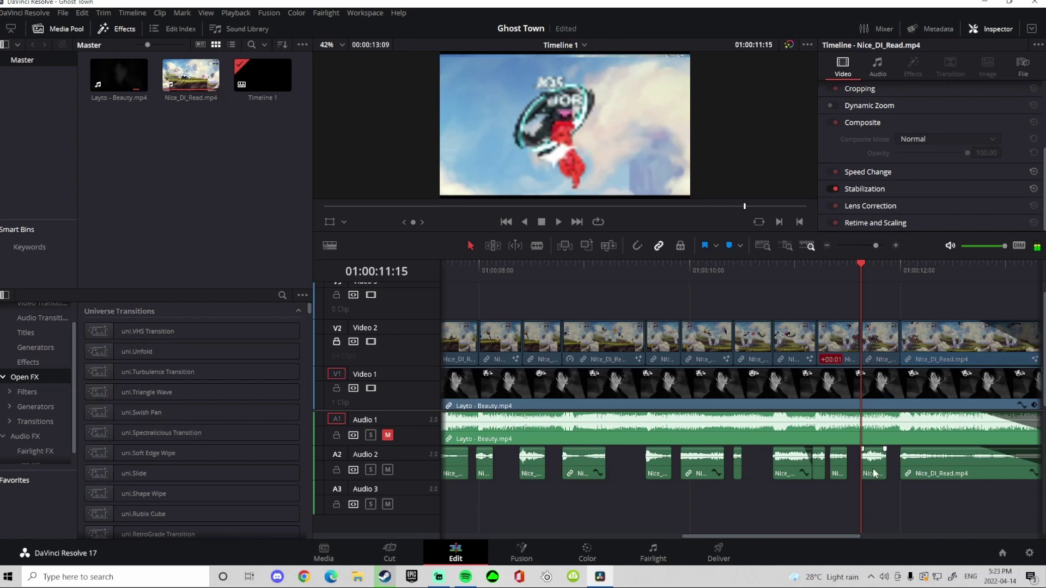
{"action": "left_click_drag", "start_coordinate": [871, 476], "coordinate": [868, 477]}
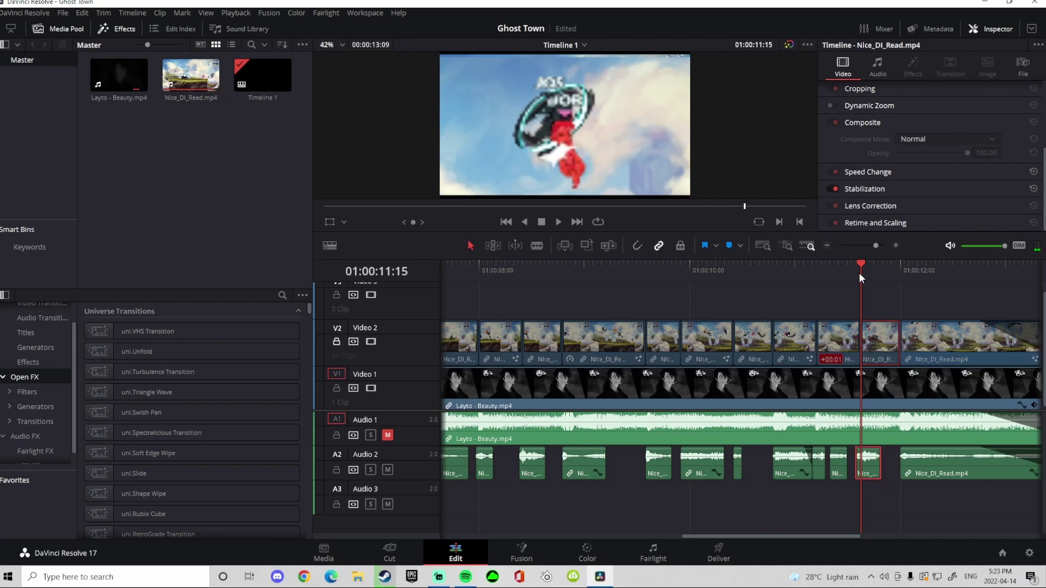
{"action": "left_click_drag", "start_coordinate": [860, 274], "coordinate": [900, 283]}
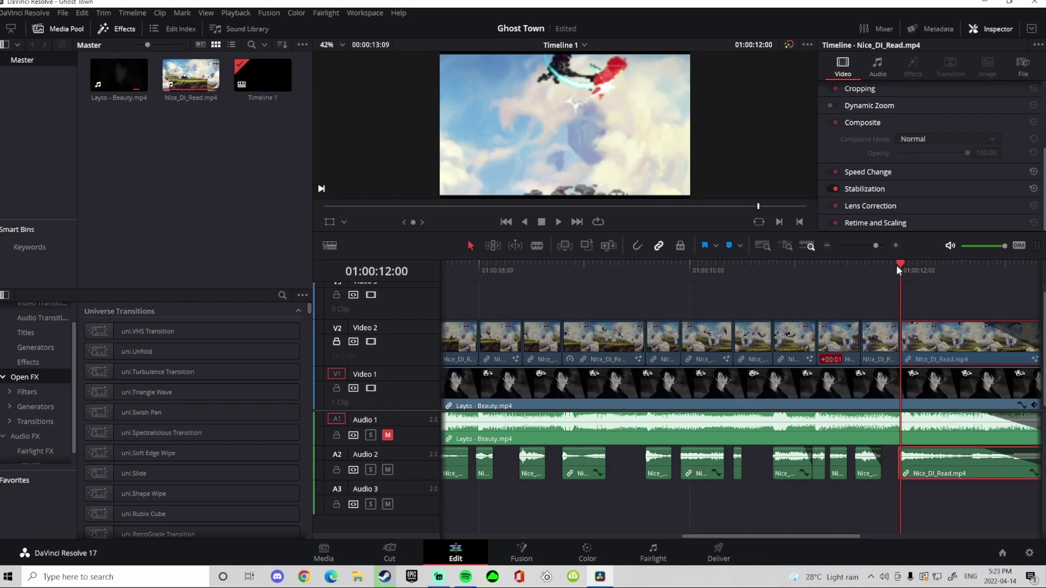
{"action": "left_click_drag", "start_coordinate": [896, 265], "coordinate": [955, 273]}
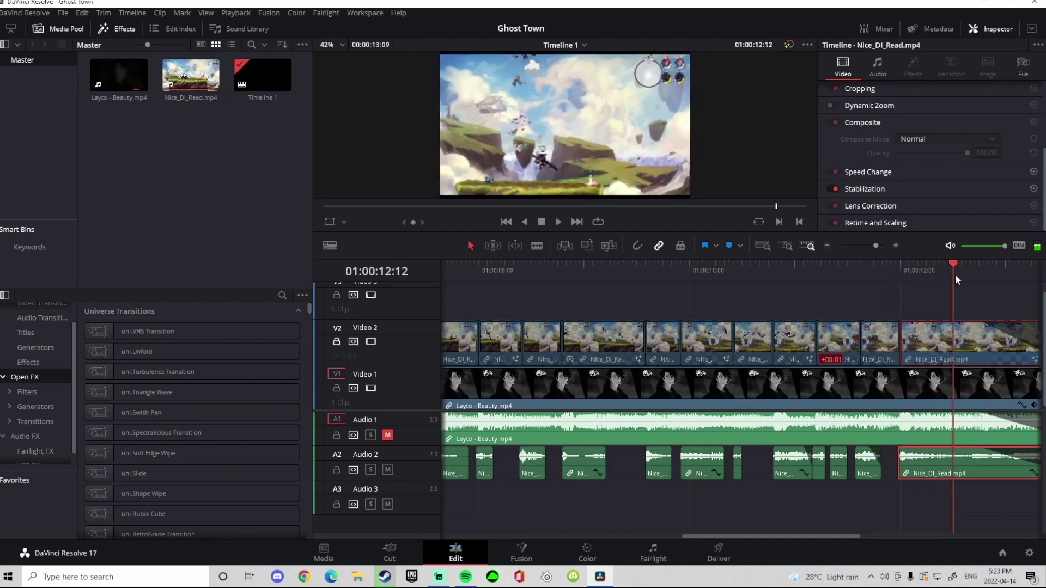
Unmute the song on Audio 1 and play the whole edit from the beginning
{"action": "scroll", "coordinate": [443, 500], "scroll_direction": "left", "scroll_amount": 3}
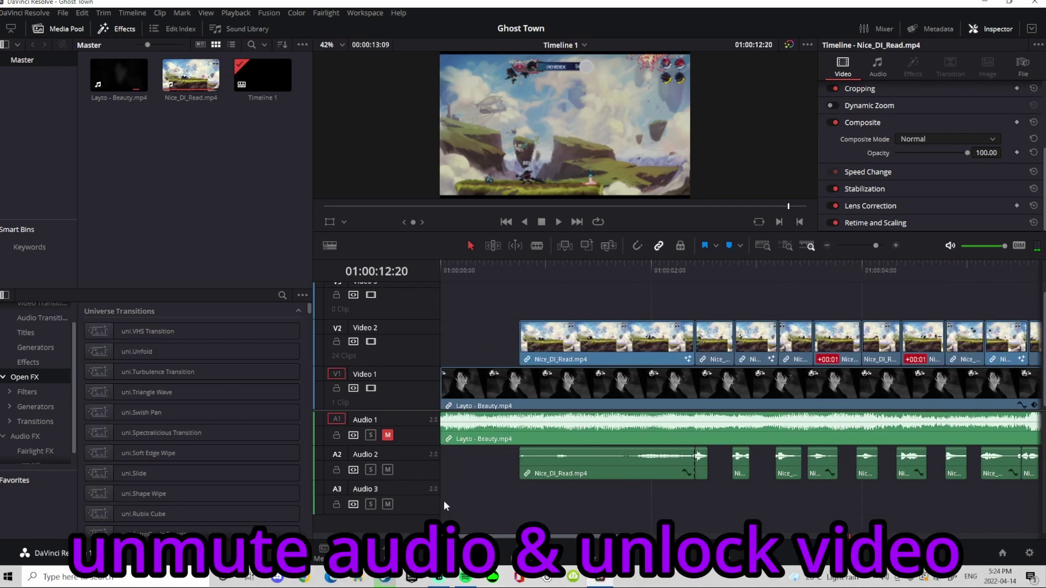
{"action": "left_click", "coordinate": [442, 269]}
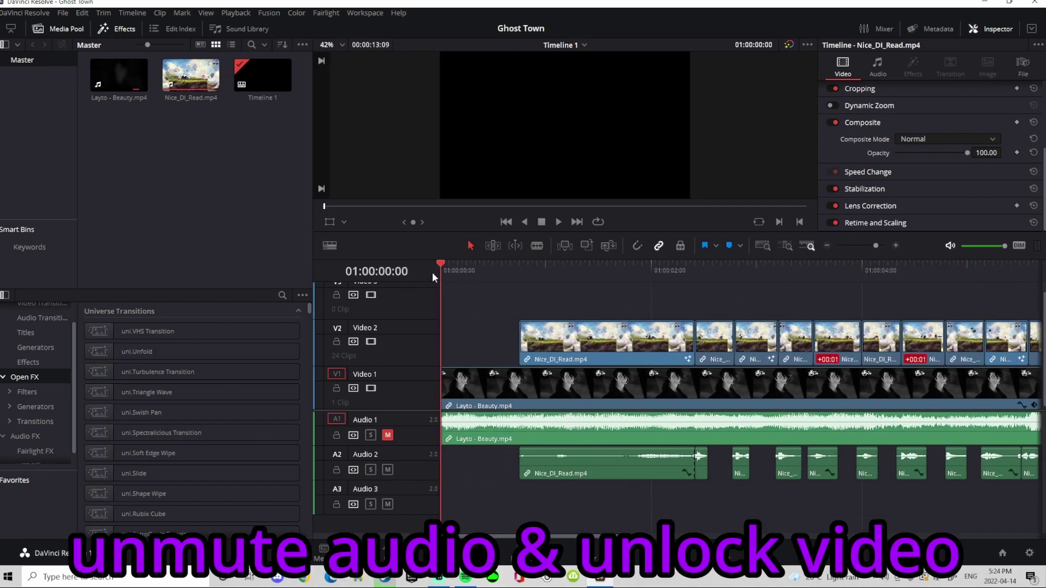
{"action": "left_click", "coordinate": [387, 434]}
{"action": "left_click", "coordinate": [558, 222]}
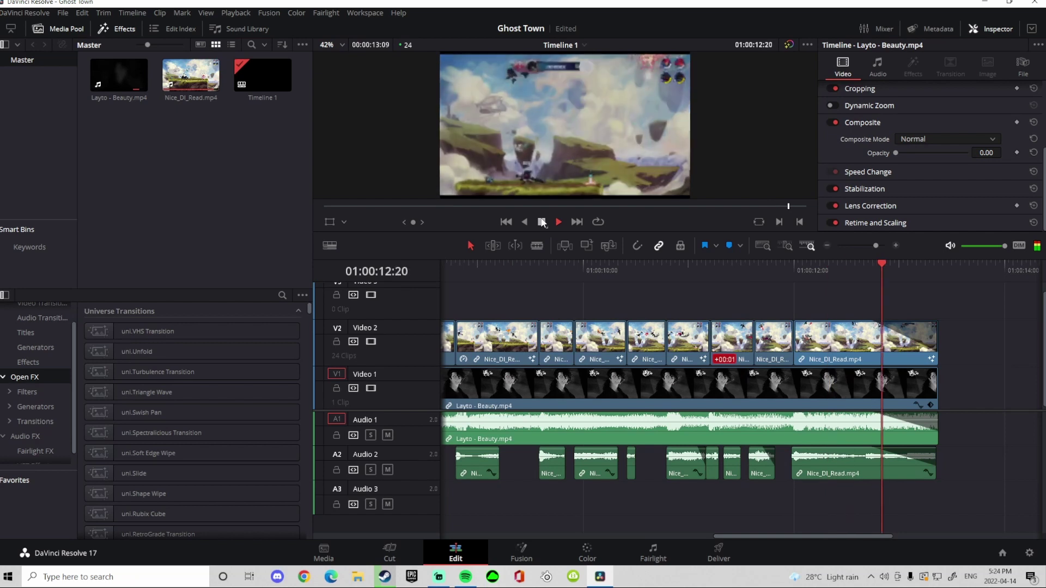
{"action": "left_click", "coordinate": [885, 494]}
Preview the opening again and lock the Audio 2 track
{"action": "left_click_drag", "start_coordinate": [831, 537], "coordinate": [522, 459]}
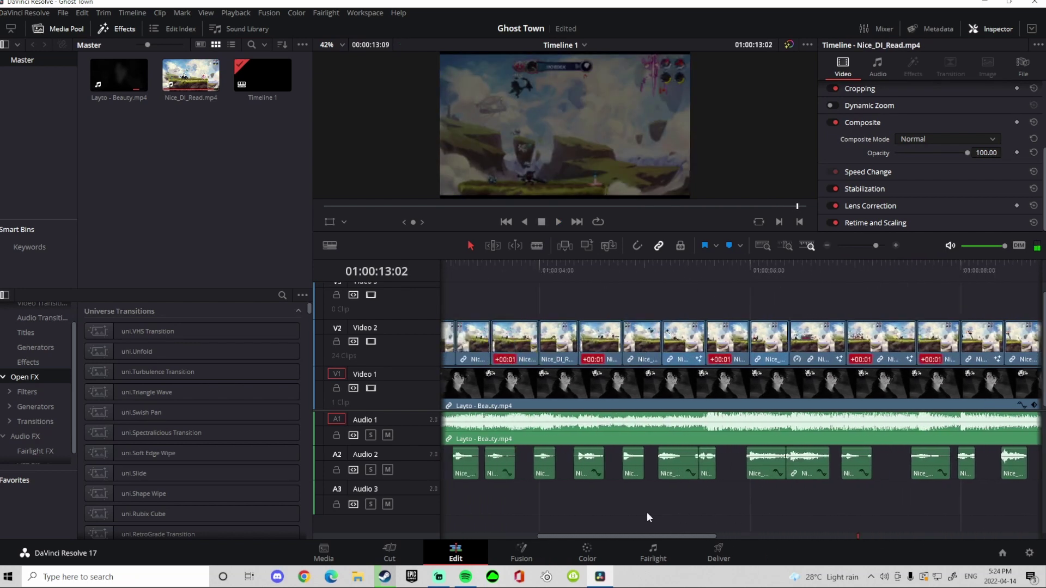
{"action": "left_click_drag", "start_coordinate": [460, 269], "coordinate": [510, 270]}
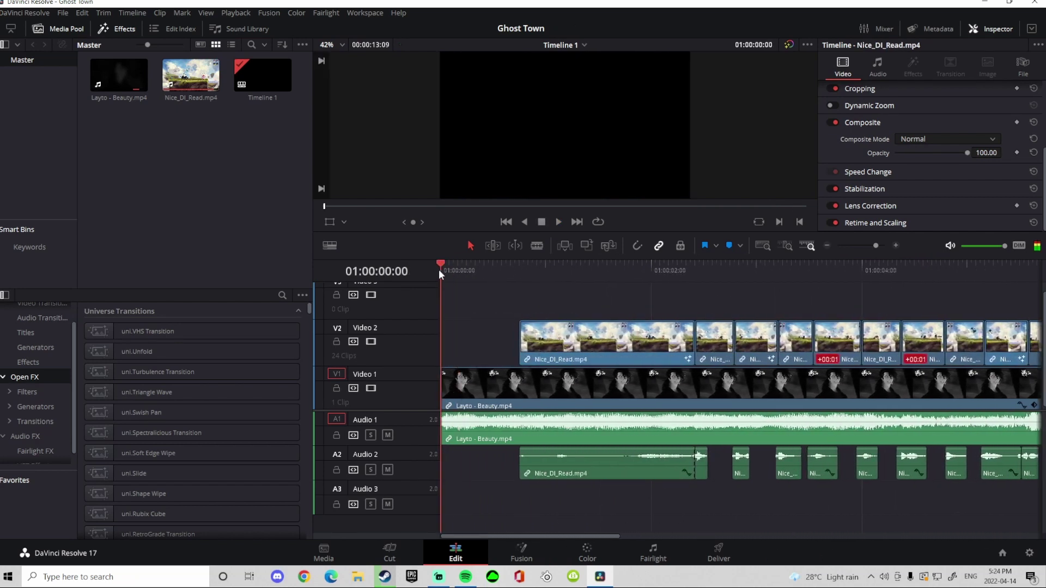
{"action": "key", "text": "space"}
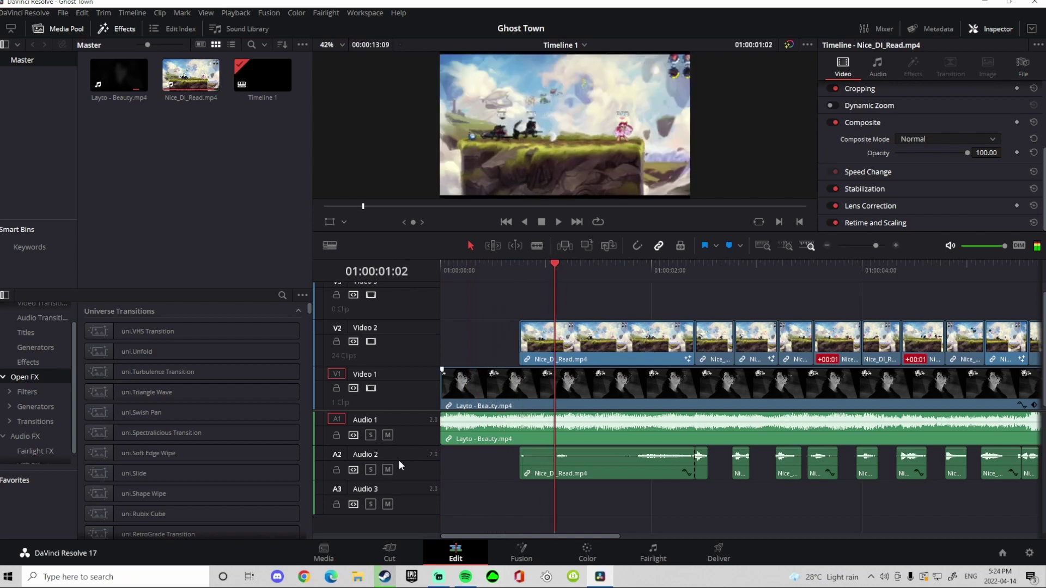
{"action": "left_click", "coordinate": [338, 470]}
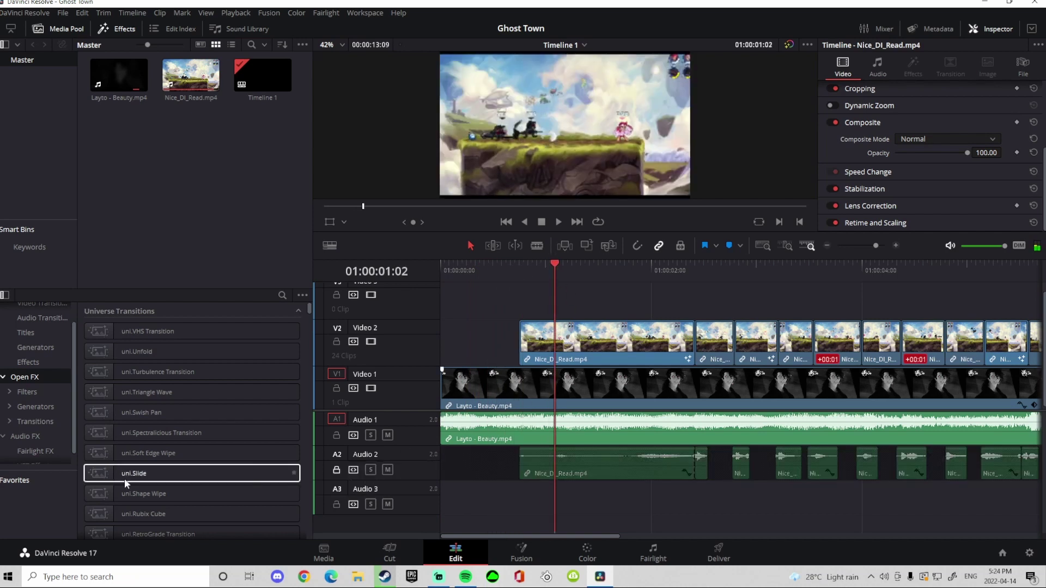
Change the first gameplay clip's speed and move it up onto Video 3
{"action": "right_click", "coordinate": [643, 354]}
{"action": "left_click", "coordinate": [701, 168]}
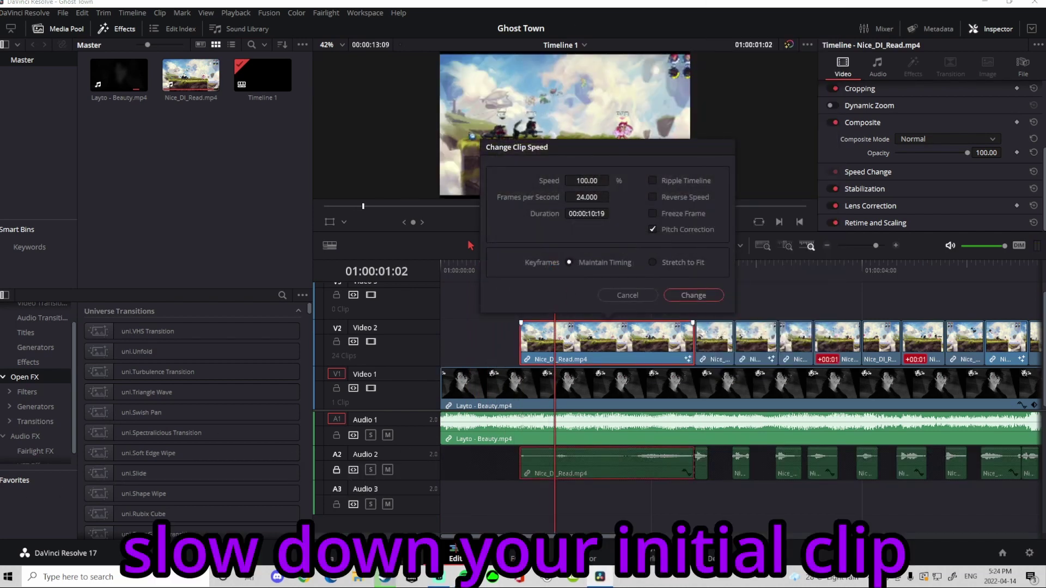
{"action": "left_click", "coordinate": [693, 295]}
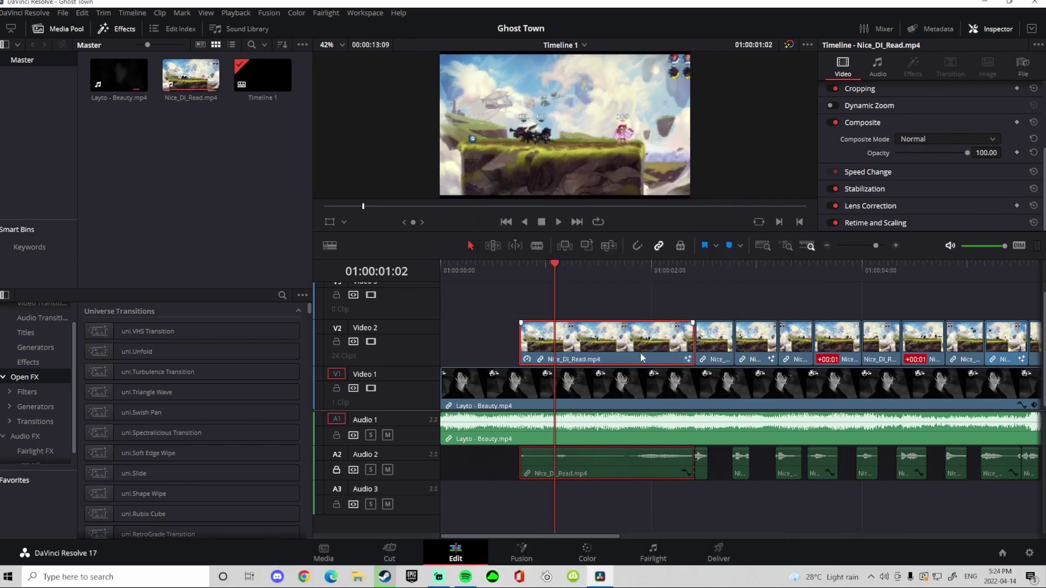
{"action": "mouse_move", "coordinate": [643, 349]}
{"action": "left_mouse_down"}
{"action": "mouse_move", "coordinate": [637, 320]}
{"action": "mouse_move", "coordinate": [645, 327]}
{"action": "left_mouse_up"}
{"action": "left_click_drag", "start_coordinate": [540, 534], "coordinate": [556, 534]}
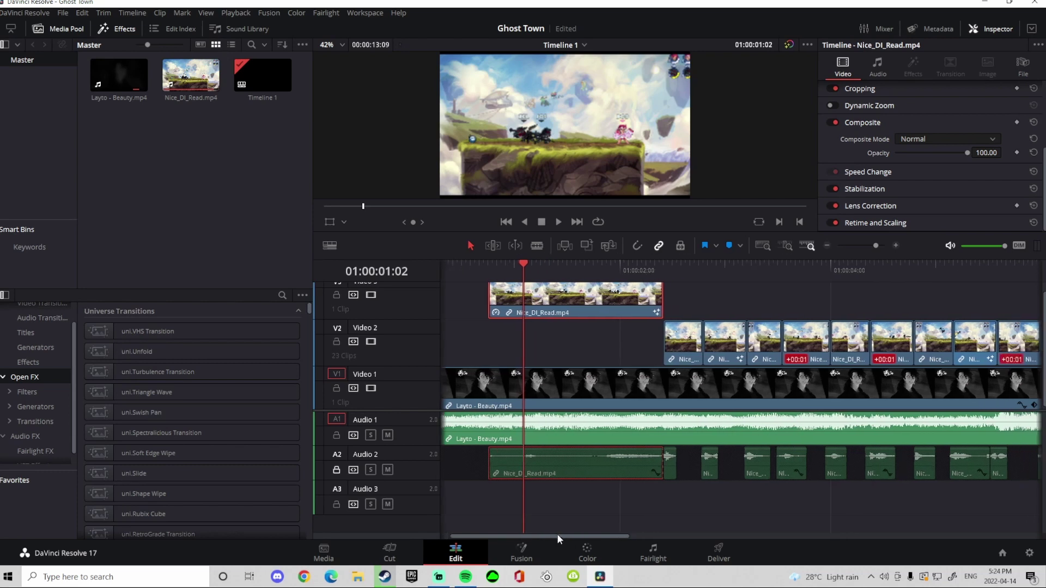
Lengthen and trim the slowed Video 3 clip so it spans from the timeline start to the cut
{"action": "left_click", "coordinate": [827, 246]}
{"action": "left_click", "coordinate": [827, 246]}
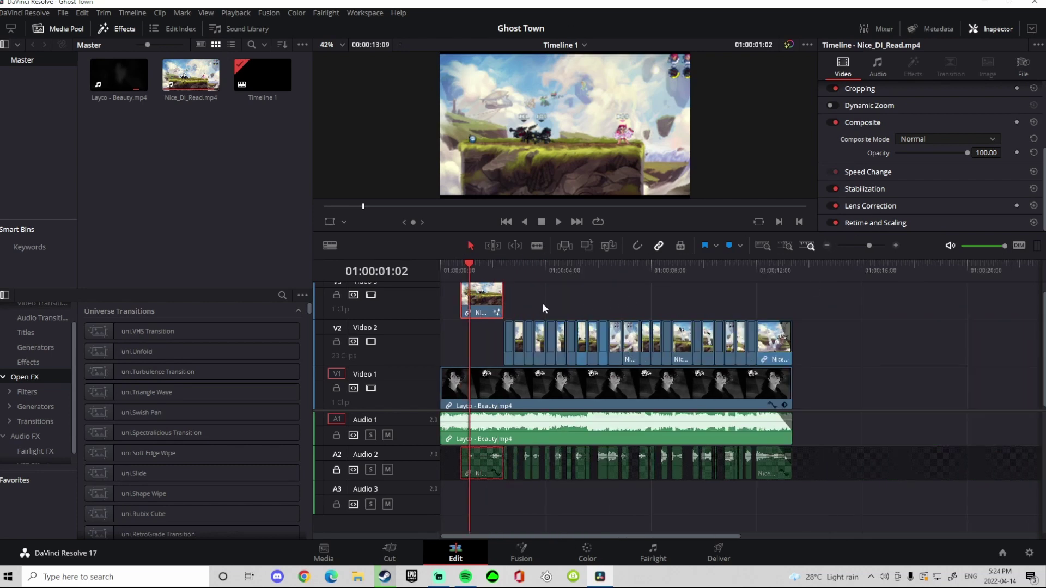
{"action": "left_click_drag", "start_coordinate": [506, 292], "coordinate": [628, 296]}
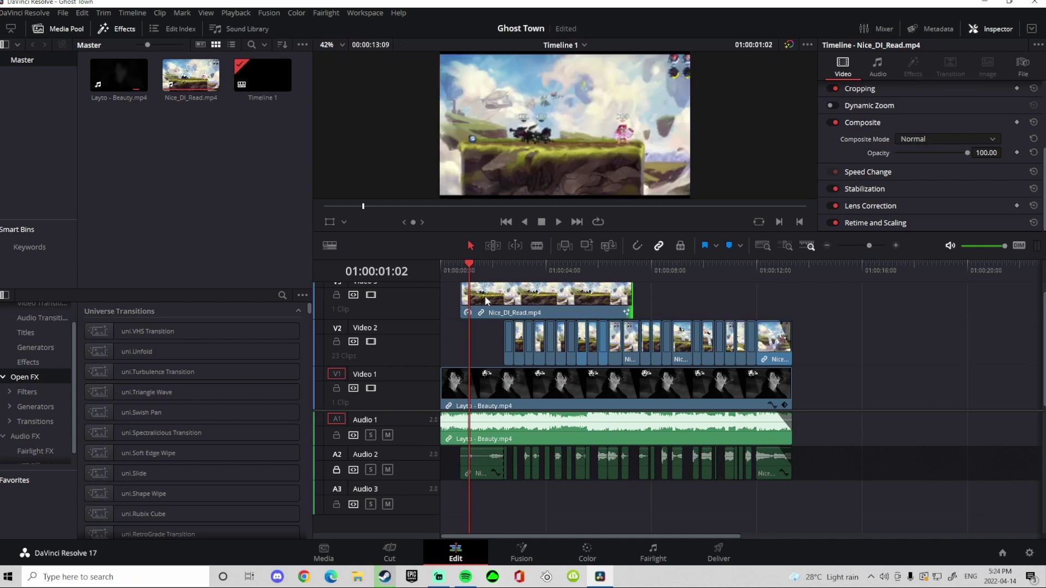
{"action": "left_click_drag", "start_coordinate": [486, 299], "coordinate": [548, 300]}
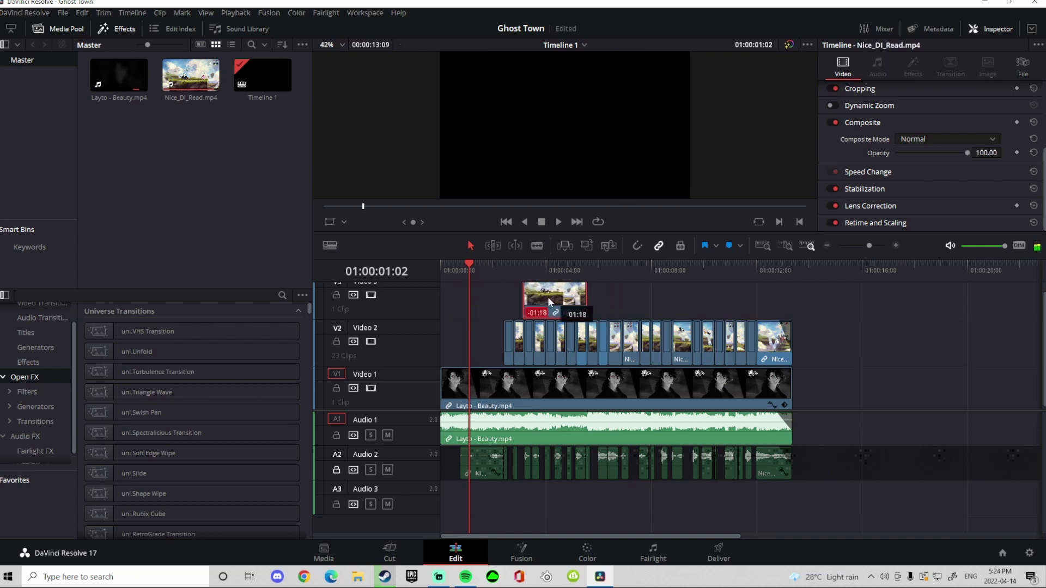
{"action": "mouse_move", "coordinate": [548, 296]}
{"action": "left_mouse_down"}
{"action": "mouse_move", "coordinate": [469, 297]}
{"action": "mouse_move", "coordinate": [570, 278]}
{"action": "mouse_move", "coordinate": [529, 302]}
{"action": "left_mouse_up"}
{"action": "left_click", "coordinate": [895, 245]}
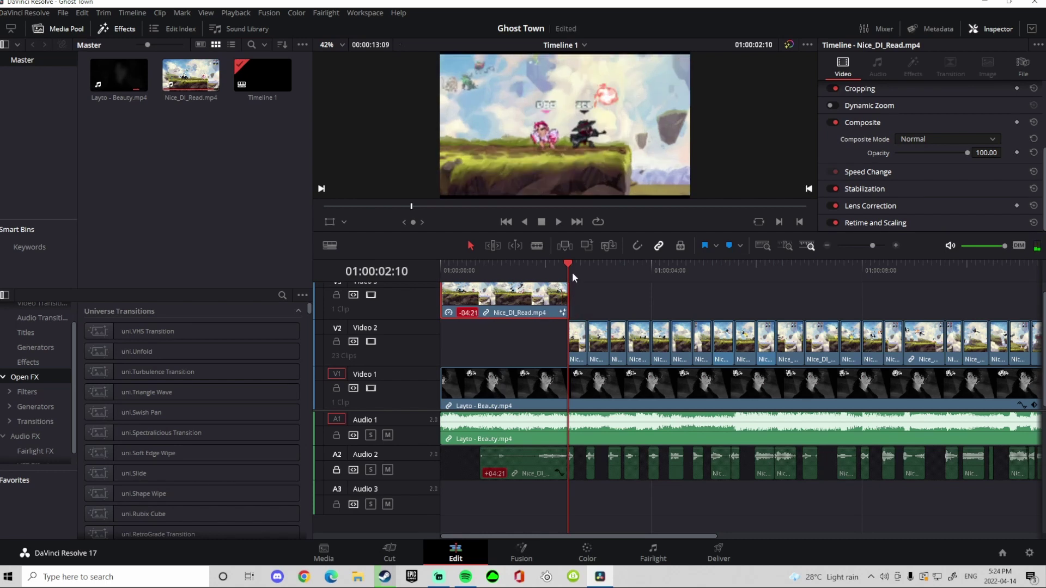
{"action": "left_click_drag", "start_coordinate": [567, 295], "coordinate": [556, 340]}
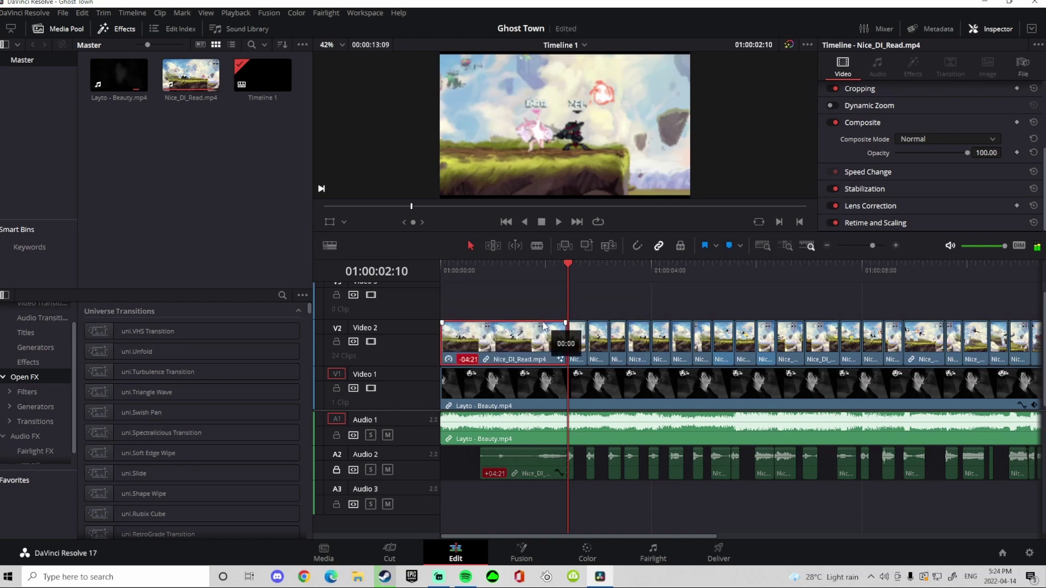
Unlock Audio 2 and add fade-ins to the first gameplay clip and the music clip
{"action": "left_click", "coordinate": [336, 469]}
{"action": "left_click_drag", "start_coordinate": [456, 263], "coordinate": [425, 260]}
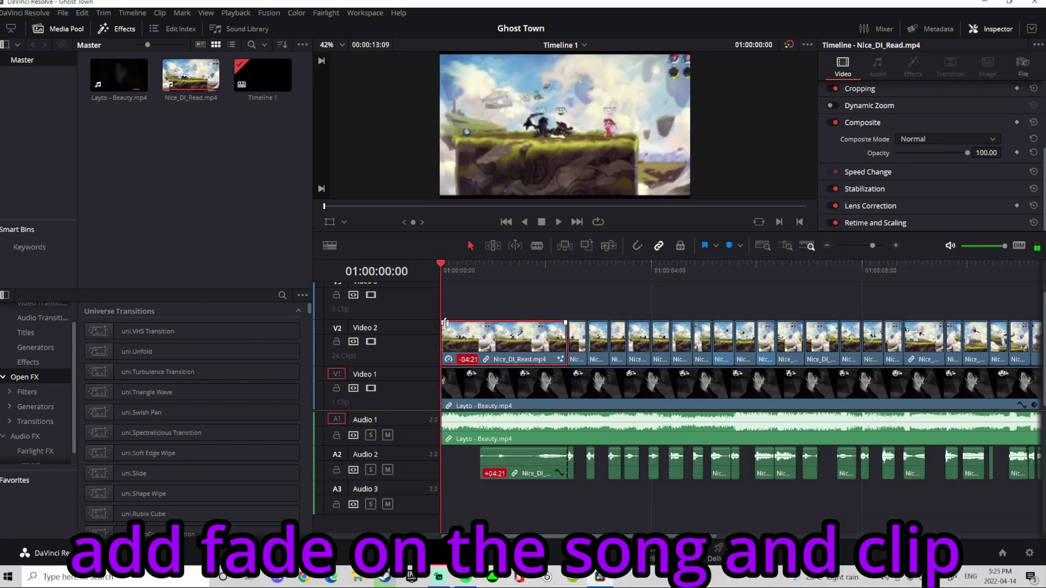
{"action": "left_click_drag", "start_coordinate": [442, 323], "coordinate": [512, 323]}
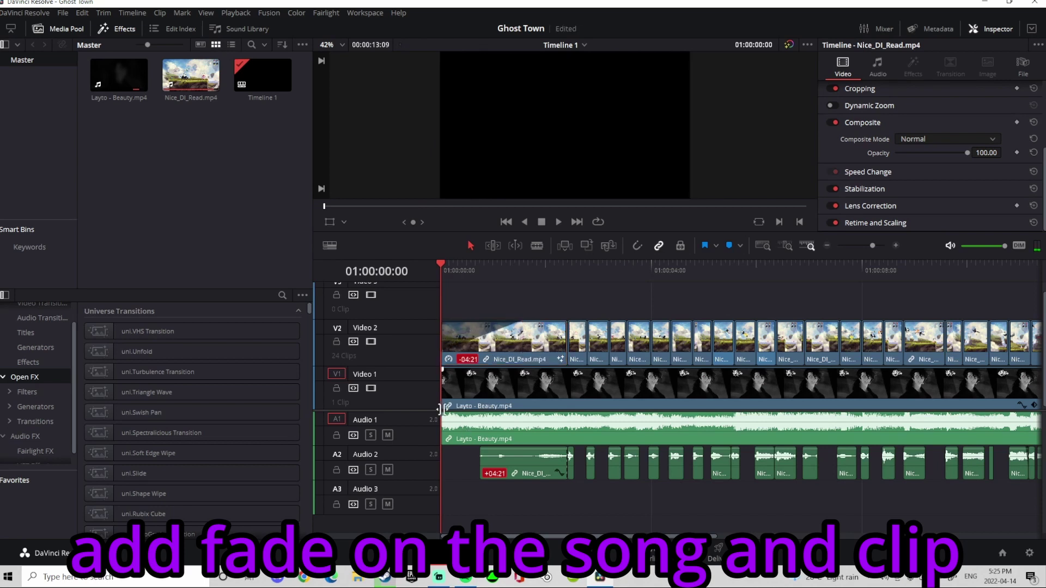
{"action": "left_click_drag", "start_coordinate": [443, 413], "coordinate": [469, 414]}
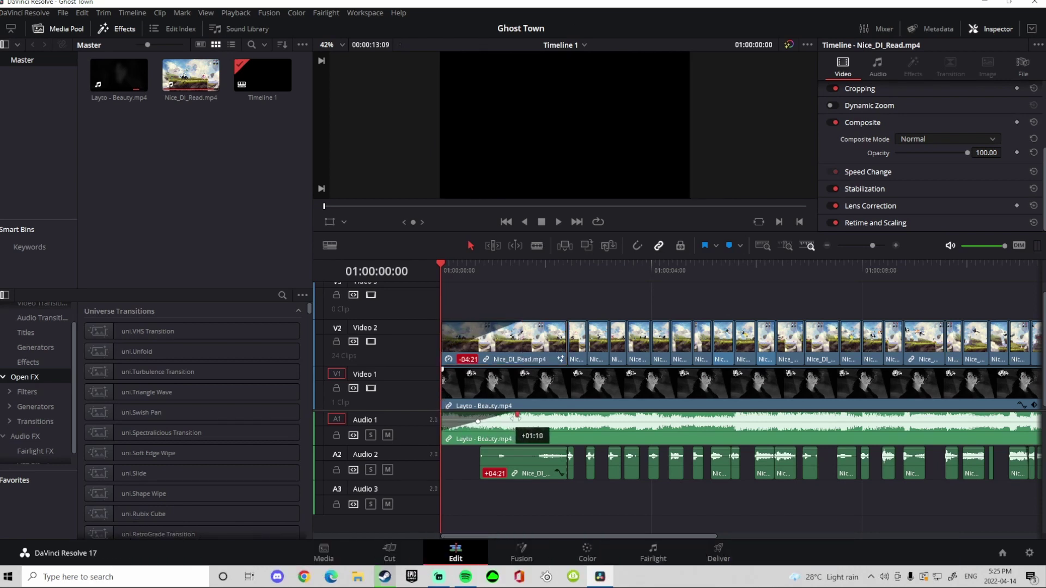
On the Cut page, move the gameplay clips up to track 3 and paste a copy onto track 2 from the start
{"action": "left_click", "coordinate": [403, 551]}
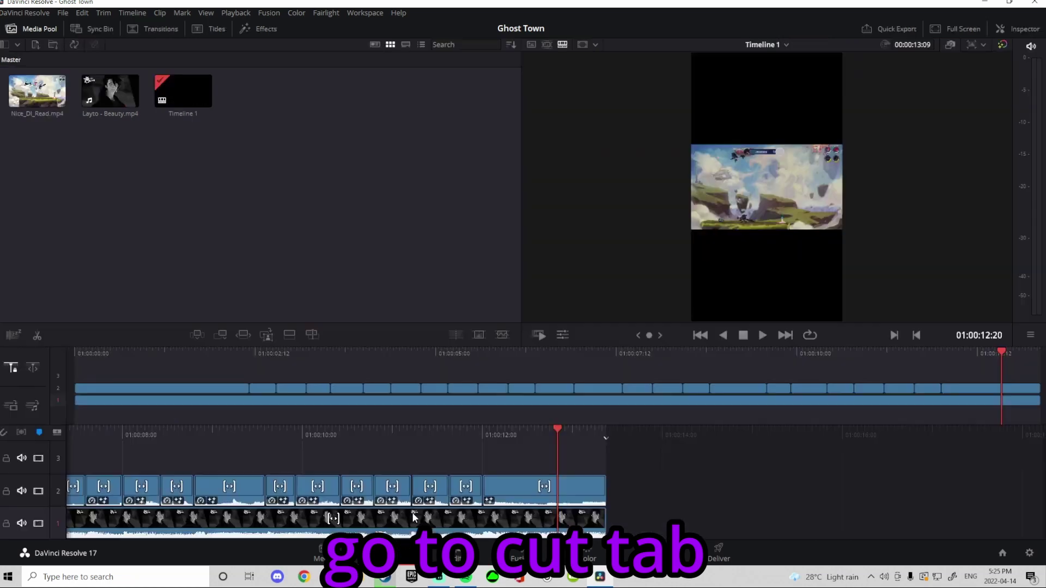
{"action": "key", "text": "j"}
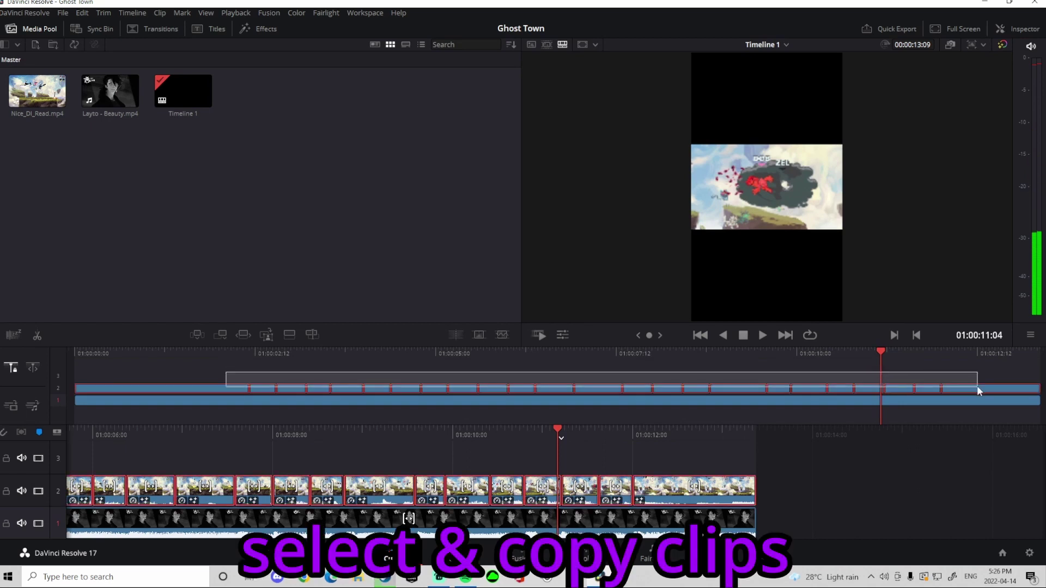
{"action": "left_click_drag", "start_coordinate": [272, 377], "coordinate": [976, 385]}
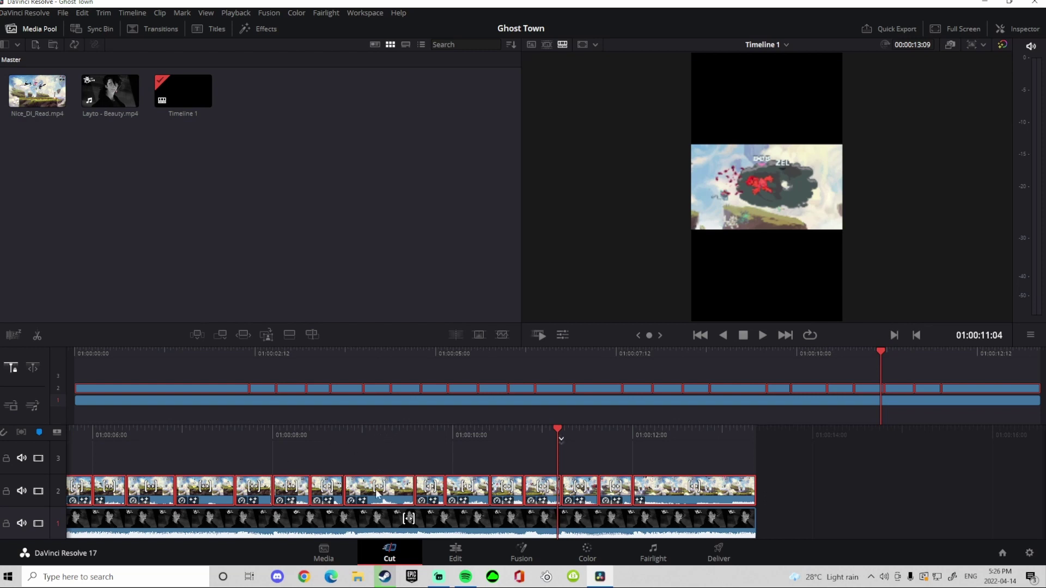
{"action": "left_click_drag", "start_coordinate": [361, 494], "coordinate": [360, 477]}
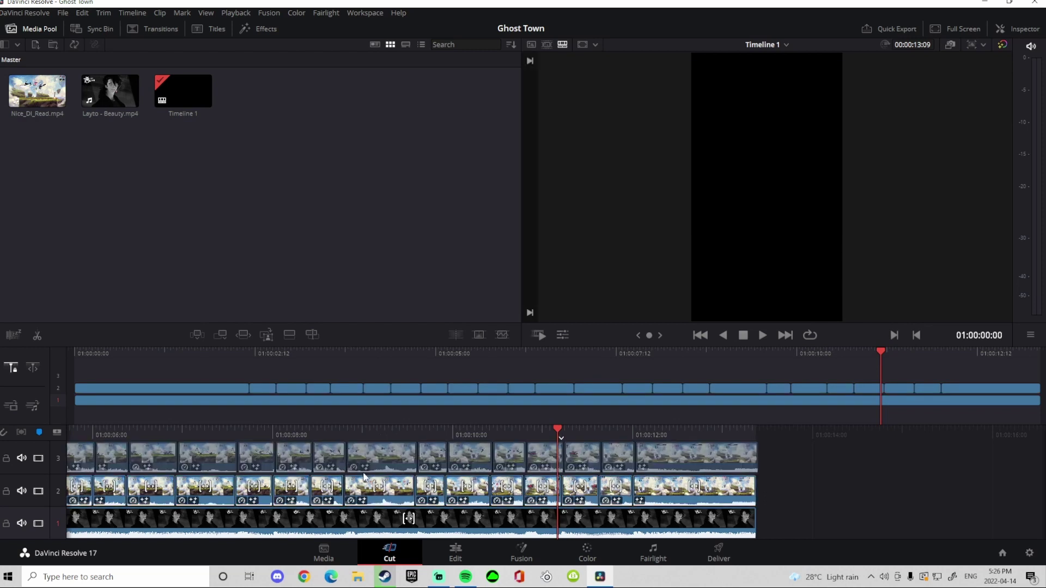
{"action": "left_click", "coordinate": [76, 354]}
{"action": "key", "text": "ctrl+v"}
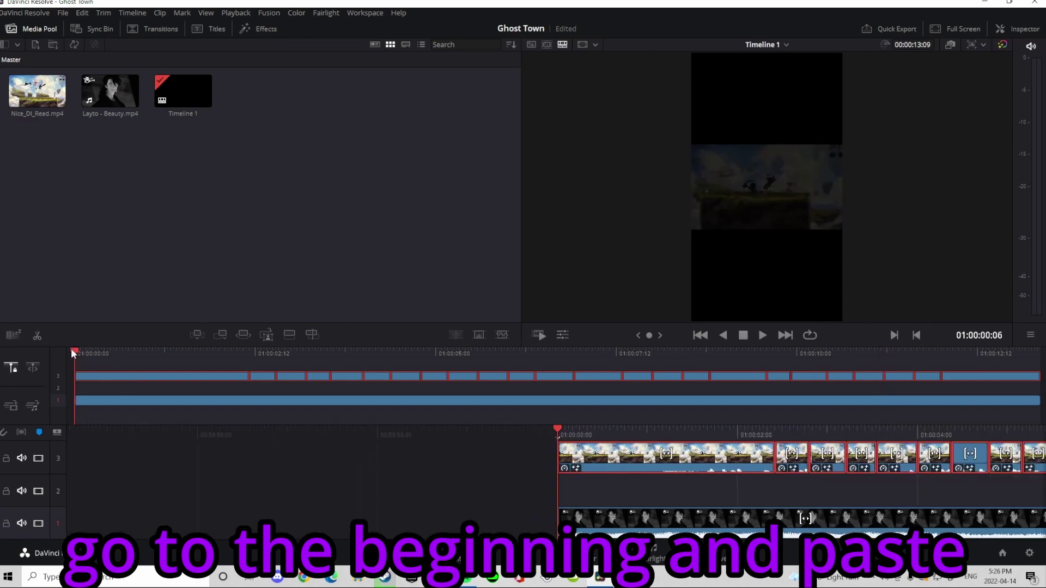
{"action": "left_click", "coordinate": [579, 494]}
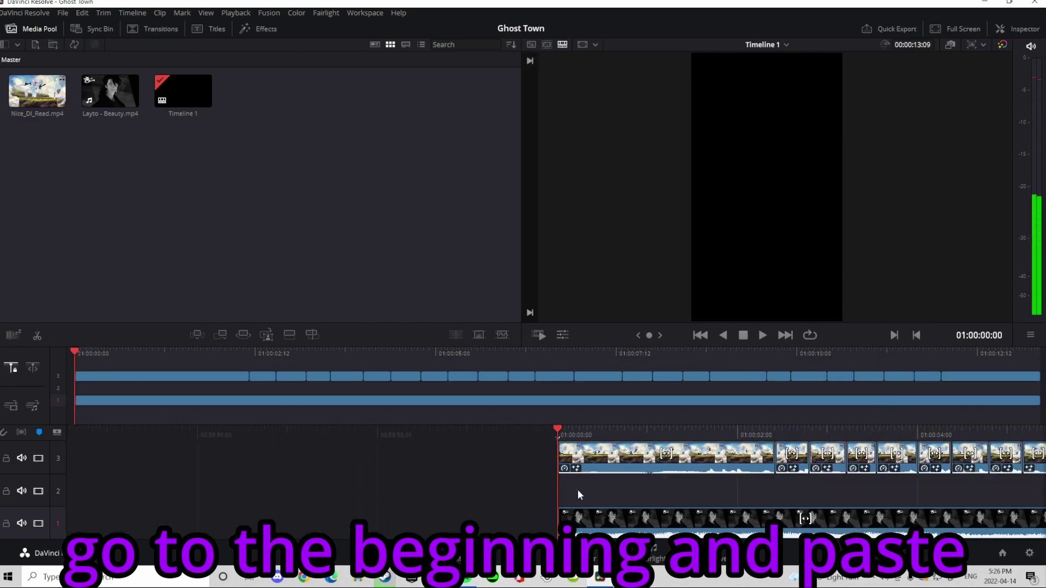
{"action": "key", "text": "ctrl+v"}
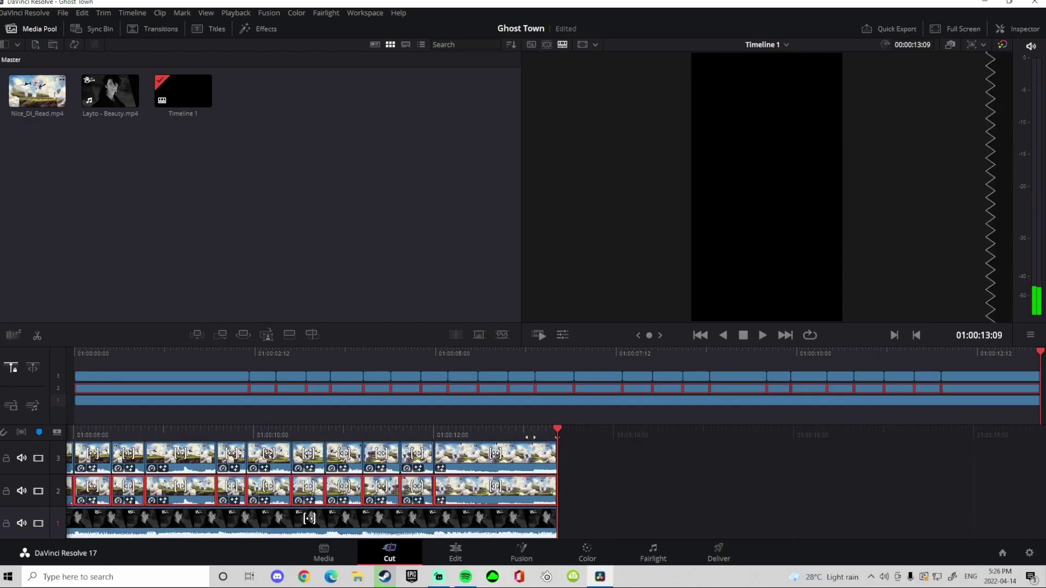
{"action": "left_click_drag", "start_coordinate": [506, 427], "coordinate": [539, 426]}
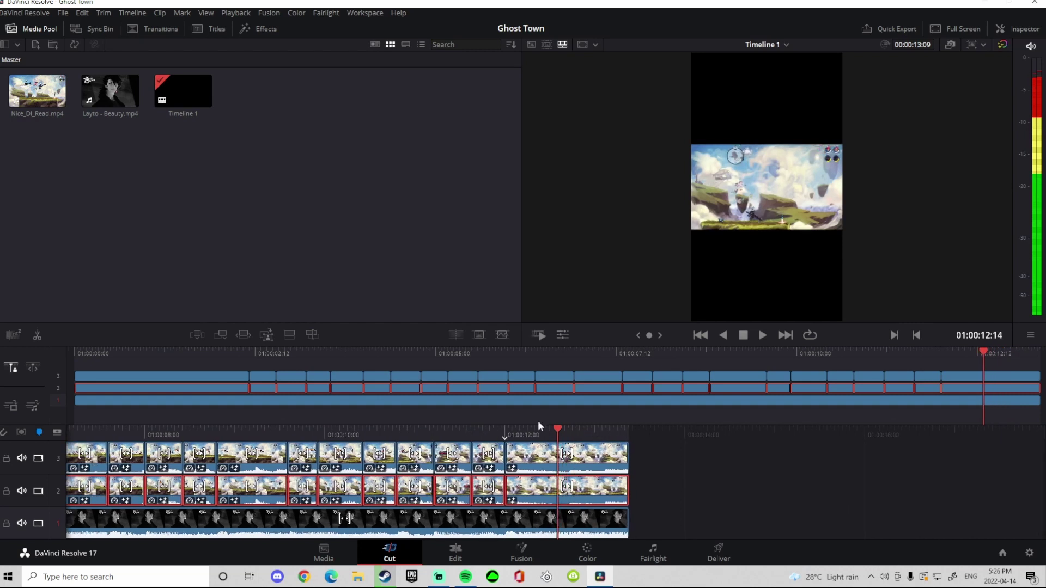
Add a new video track and shift the track 3 clips up onto Video 4
{"action": "right_click", "coordinate": [46, 454]}
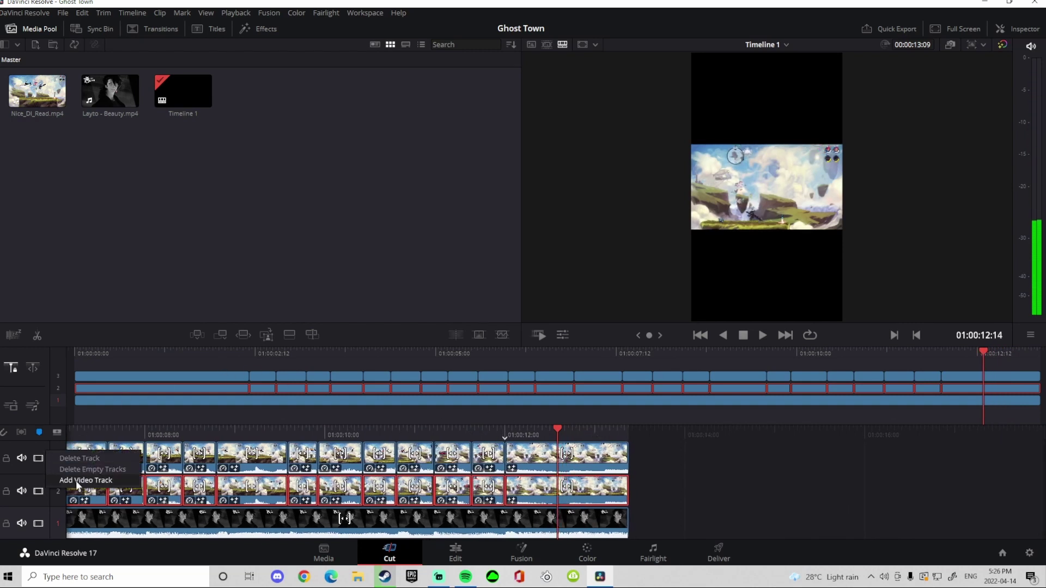
{"action": "left_click", "coordinate": [76, 482]}
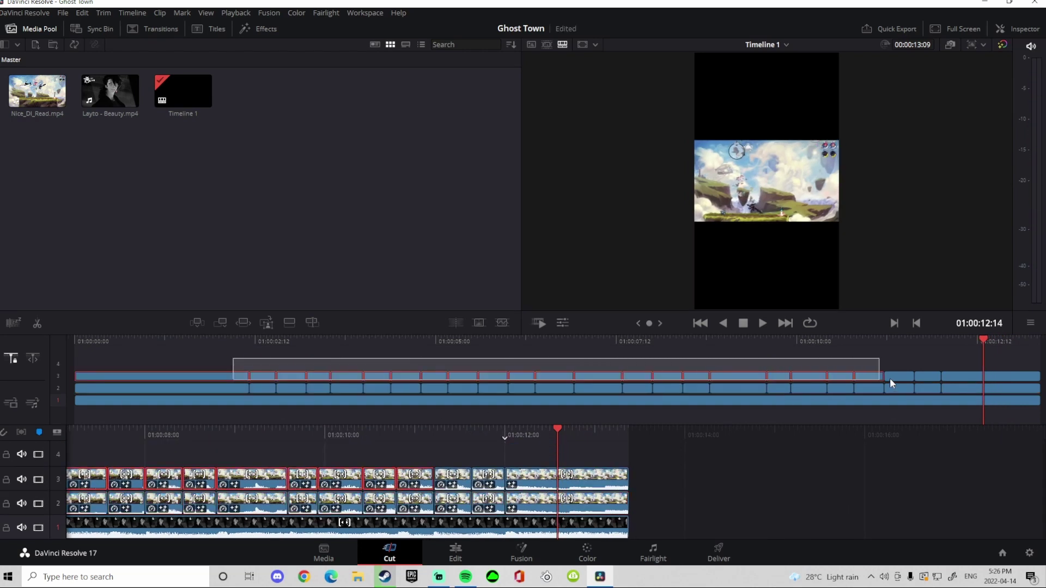
{"action": "left_click_drag", "start_coordinate": [555, 378], "coordinate": [975, 375]}
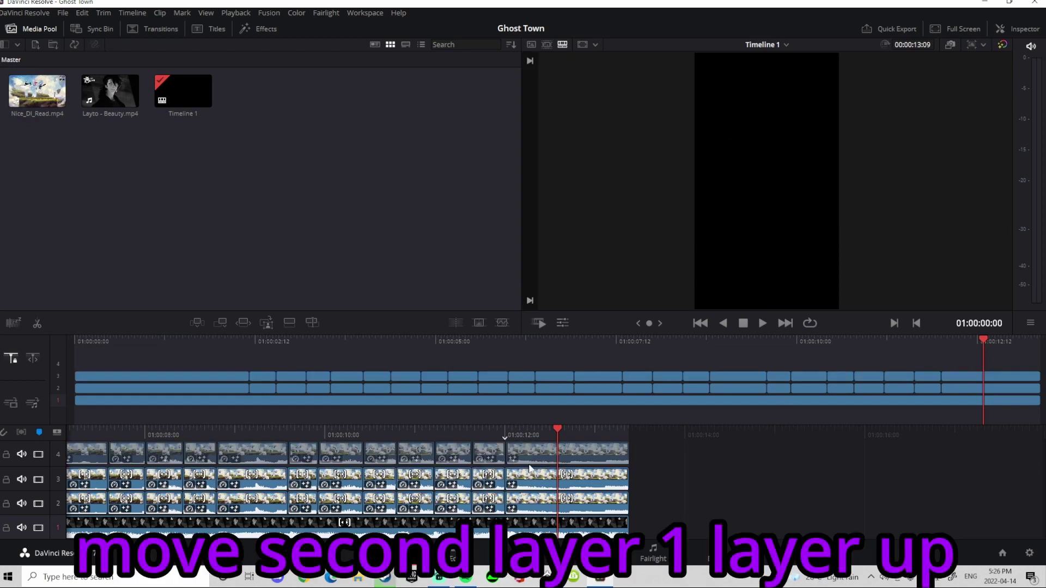
{"action": "key", "text": "alt+Up"}
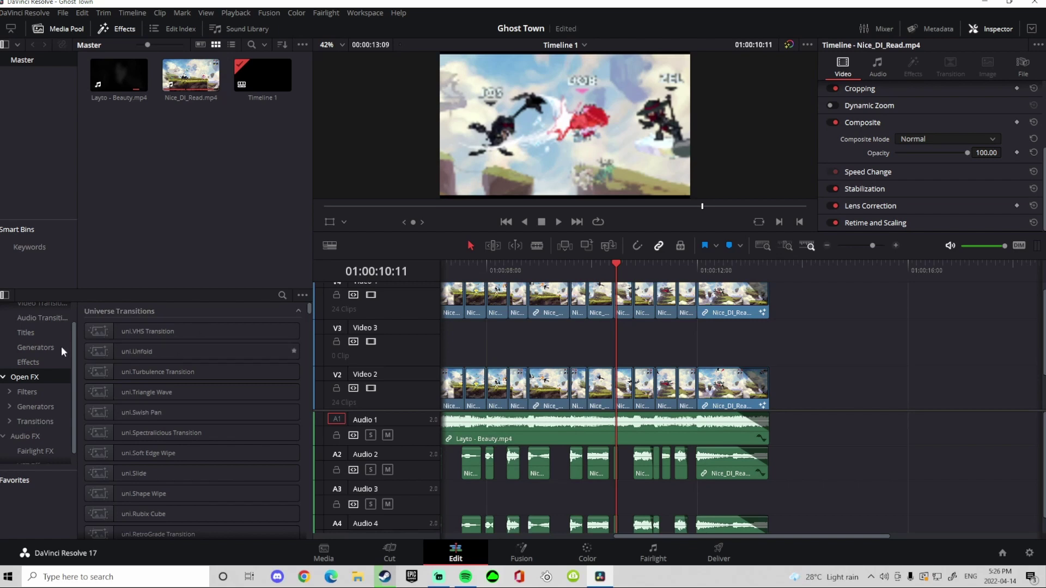
Place an Adjustment Clip on Video 3 and stretch it across the whole edit
{"action": "scroll", "coordinate": [55, 326], "scroll_direction": "up", "scroll_amount": 1}
{"action": "left_click", "coordinate": [40, 312]}
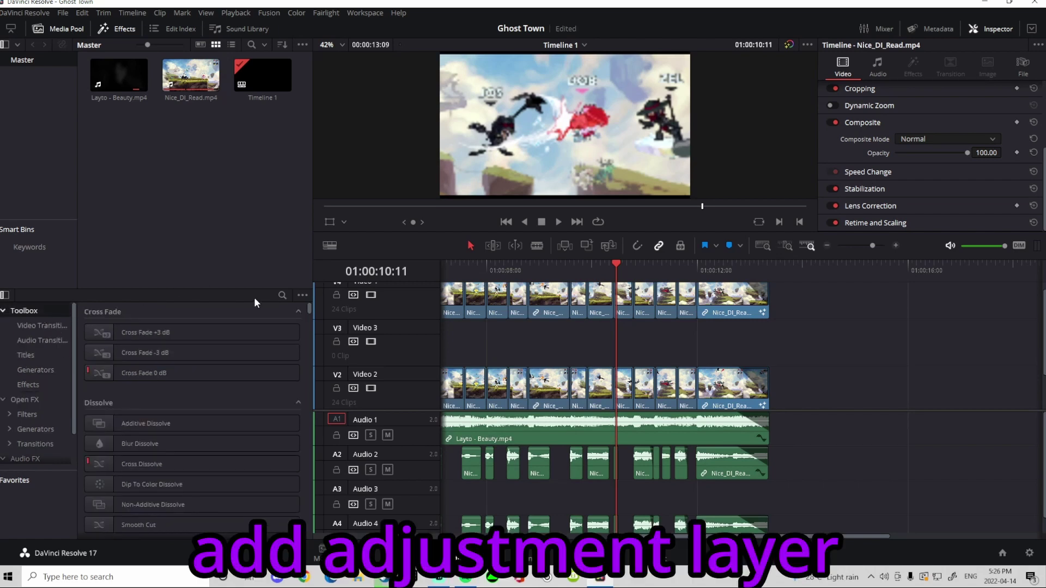
{"action": "left_click", "coordinate": [283, 295]}
{"action": "type", "text": "adj"}
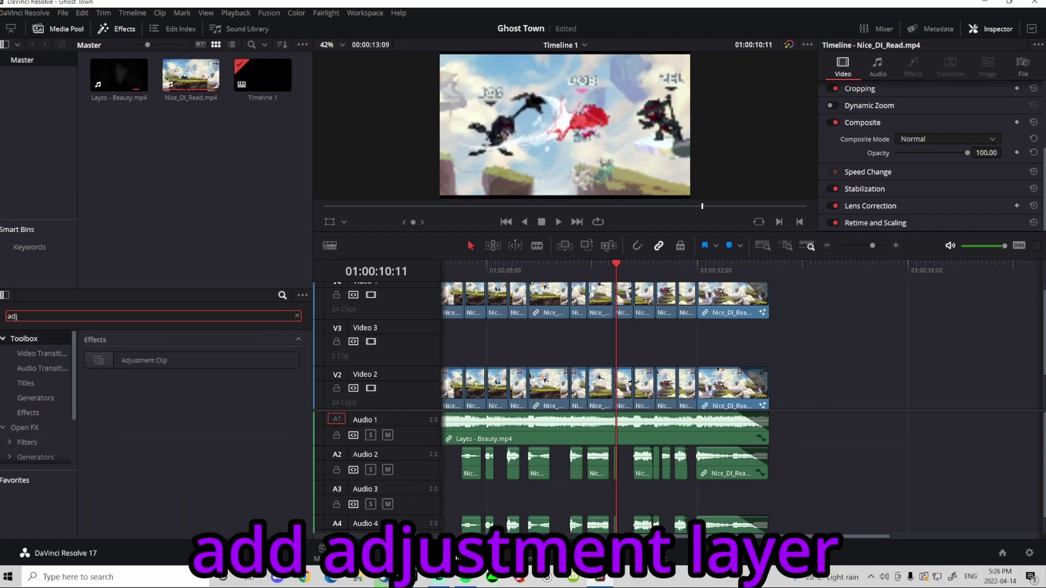
{"action": "left_click_drag", "start_coordinate": [751, 535], "coordinate": [644, 529]}
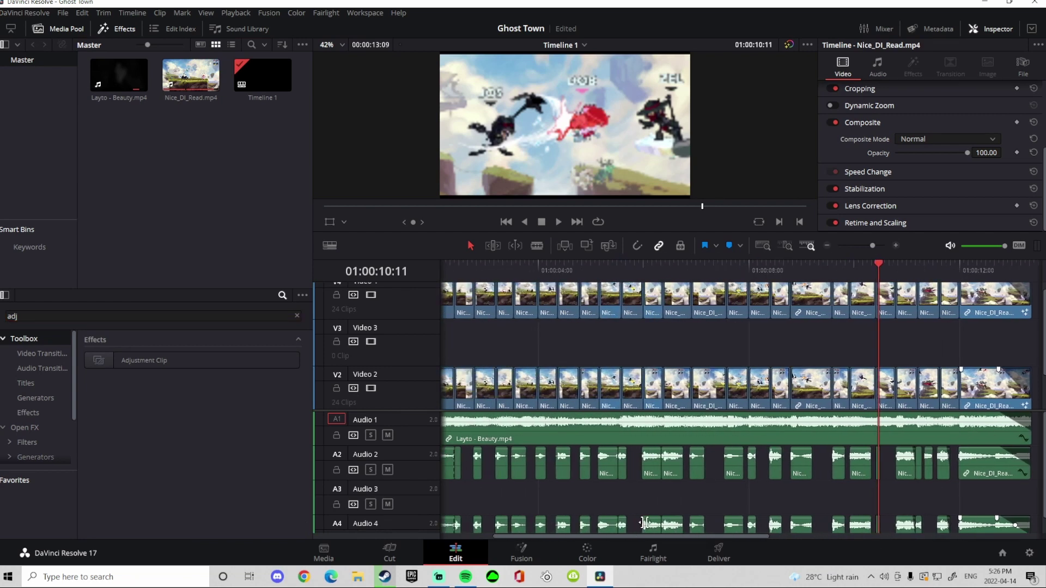
{"action": "left_click", "coordinate": [827, 246]}
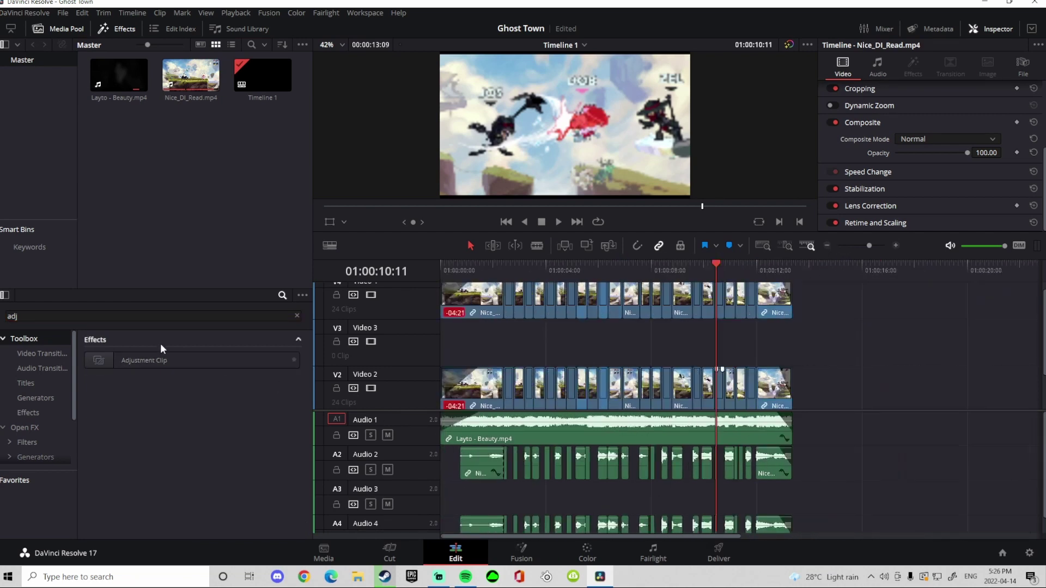
{"action": "left_click_drag", "start_coordinate": [161, 360], "coordinate": [439, 343]}
{"action": "left_click_drag", "start_coordinate": [568, 342], "coordinate": [789, 345]}
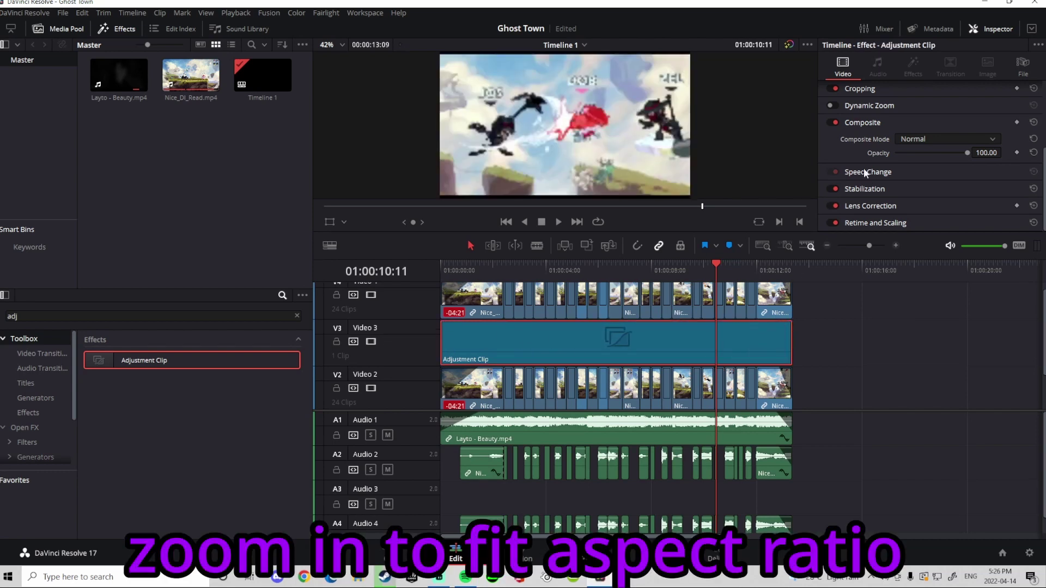
Set the adjustment clip's Inspector Zoom to 3.16 to fill the vertical frame
{"action": "scroll", "coordinate": [875, 120], "scroll_direction": "up", "scroll_amount": 3}
{"action": "scroll", "coordinate": [626, 117], "scroll_direction": "down", "scroll_amount": 5}
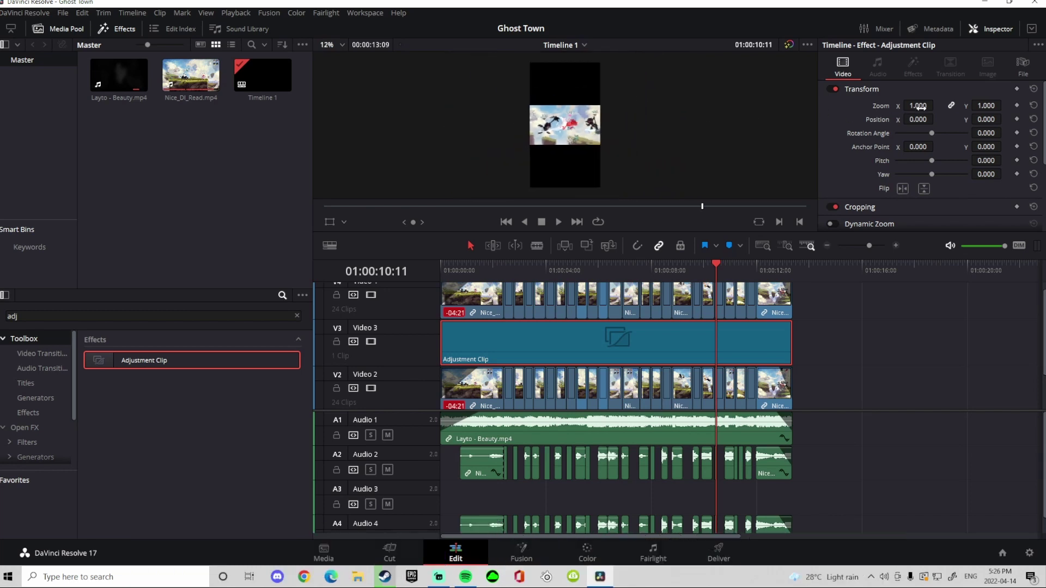
{"action": "mouse_move", "coordinate": [917, 106]}
{"action": "left_mouse_down"}
{"action": "mouse_move", "coordinate": [958, 106]}
{"action": "mouse_move", "coordinate": [936, 106]}
{"action": "left_mouse_up"}
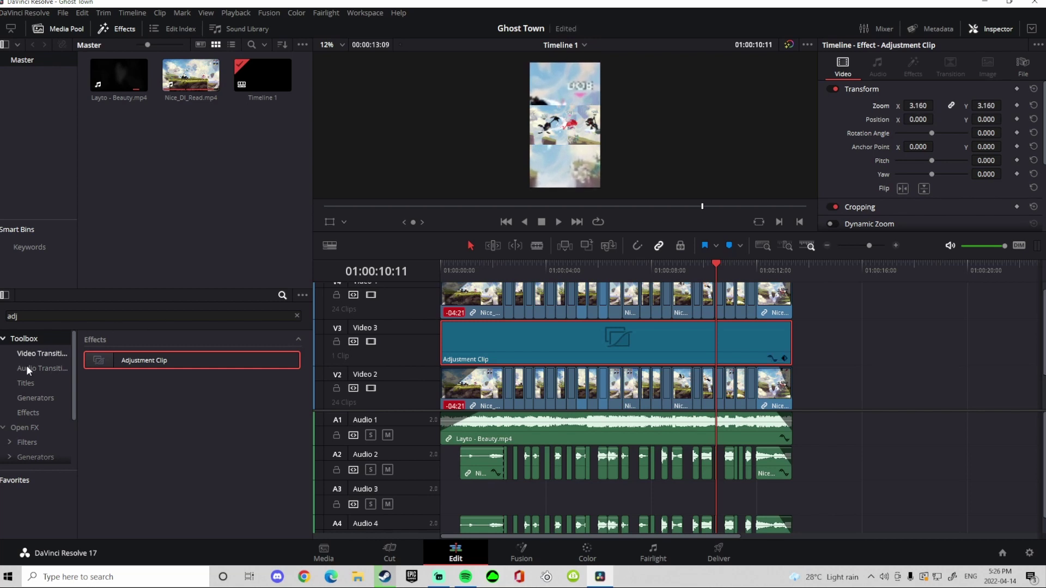
Apply Gaussian Blur to the adjustment clip with strength about 0.449
{"action": "left_click", "coordinate": [24, 427]}
{"action": "left_click", "coordinate": [58, 316]}
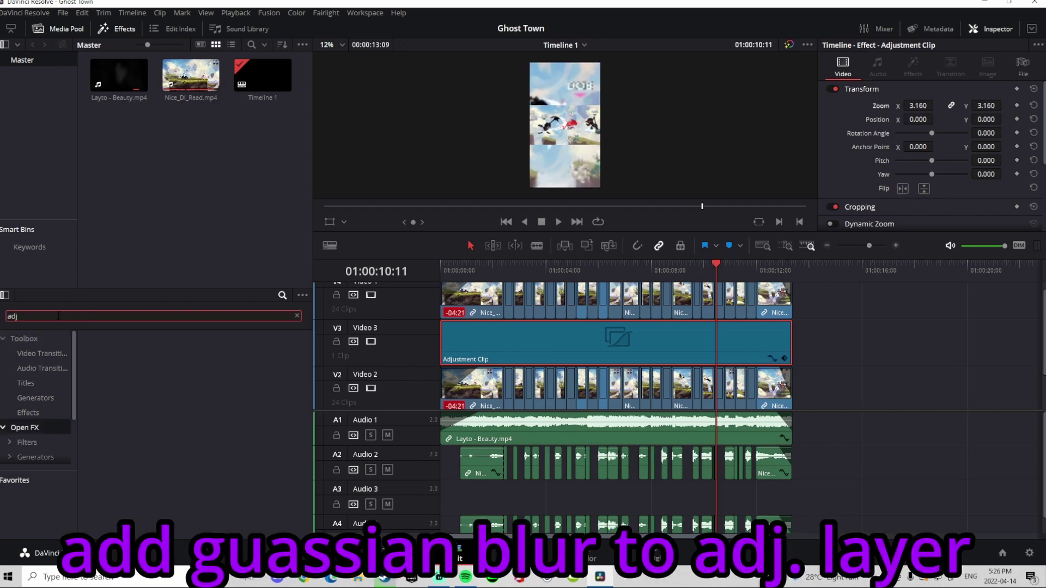
{"action": "key", "text": "BackSpace"}
{"action": "key", "text": "BackSpace"}
{"action": "key", "text": "BackSpace"}
{"action": "type", "text": "gaus"}
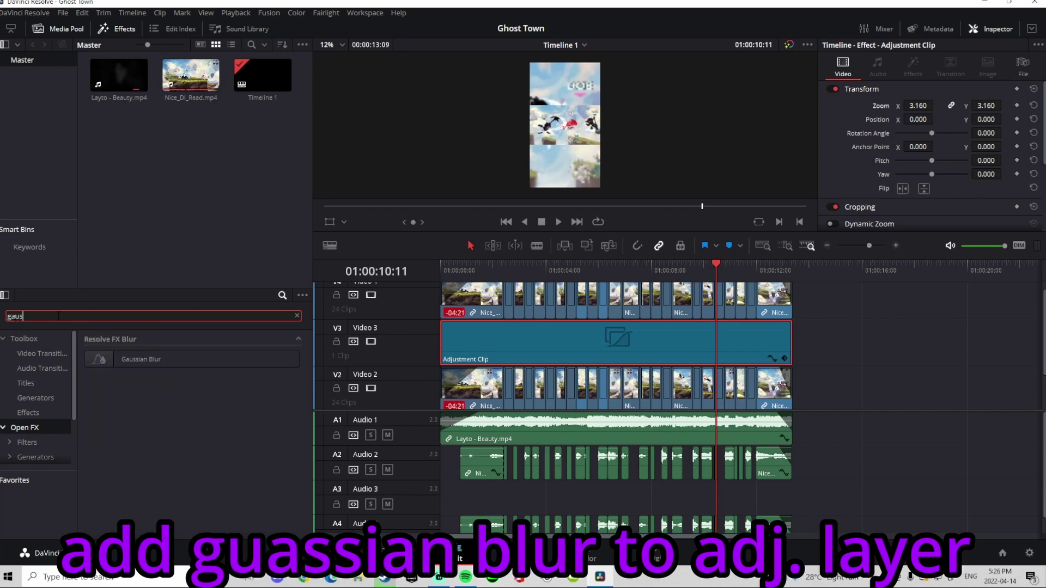
{"action": "left_click_drag", "start_coordinate": [141, 359], "coordinate": [564, 338]}
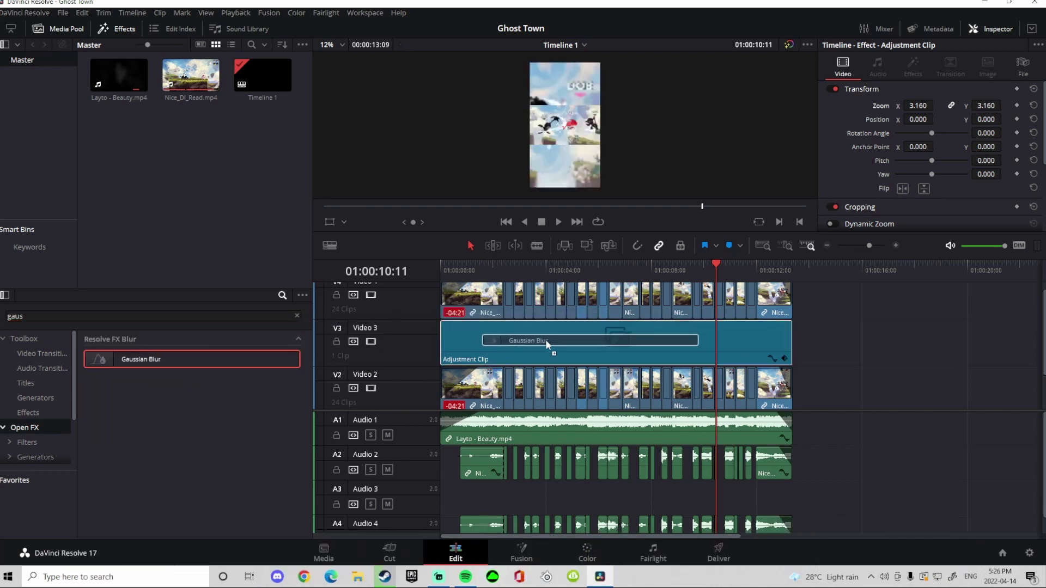
{"action": "left_click", "coordinate": [904, 74]}
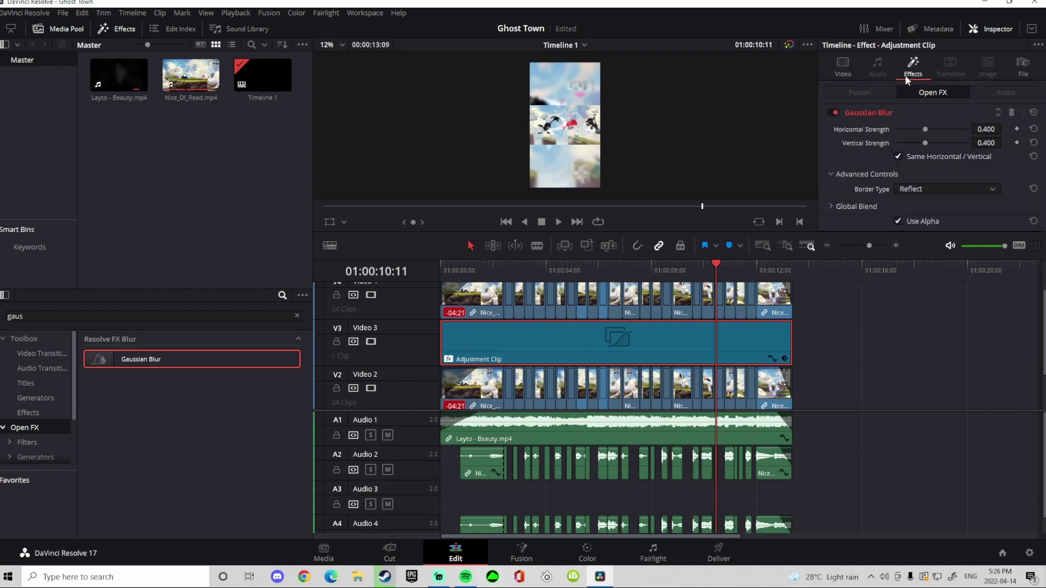
{"action": "left_click_drag", "start_coordinate": [920, 126], "coordinate": [926, 129]}
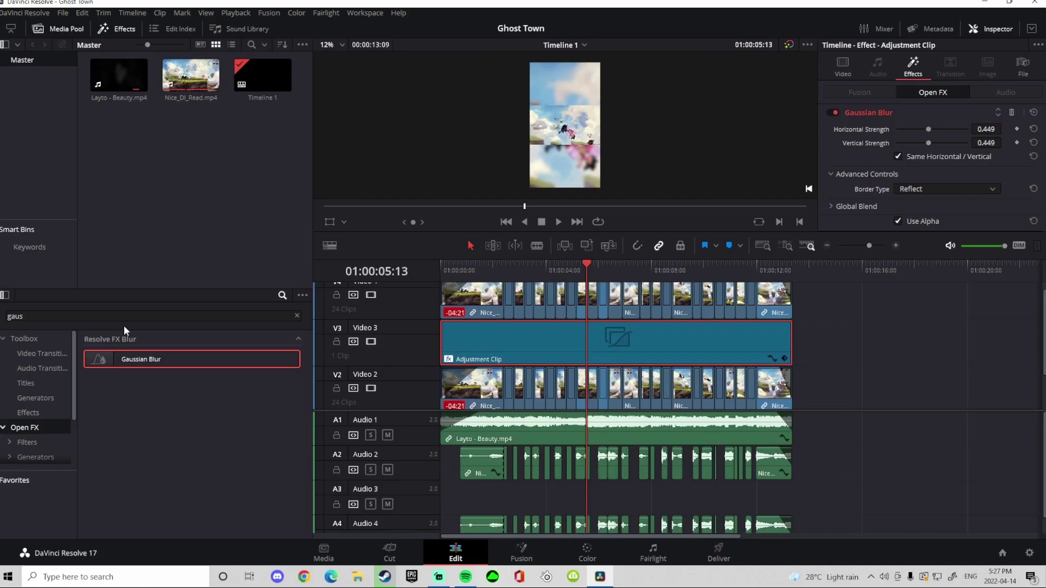
Add a Video 5 track and lay a second full-length Adjustment Clip on it
{"action": "left_click", "coordinate": [118, 316]}
{"action": "type", "text": "ad"}
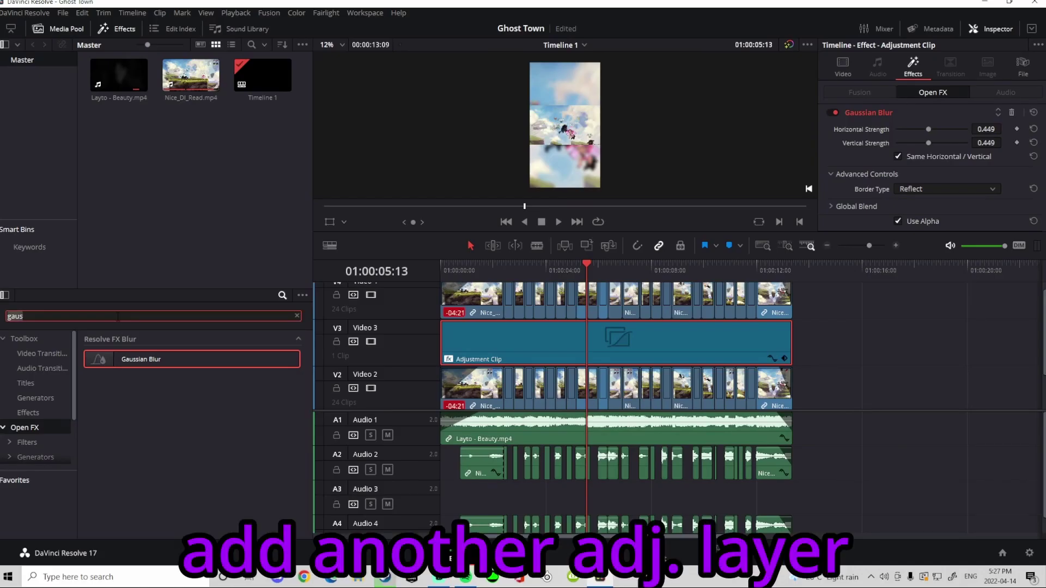
{"action": "type", "text": "j"}
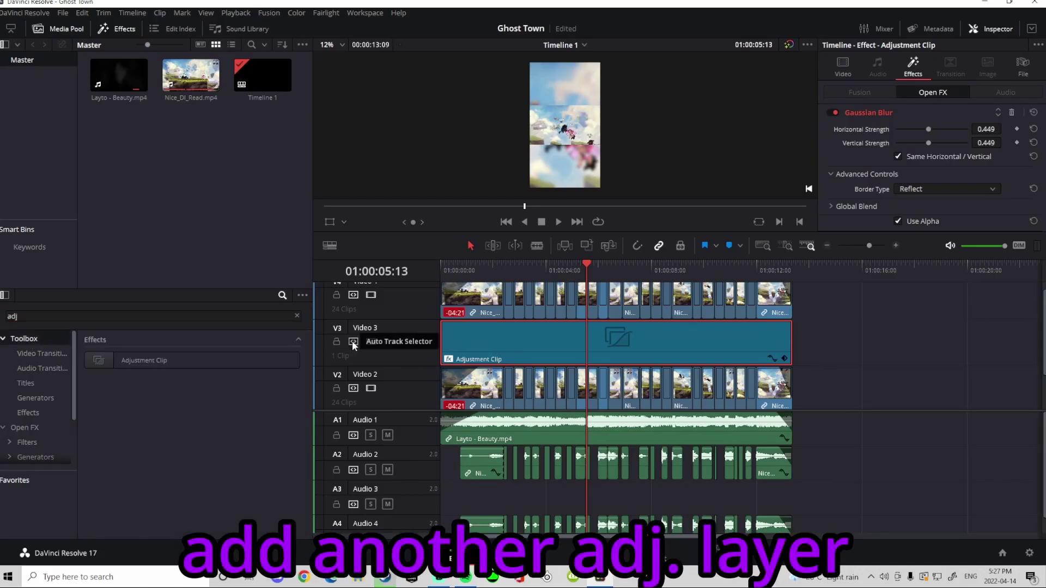
{"action": "scroll", "coordinate": [384, 323], "scroll_direction": "up", "scroll_amount": 1}
{"action": "right_click", "coordinate": [397, 302]}
{"action": "left_click", "coordinate": [413, 311]}
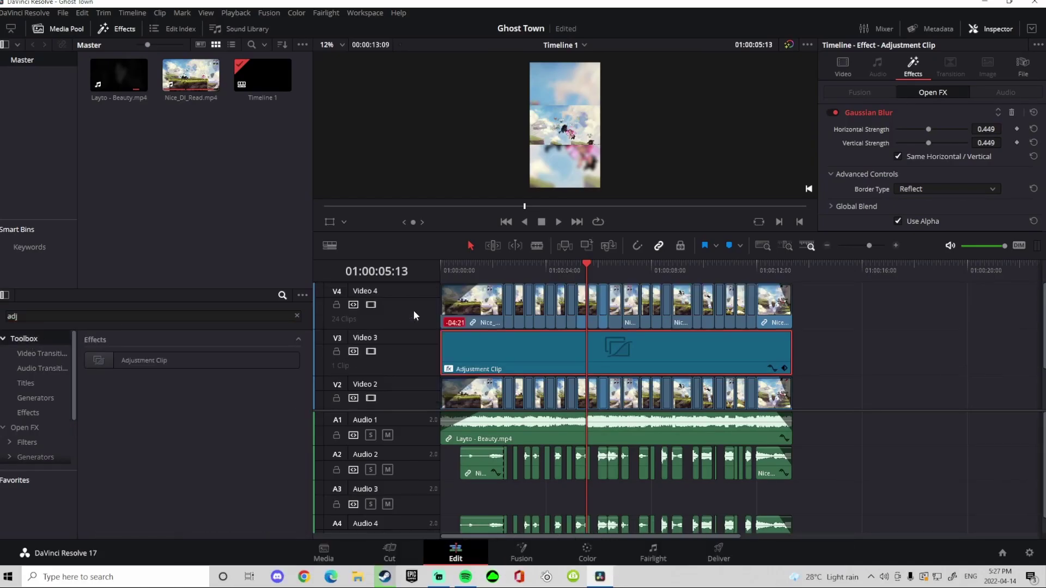
{"action": "left_click_drag", "start_coordinate": [133, 360], "coordinate": [446, 297]}
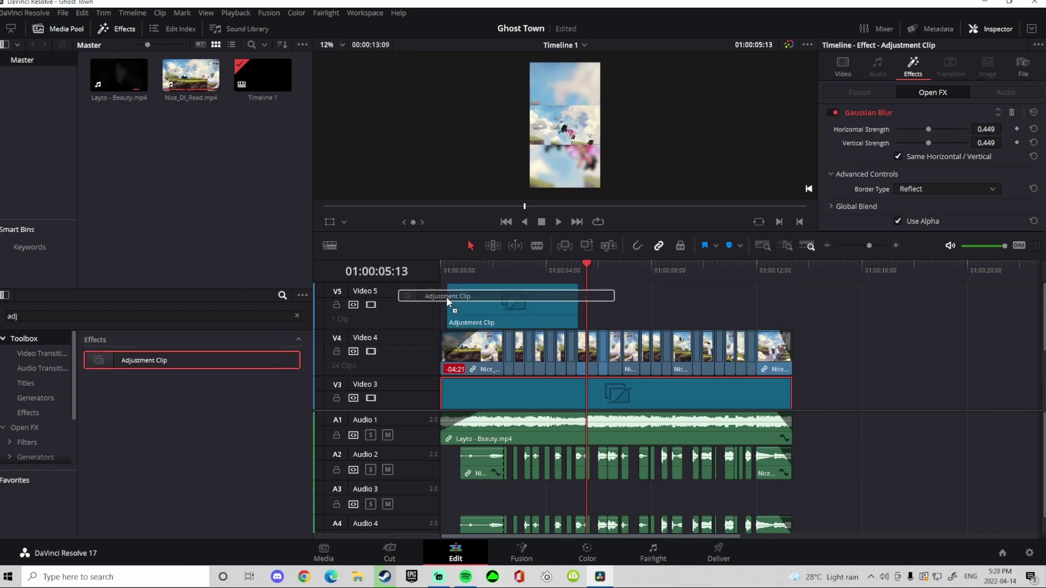
{"action": "left_click_drag", "start_coordinate": [570, 305], "coordinate": [790, 309]}
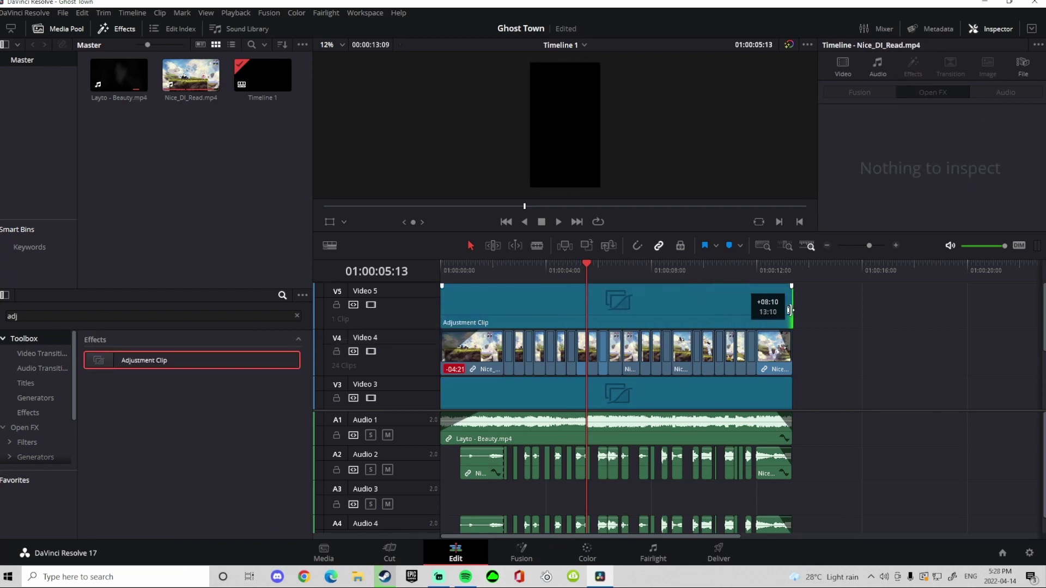
{"action": "left_click", "coordinate": [695, 314]}
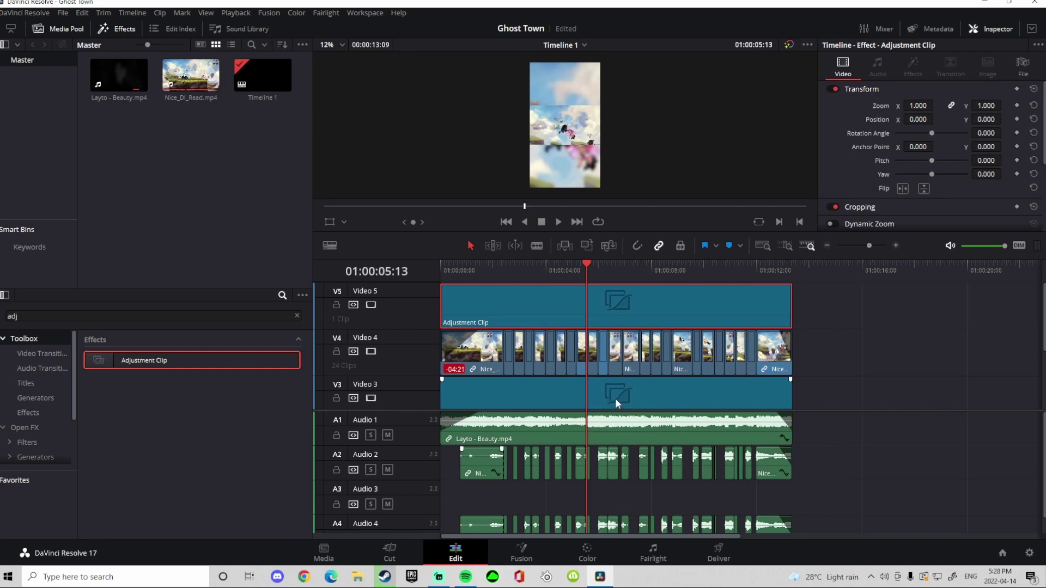
Find the frame just before the first hit at 01:00:04:00 and open the Color page
{"action": "left_click_drag", "start_coordinate": [586, 267], "coordinate": [485, 273]}
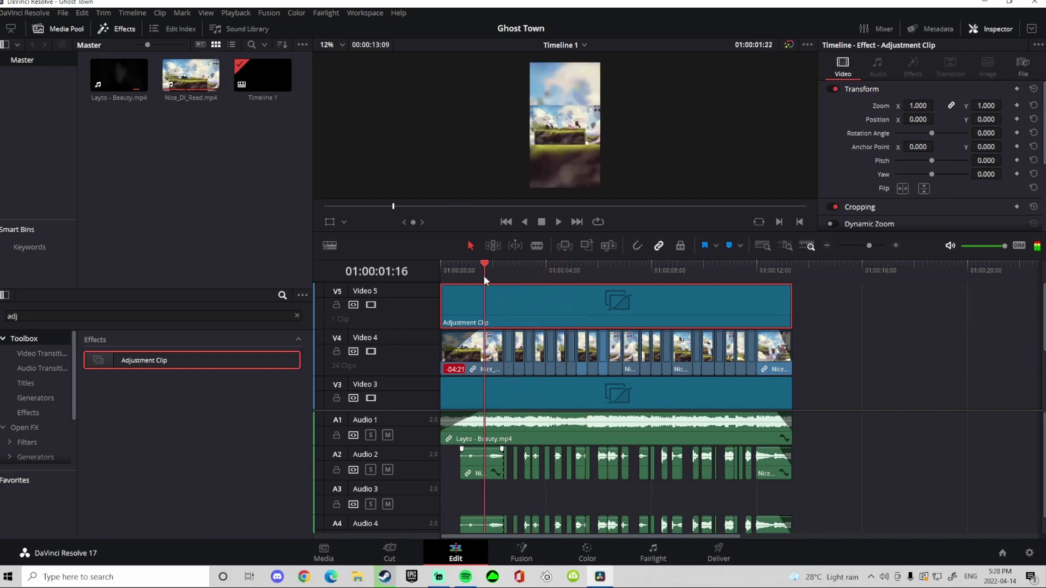
{"action": "left_click", "coordinate": [896, 245]}
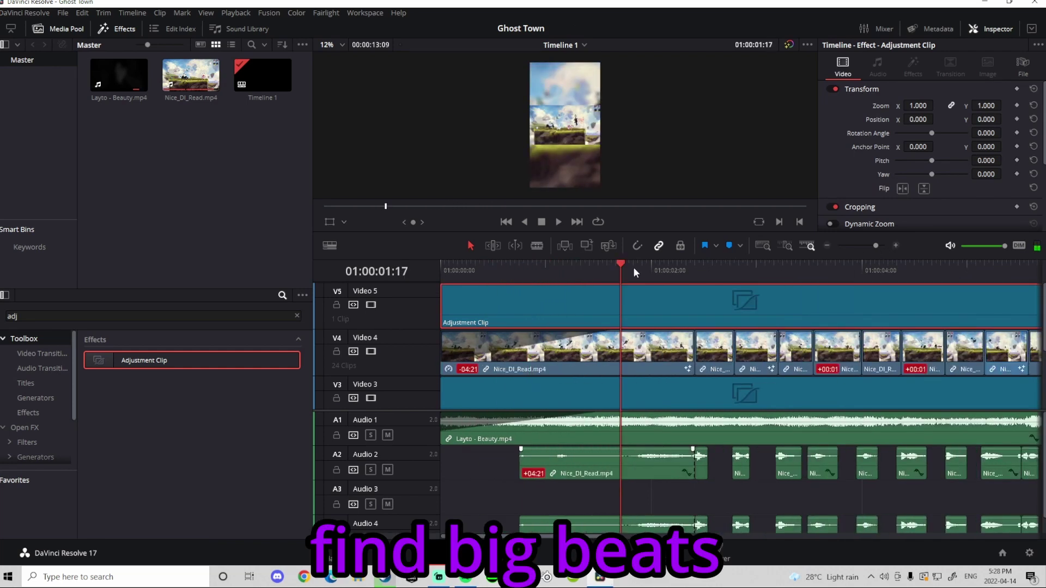
{"action": "mouse_move", "coordinate": [633, 272]}
{"action": "left_mouse_down"}
{"action": "mouse_move", "coordinate": [806, 295]}
{"action": "mouse_move", "coordinate": [987, 300]}
{"action": "left_mouse_up"}
{"action": "key", "text": "space"}
{"action": "left_click_drag", "start_coordinate": [780, 273], "coordinate": [860, 273]}
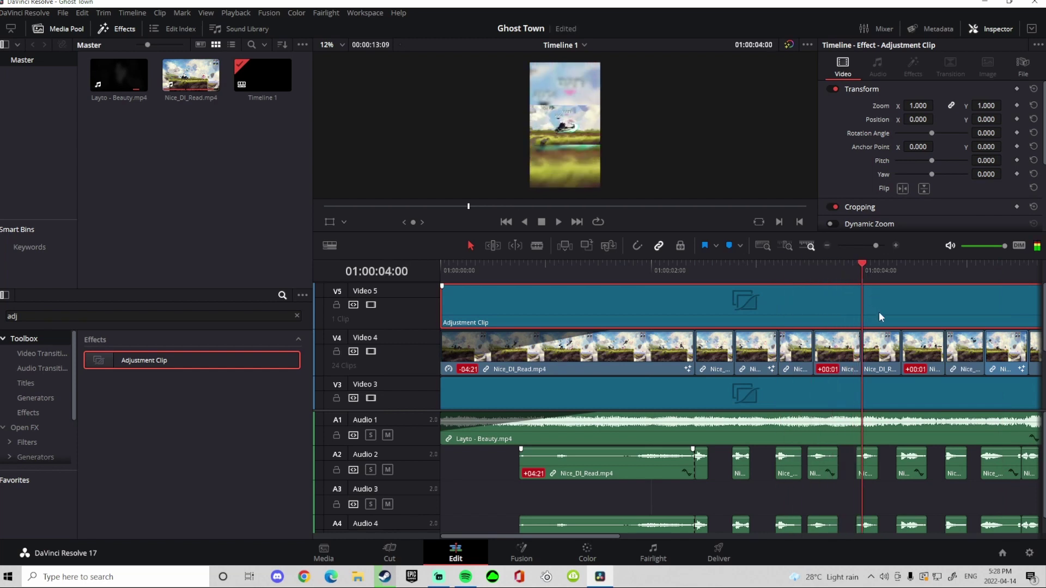
{"action": "left_click", "coordinate": [587, 554]}
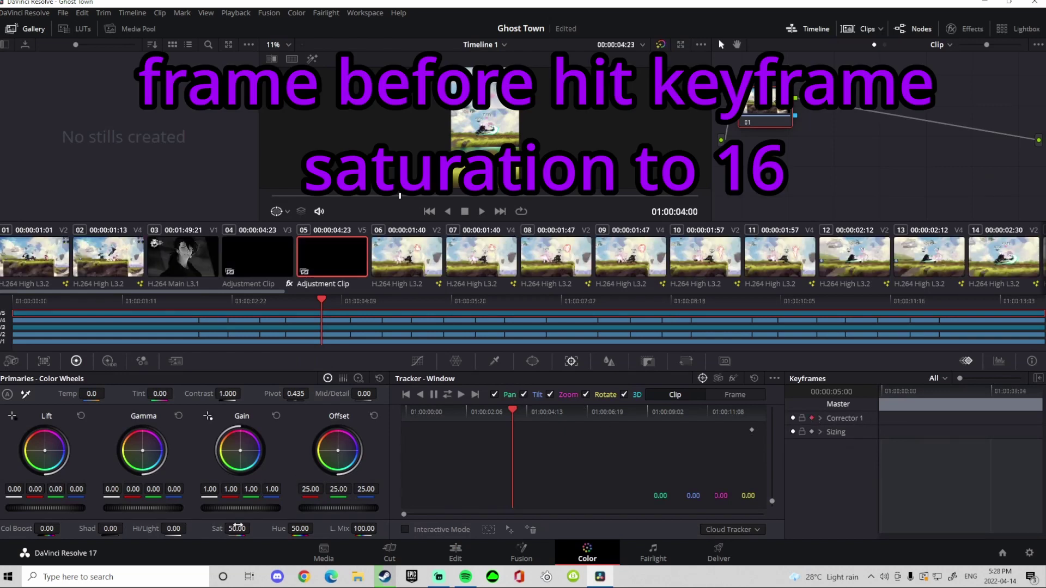
Keyframe saturation at 16, then stop just before the big beat back on the Color page
{"action": "left_click_drag", "start_coordinate": [237, 526], "coordinate": [224, 526]}
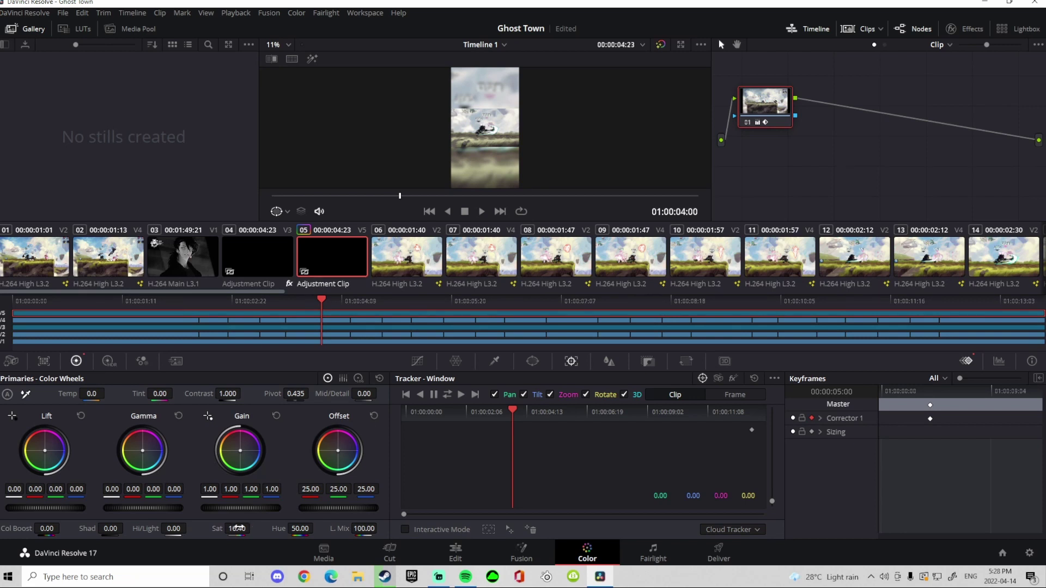
{"action": "left_click", "coordinate": [404, 557]}
{"action": "key", "text": "space"}
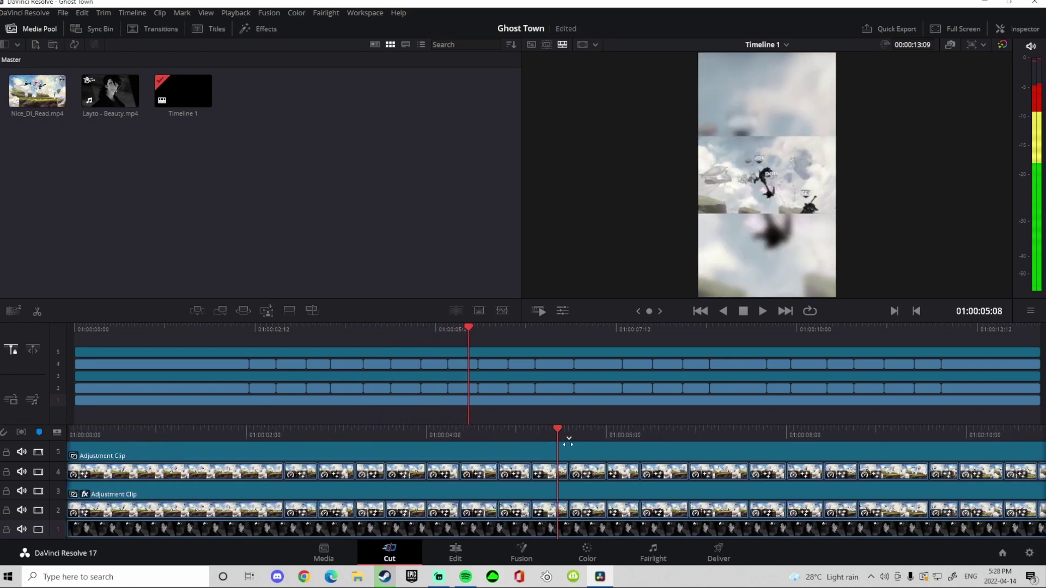
{"action": "key", "text": "space"}
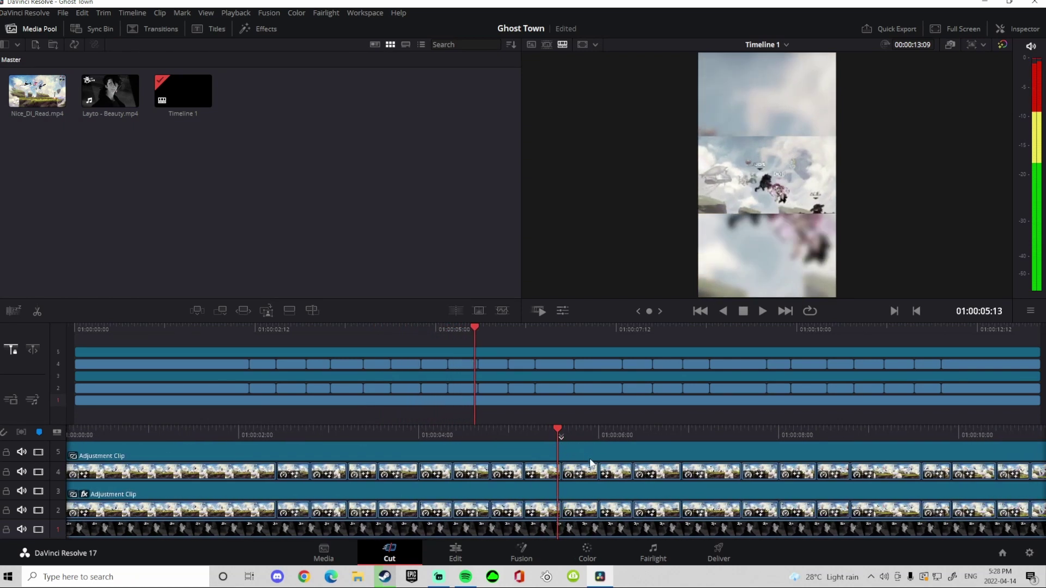
{"action": "left_click", "coordinate": [578, 551]}
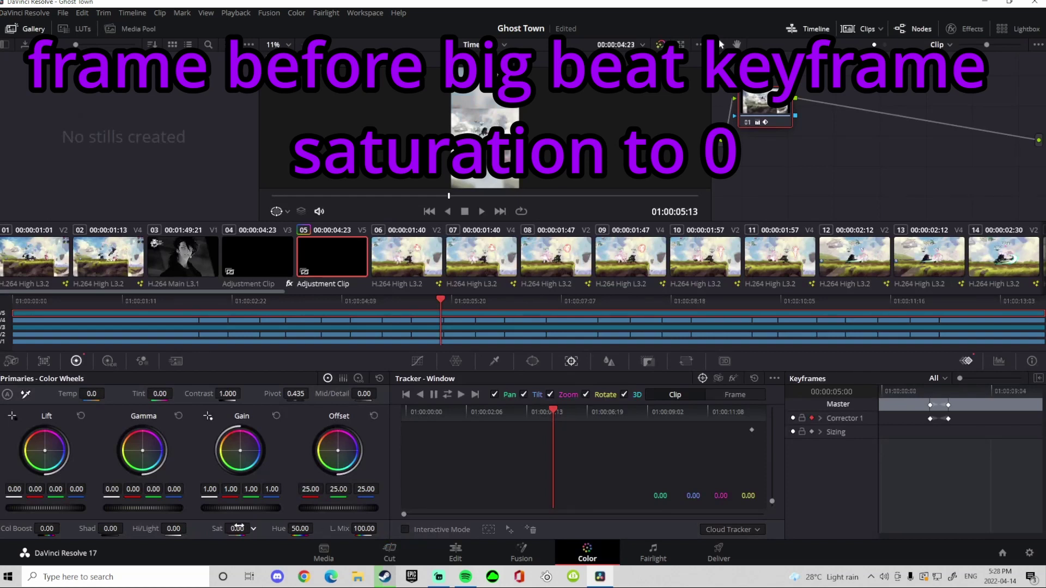
Step onto the big beat frame and keyframe saturation there
{"action": "key", "text": "Right"}
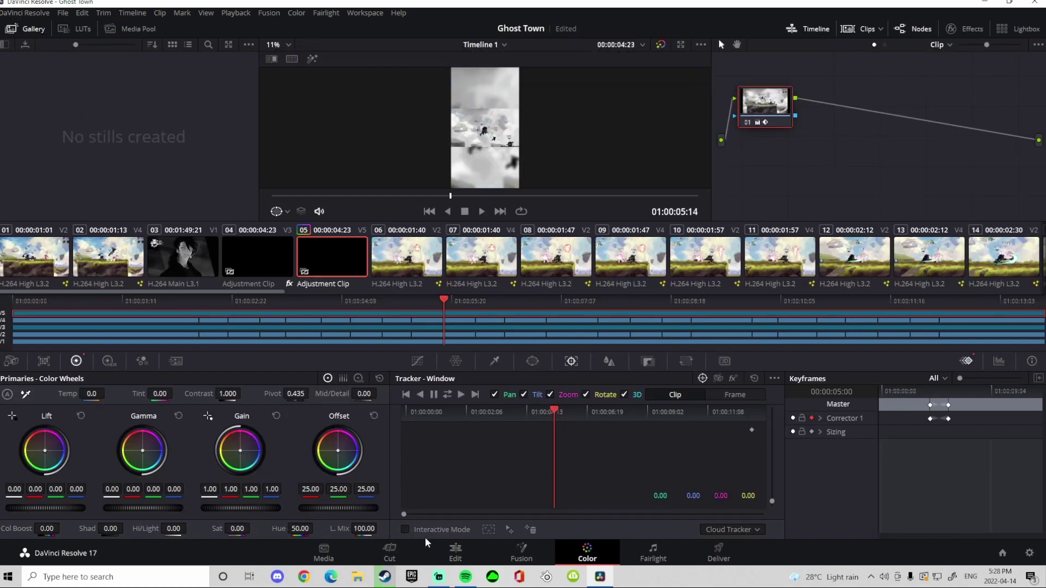
{"action": "left_click", "coordinate": [400, 548]}
{"action": "key", "text": "Right"}
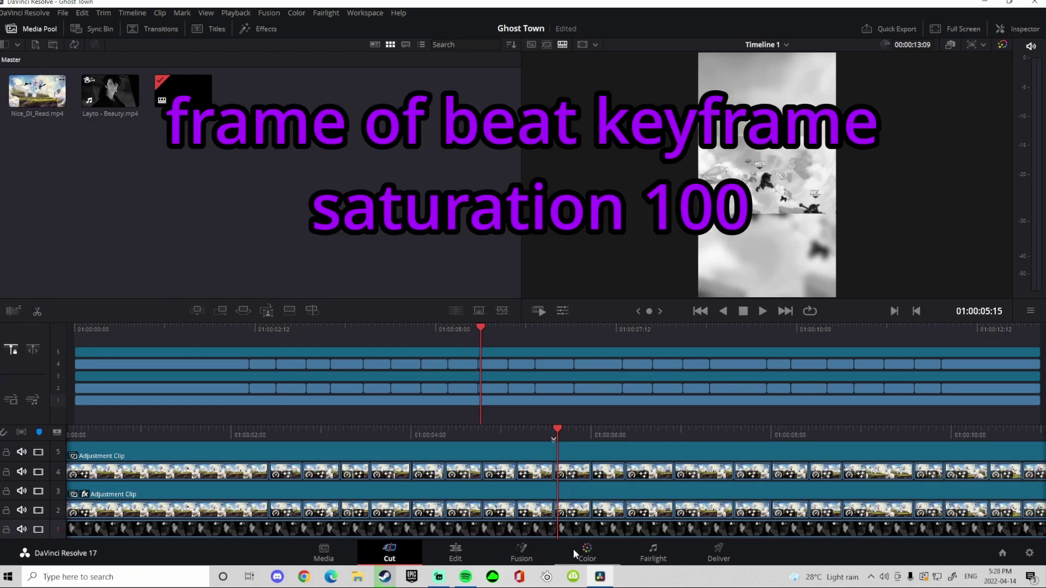
{"action": "left_click", "coordinate": [577, 553]}
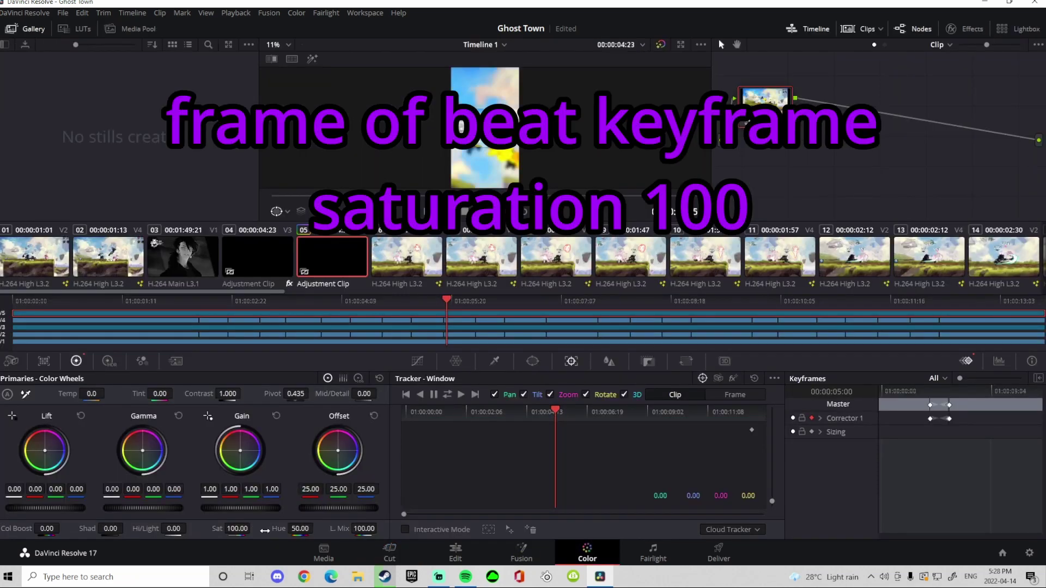
Keyframe saturation at 50 where the note stops, then return to the Edit page
{"action": "left_click", "coordinate": [392, 550]}
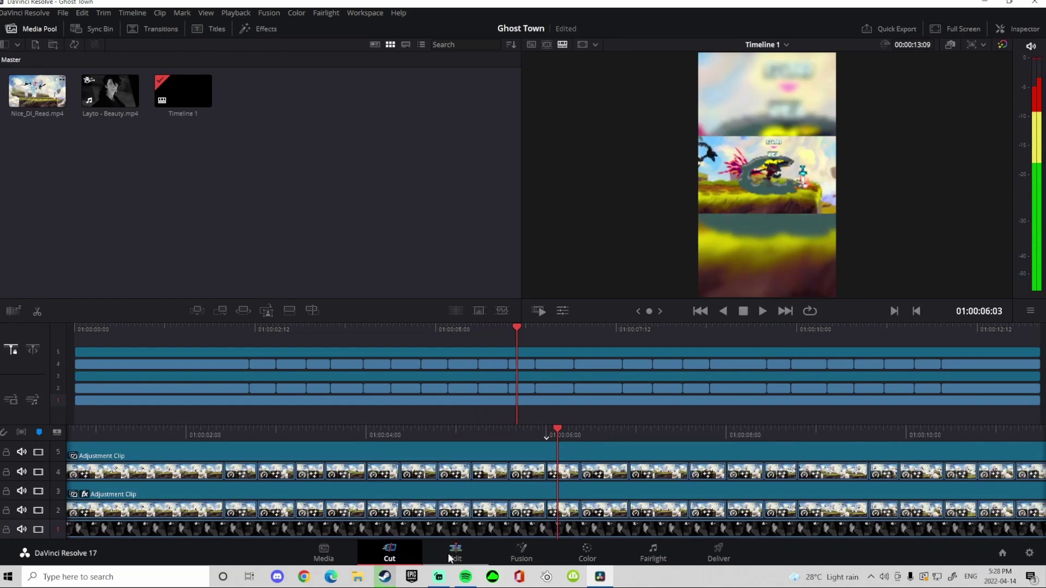
{"action": "left_click", "coordinate": [455, 551]}
{"action": "mouse_move", "coordinate": [740, 278]}
{"action": "left_mouse_down"}
{"action": "mouse_move", "coordinate": [665, 276]}
{"action": "mouse_move", "coordinate": [769, 270]}
{"action": "left_mouse_up"}
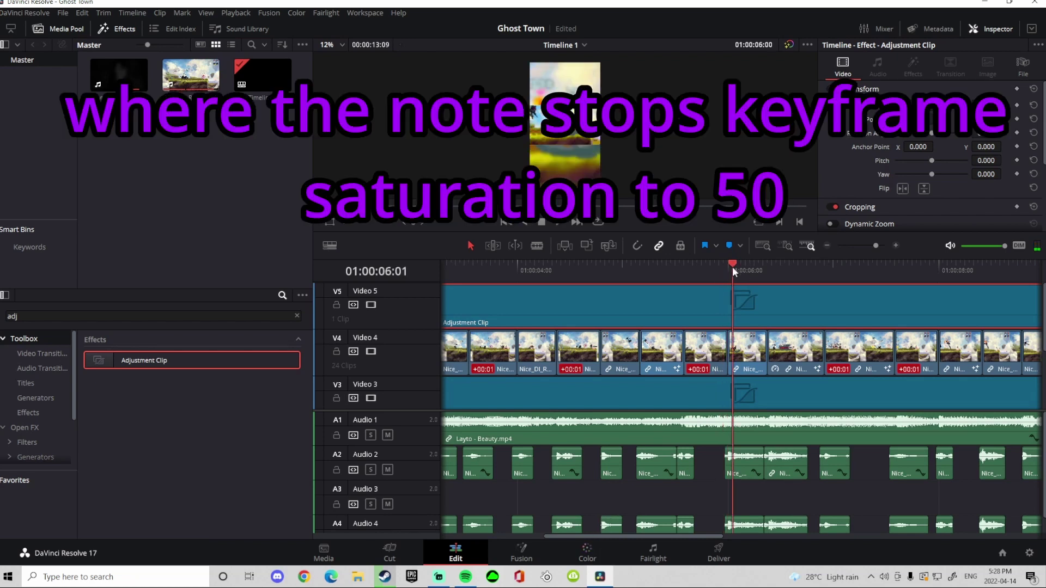
{"action": "left_click", "coordinate": [586, 551]}
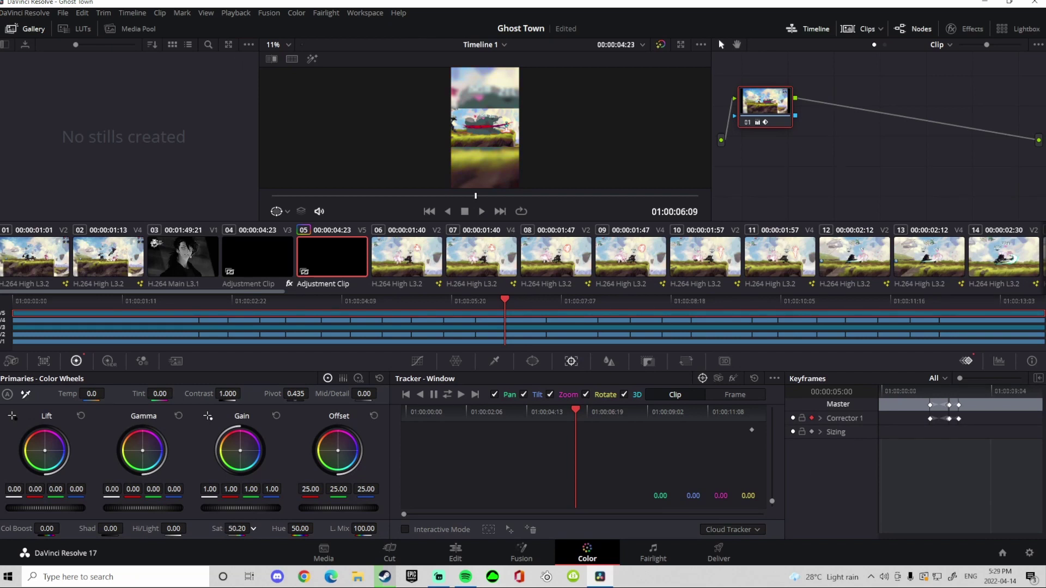
{"action": "left_click", "coordinate": [455, 552]}
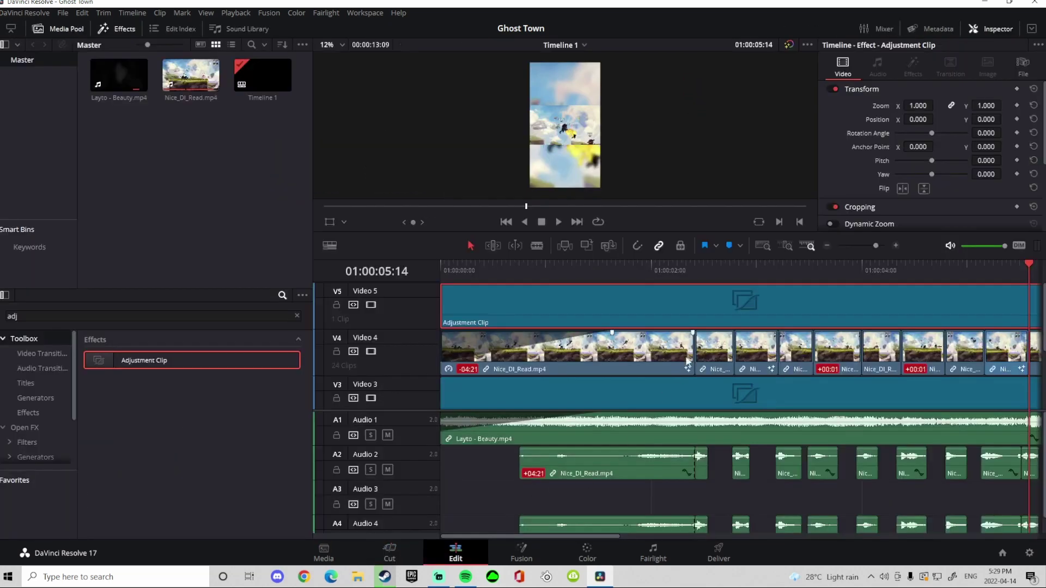
Keyframe all Cropping values on the beat frame and one frame before it
{"action": "scroll", "coordinate": [895, 115], "scroll_direction": "down", "scroll_amount": 2}
{"action": "scroll", "coordinate": [901, 113], "scroll_direction": "down", "scroll_amount": 2}
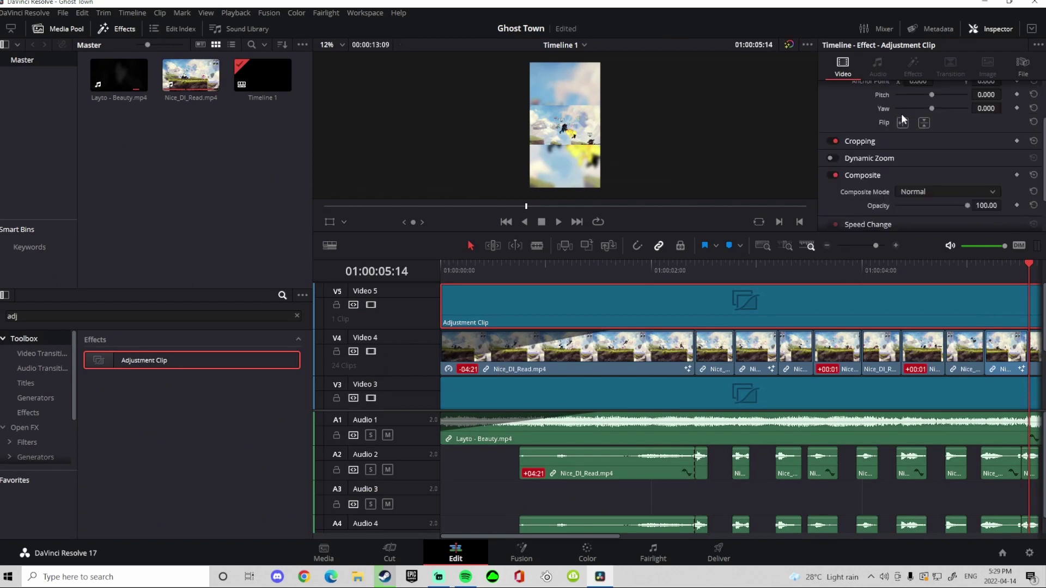
{"action": "left_click", "coordinate": [900, 141]}
{"action": "left_click", "coordinate": [1016, 141]}
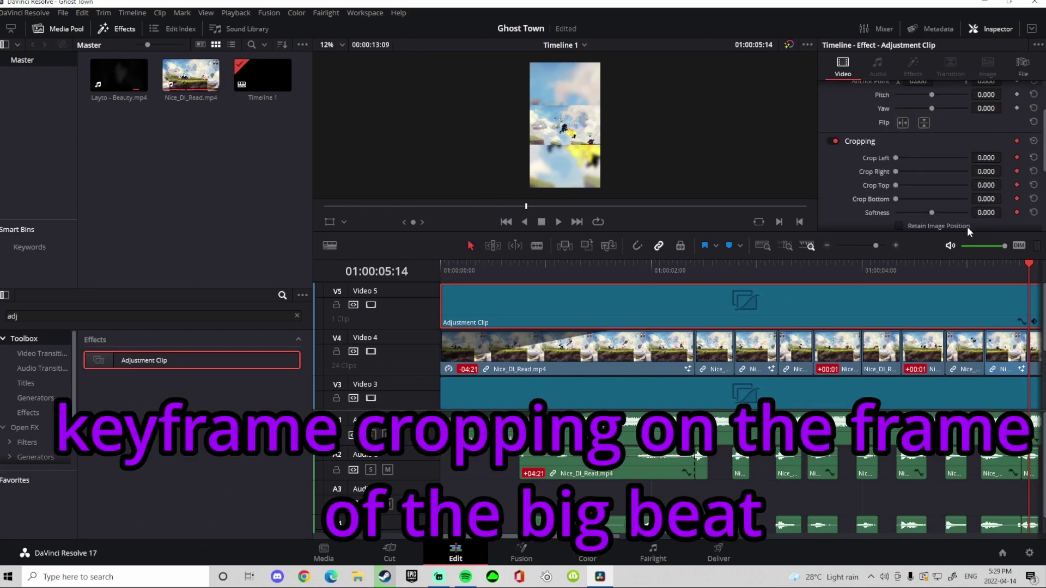
{"action": "key", "text": "Left"}
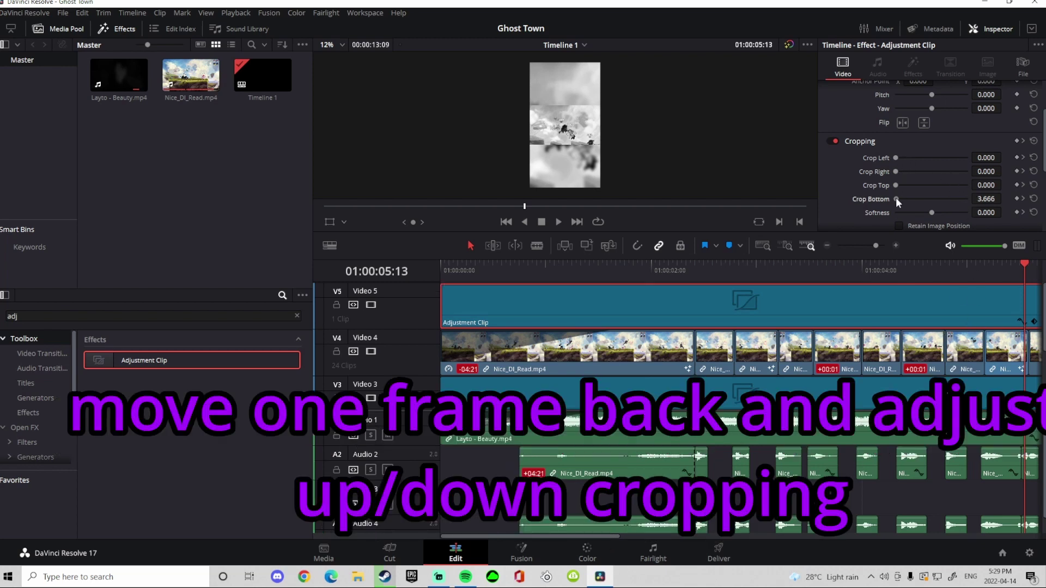
{"action": "left_click_drag", "start_coordinate": [896, 199], "coordinate": [887, 199]}
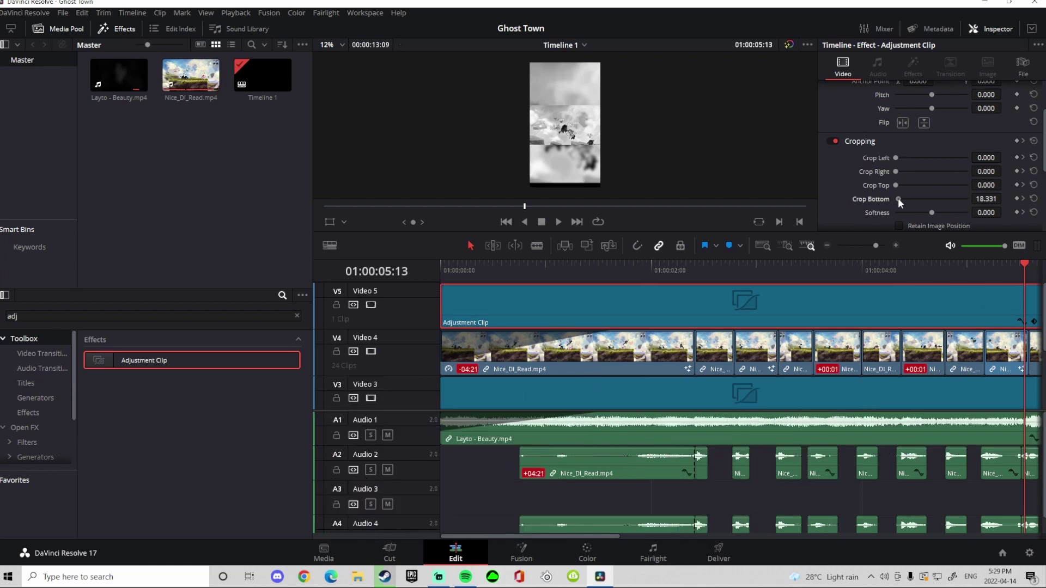
{"action": "left_click", "coordinate": [1016, 158]}
{"action": "left_click", "coordinate": [1016, 171]}
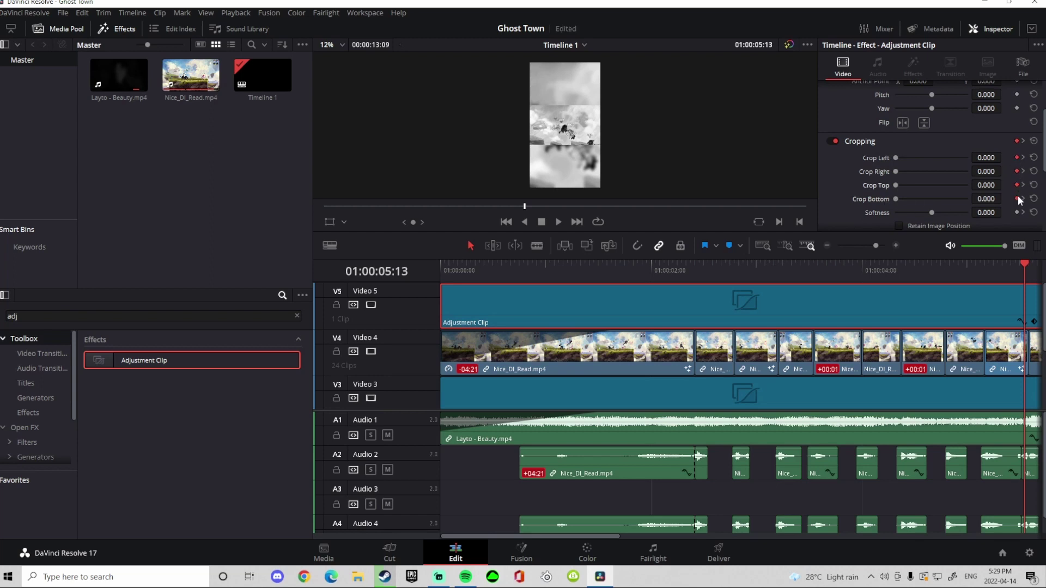
{"action": "left_click", "coordinate": [1016, 184]}
{"action": "left_click", "coordinate": [1016, 212]}
Keyframe cropping at clip start, then crop top and bottom to 172.221 before the beat
{"action": "left_click", "coordinate": [441, 267]}
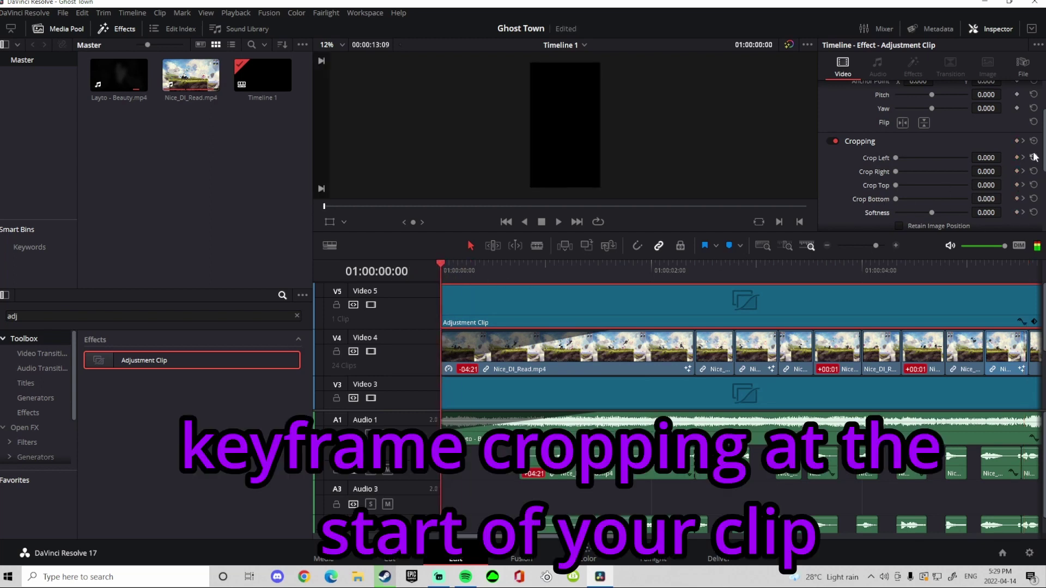
{"action": "left_click", "coordinate": [1017, 141]}
{"action": "left_click", "coordinate": [1024, 267]}
{"action": "left_click_drag", "start_coordinate": [895, 198], "coordinate": [920, 199]}
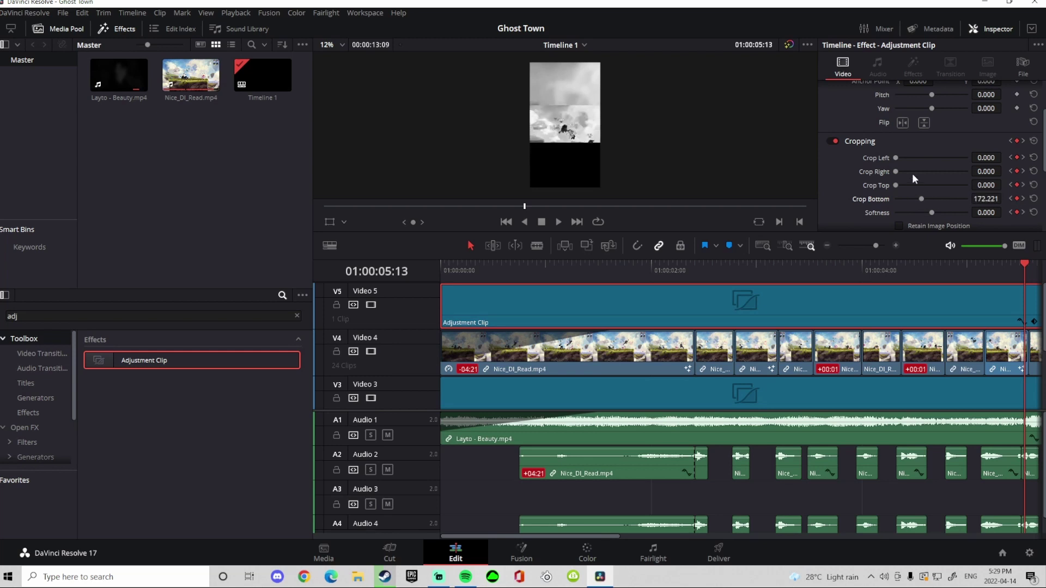
{"action": "left_click_drag", "start_coordinate": [895, 186], "coordinate": [920, 185]}
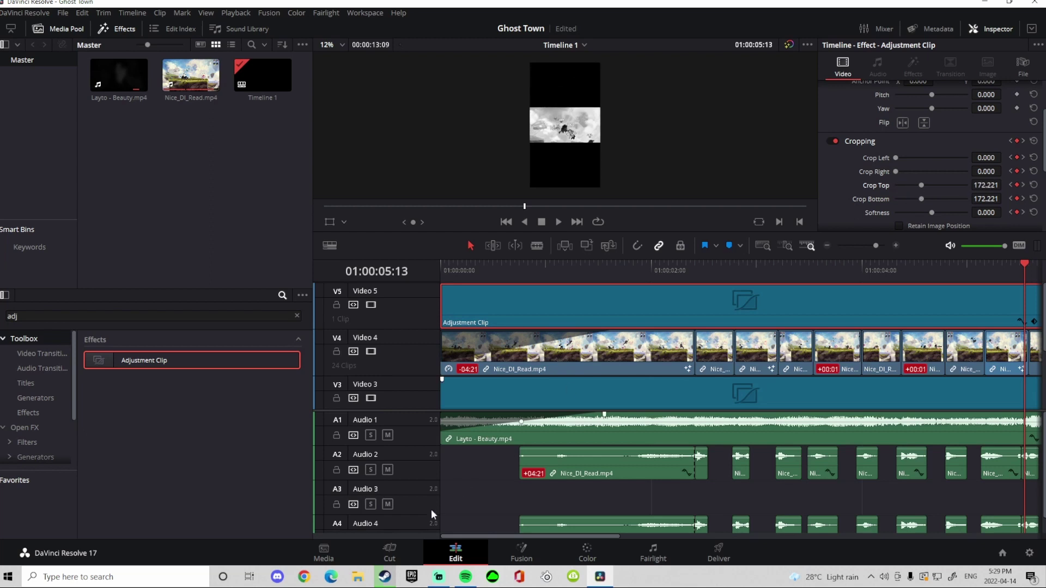
{"action": "left_click", "coordinate": [397, 548]}
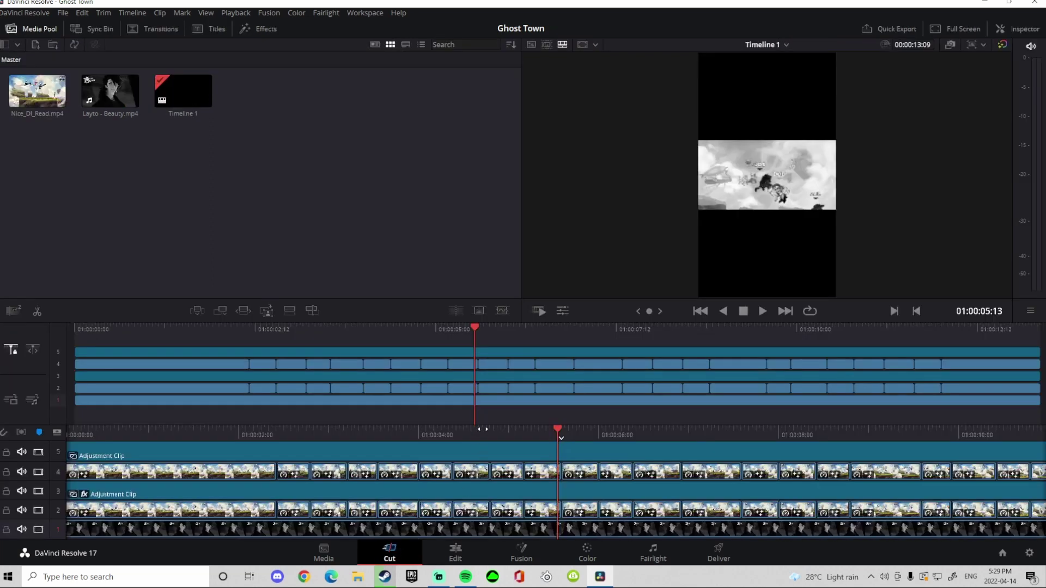
Keyframe the crop fully open at 01:00:02:04 with softness raised to about 21
{"action": "left_click_drag", "start_coordinate": [327, 334], "coordinate": [211, 334]}
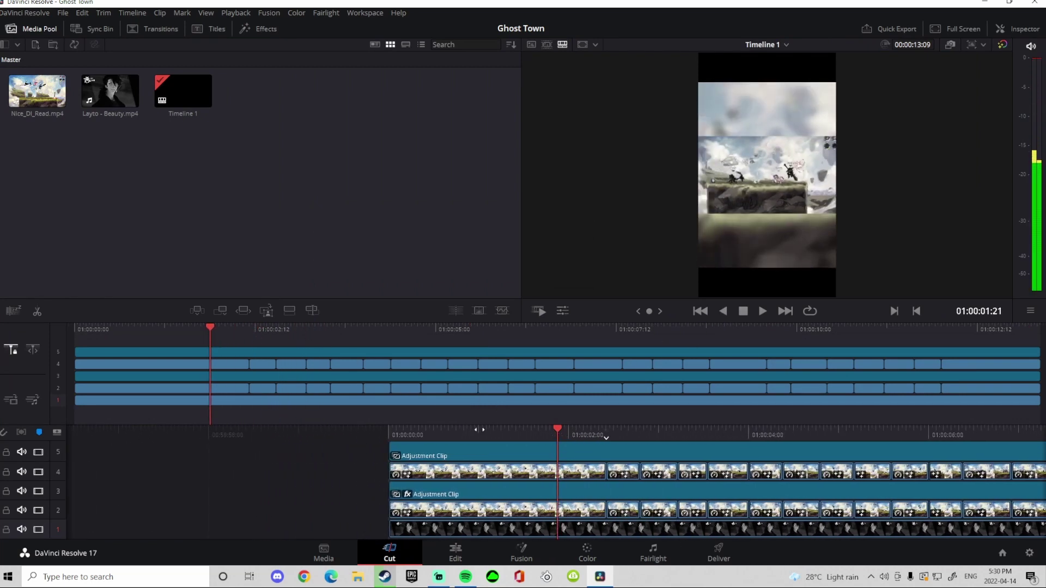
{"action": "left_click_drag", "start_coordinate": [590, 531], "coordinate": [563, 534]}
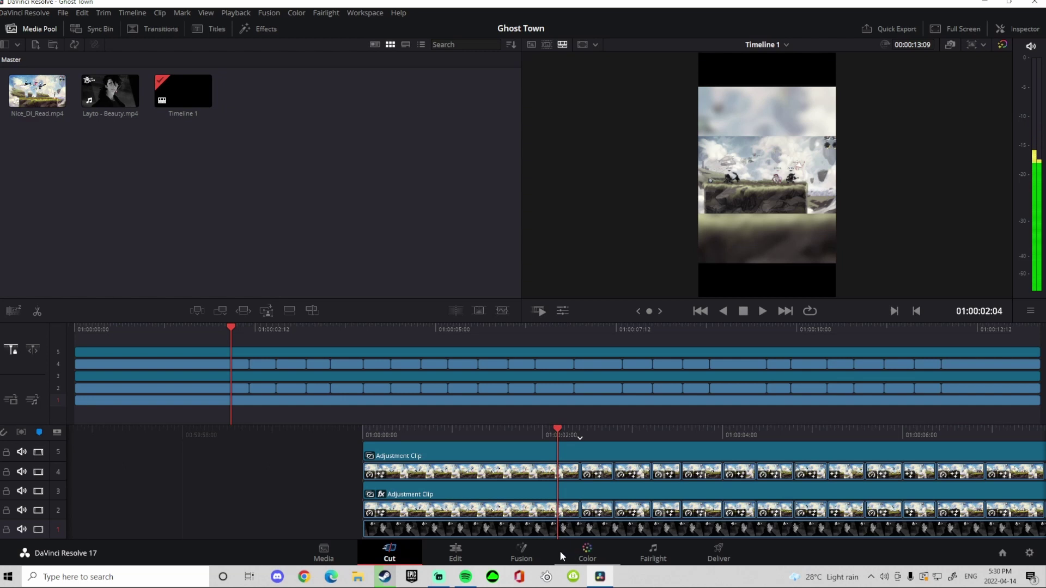
{"action": "left_click", "coordinate": [462, 551]}
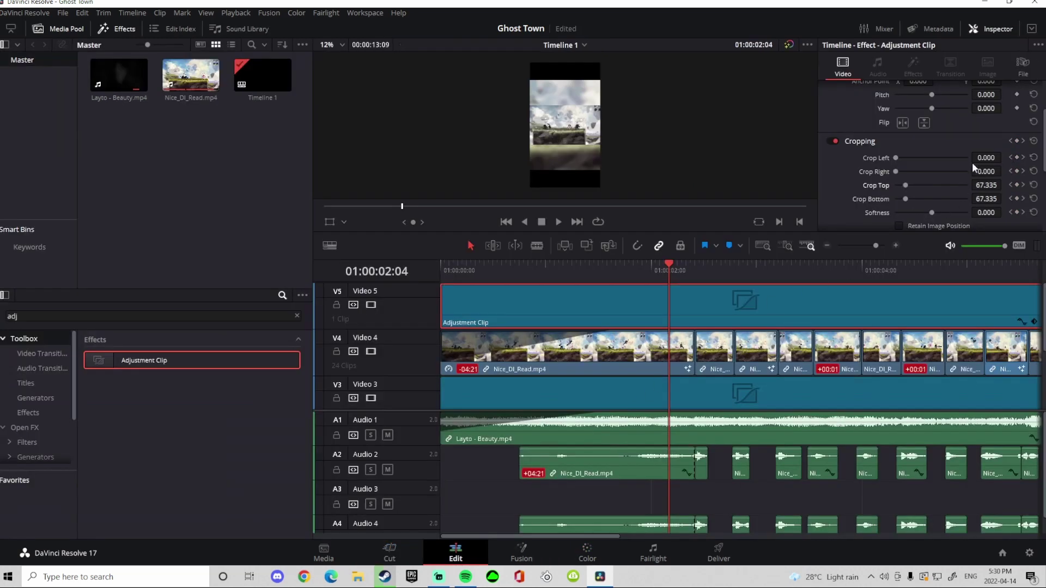
{"action": "mouse_move", "coordinate": [906, 185]}
{"action": "left_mouse_down"}
{"action": "mouse_move", "coordinate": [872, 188]}
{"action": "mouse_move", "coordinate": [942, 214]}
{"action": "left_mouse_up"}
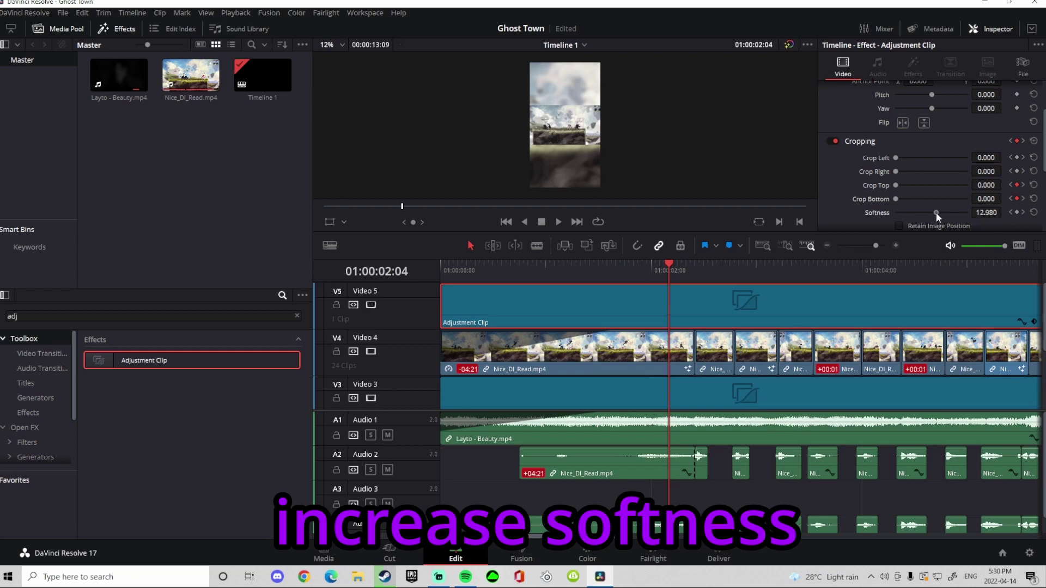
Preview the crop animation from just before it starts
{"action": "left_click", "coordinate": [598, 267]}
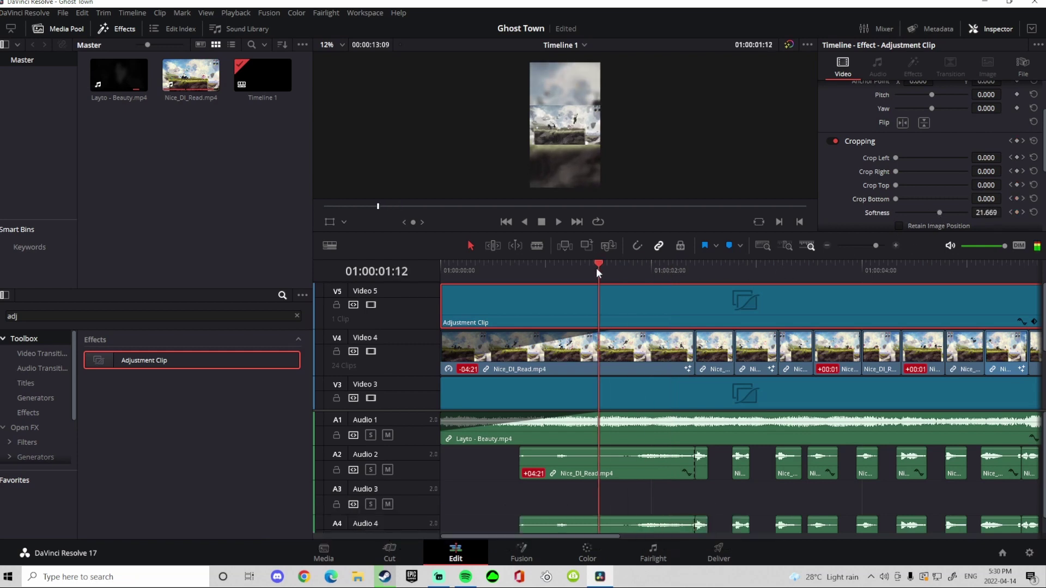
{"action": "left_click", "coordinate": [558, 222]}
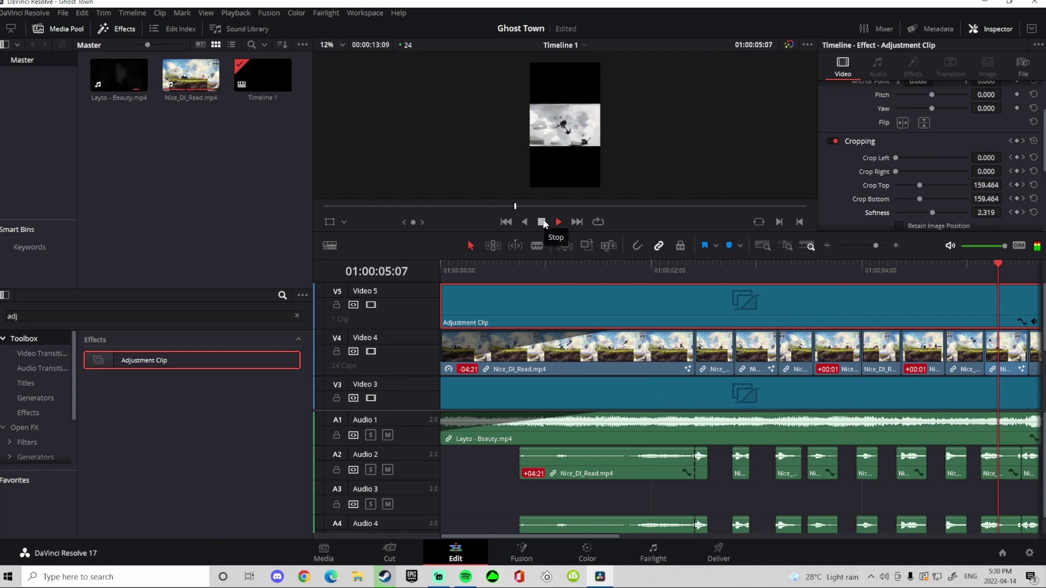
{"action": "left_click", "coordinate": [542, 222]}
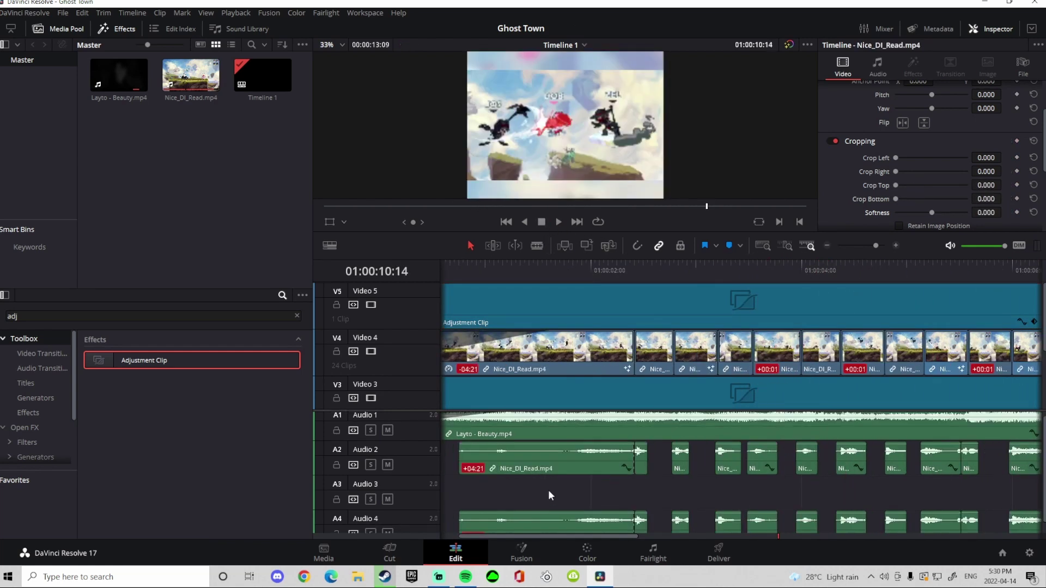
Keyframe the Video 5 clip's Zoom to 1.09 on the hit, then back to about 0.99
{"action": "mouse_move", "coordinate": [632, 268]}
{"action": "left_mouse_down"}
{"action": "mouse_move", "coordinate": [666, 272]}
{"action": "mouse_move", "coordinate": [630, 293]}
{"action": "left_mouse_up"}
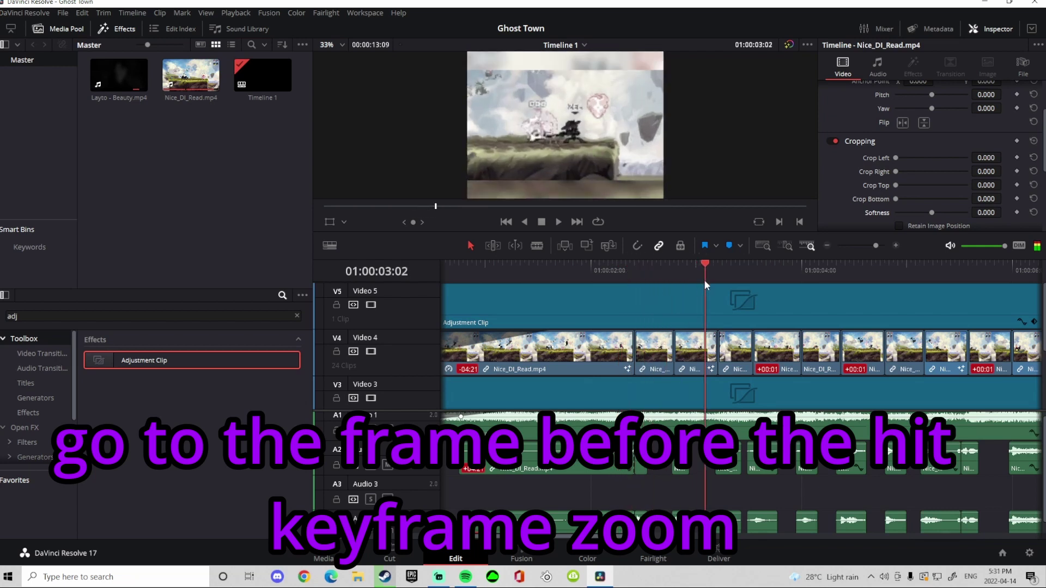
{"action": "left_click", "coordinate": [631, 293]}
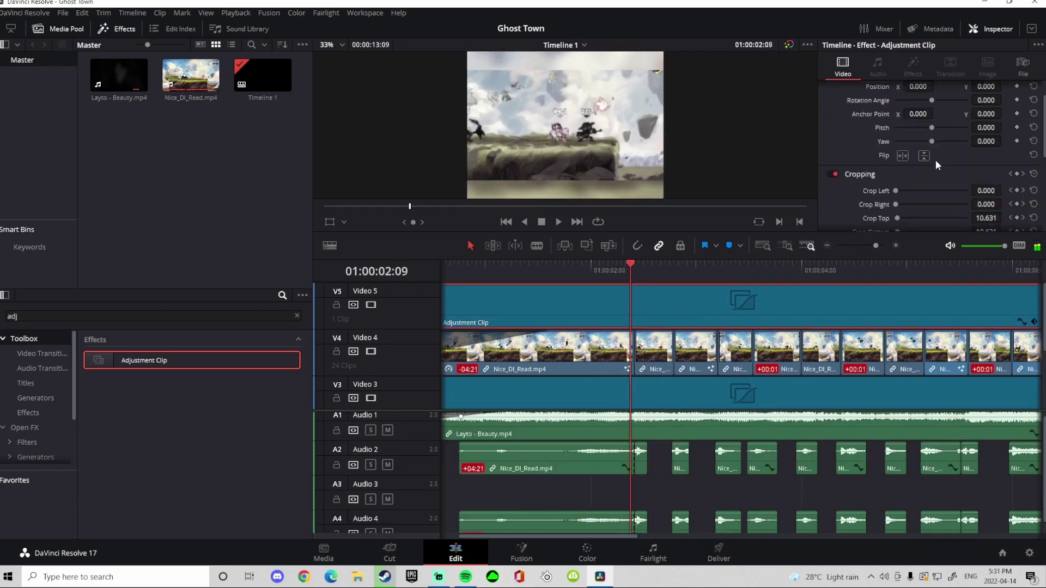
{"action": "scroll", "coordinate": [942, 147], "scroll_direction": "up", "scroll_amount": 3}
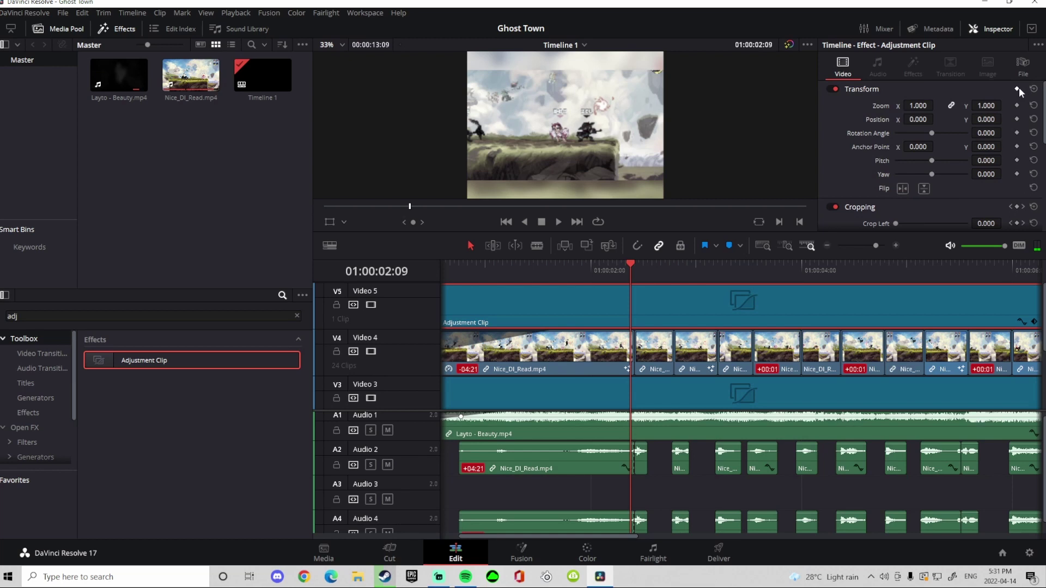
{"action": "key", "text": "Right"}
{"action": "left_click_drag", "start_coordinate": [924, 114], "coordinate": [936, 105]}
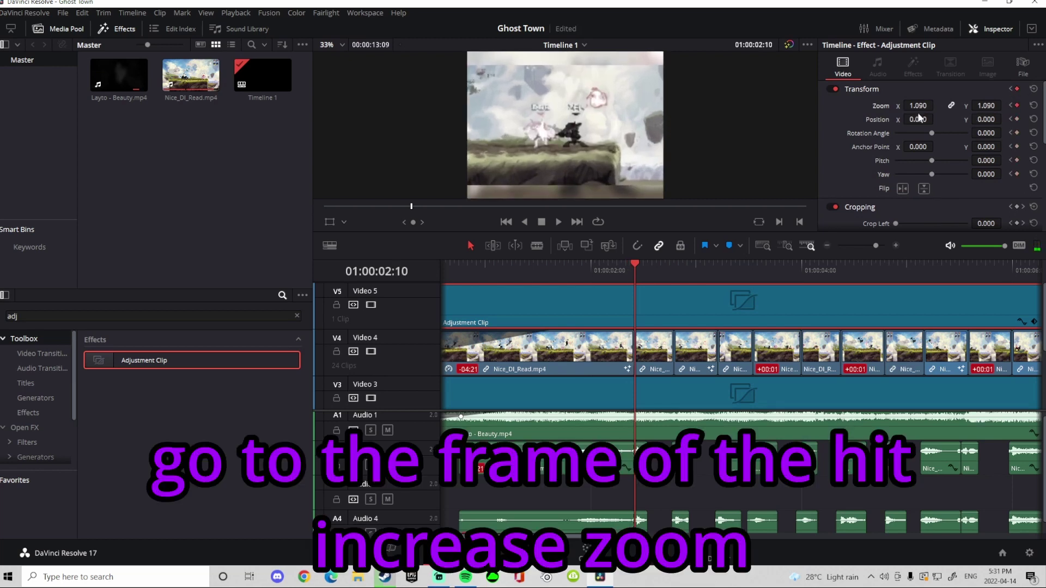
{"action": "key", "text": "Right"}
{"action": "key", "text": "Right"}
{"action": "key", "text": "Right"}
{"action": "key", "text": "Right"}
{"action": "key", "text": "Right"}
{"action": "key", "text": "Right"}
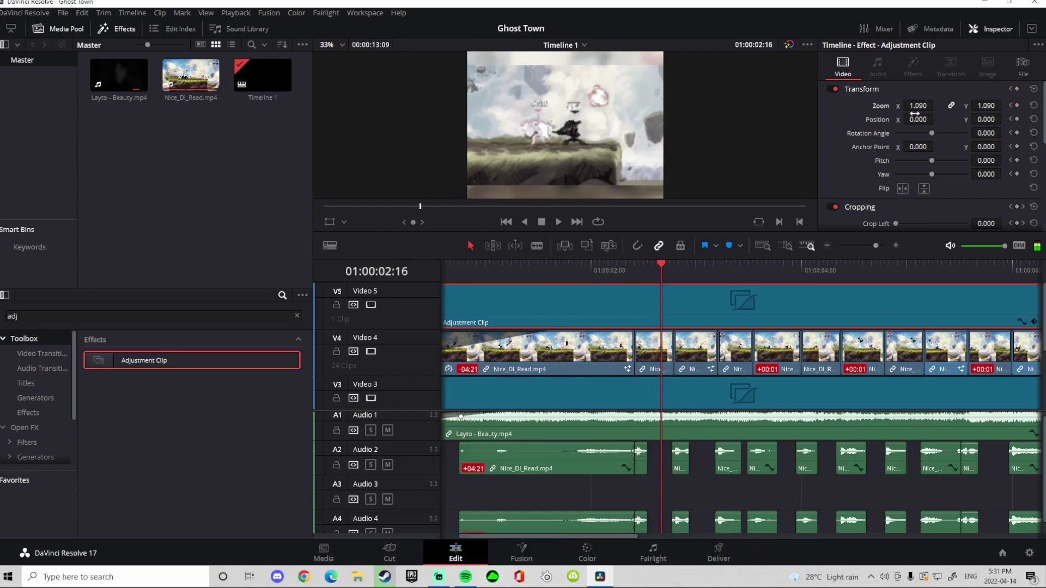
{"action": "mouse_move", "coordinate": [915, 113]}
{"action": "left_mouse_down"}
{"action": "mouse_move", "coordinate": [904, 113]}
{"action": "mouse_move", "coordinate": [937, 104]}
{"action": "left_mouse_up"}
Apply Prism Blur to the Video 5 adjustment clip at 01:00:04:09
{"action": "scroll", "coordinate": [718, 327], "scroll_direction": "right", "scroll_amount": 3}
{"action": "left_click", "coordinate": [718, 272]}
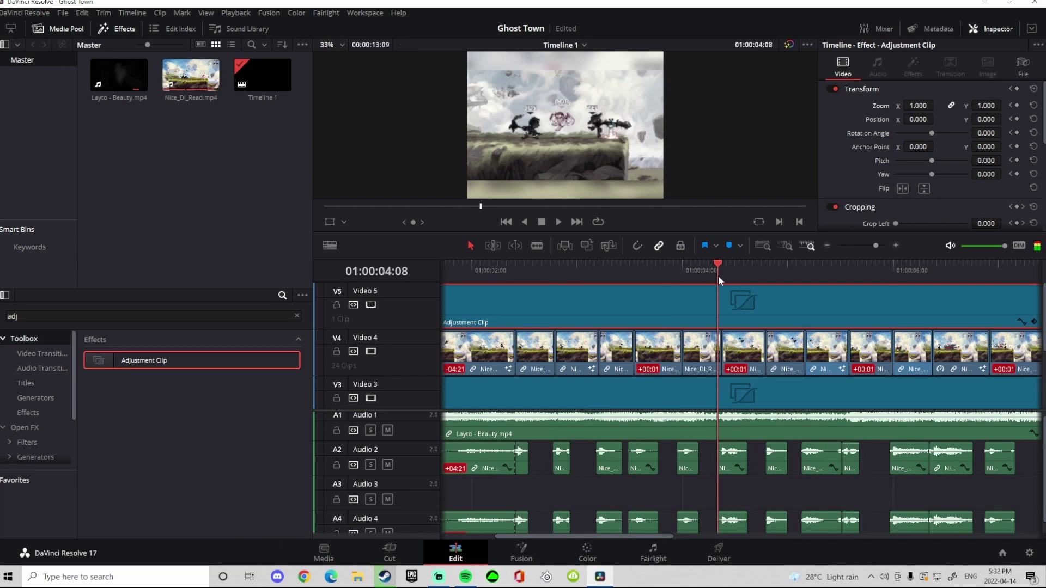
{"action": "left_click", "coordinate": [107, 317]}
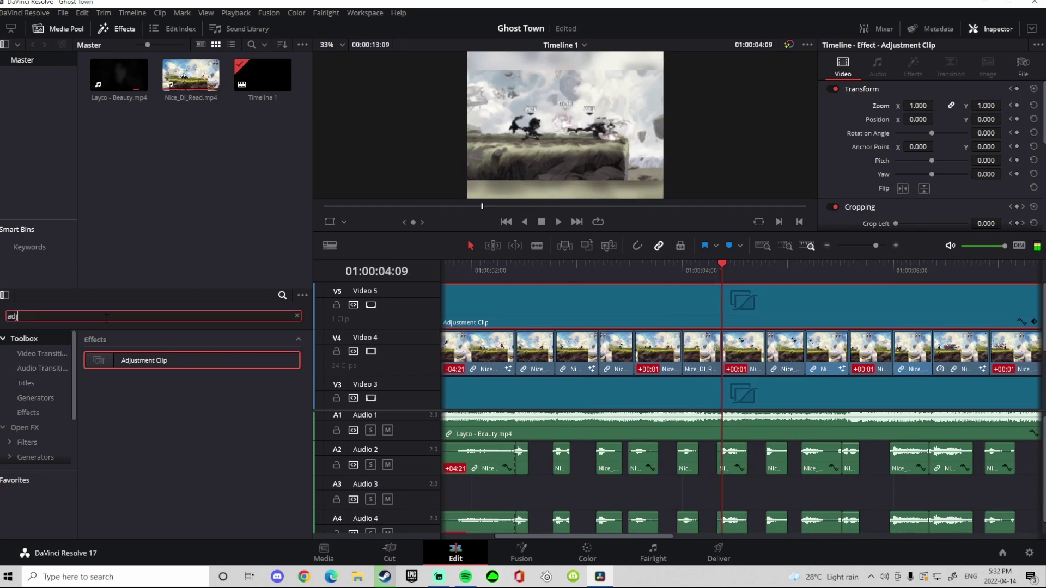
{"action": "key", "text": "ctrl+a"}
{"action": "type", "text": "prism"}
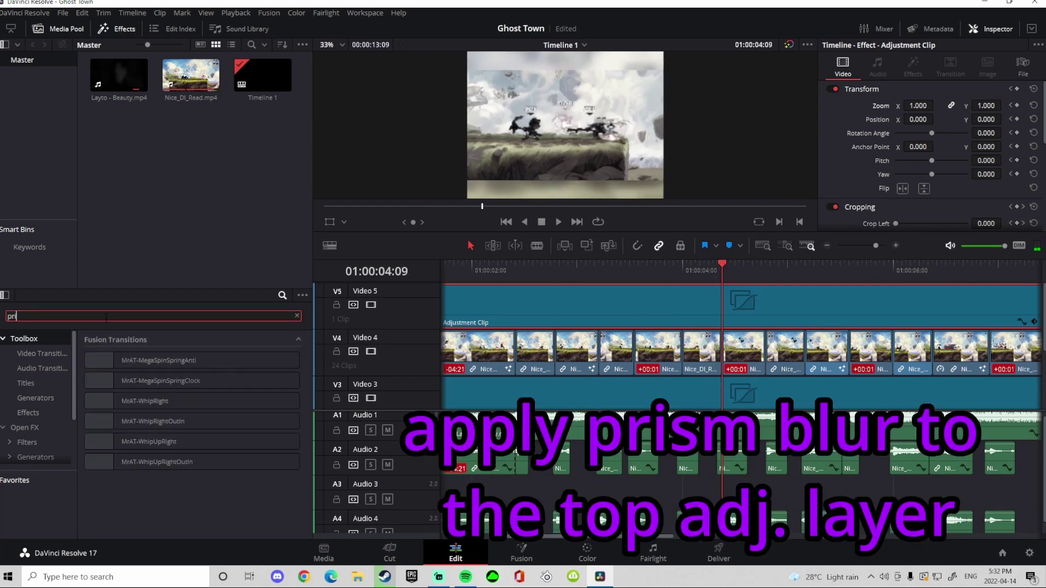
{"action": "left_click", "coordinate": [38, 424]}
{"action": "left_click_drag", "start_coordinate": [136, 358], "coordinate": [692, 306]}
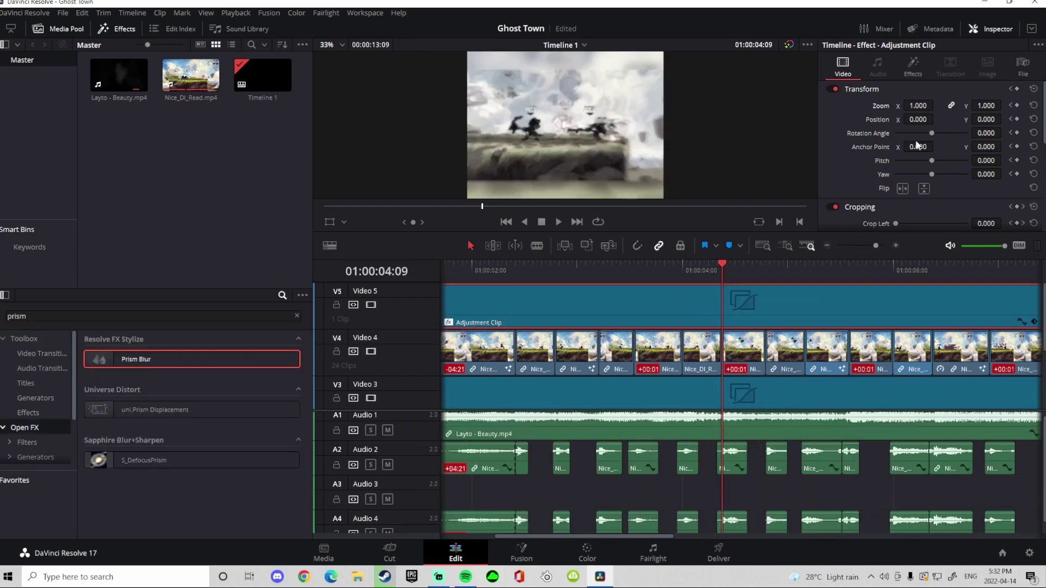
Keyframe Prism Blur Strength and Aberration Distance at 0, nudging Aberration Strength up slightly
{"action": "left_click", "coordinate": [913, 68]}
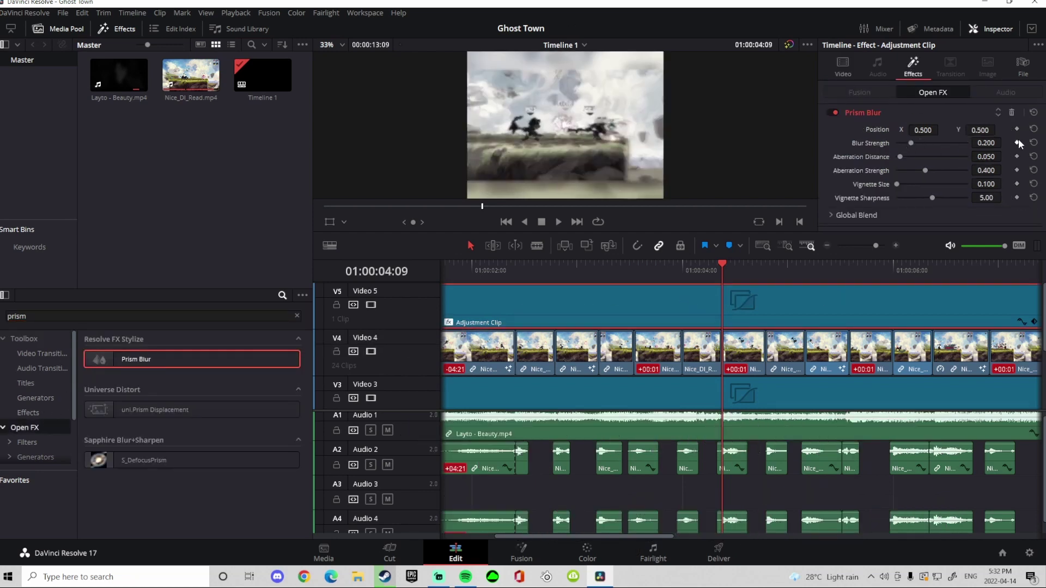
{"action": "left_click", "coordinate": [1016, 170]}
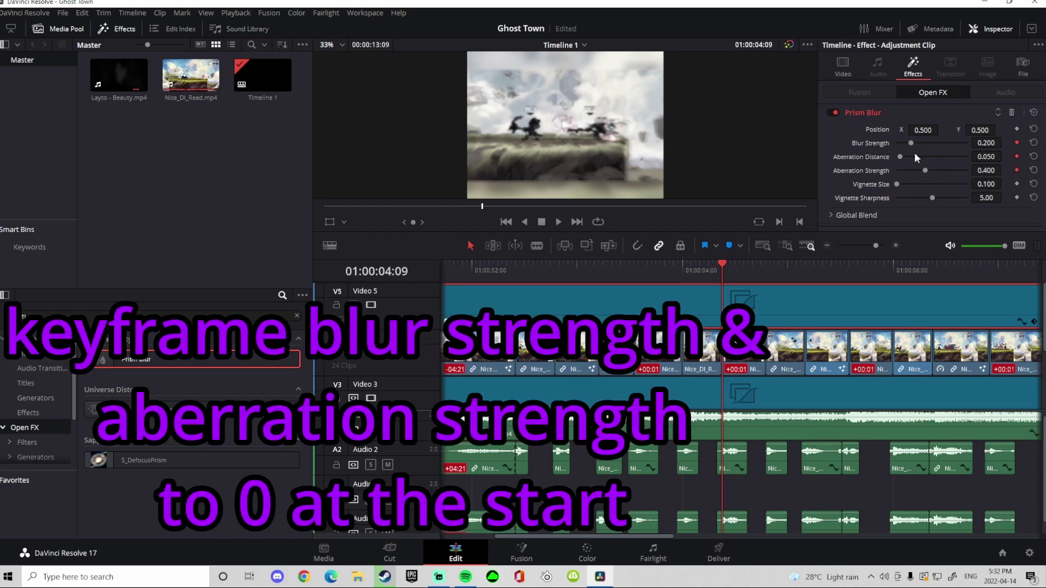
{"action": "mouse_move", "coordinate": [910, 143]}
{"action": "left_mouse_down"}
{"action": "mouse_move", "coordinate": [874, 151]}
{"action": "mouse_move", "coordinate": [911, 158]}
{"action": "left_mouse_up"}
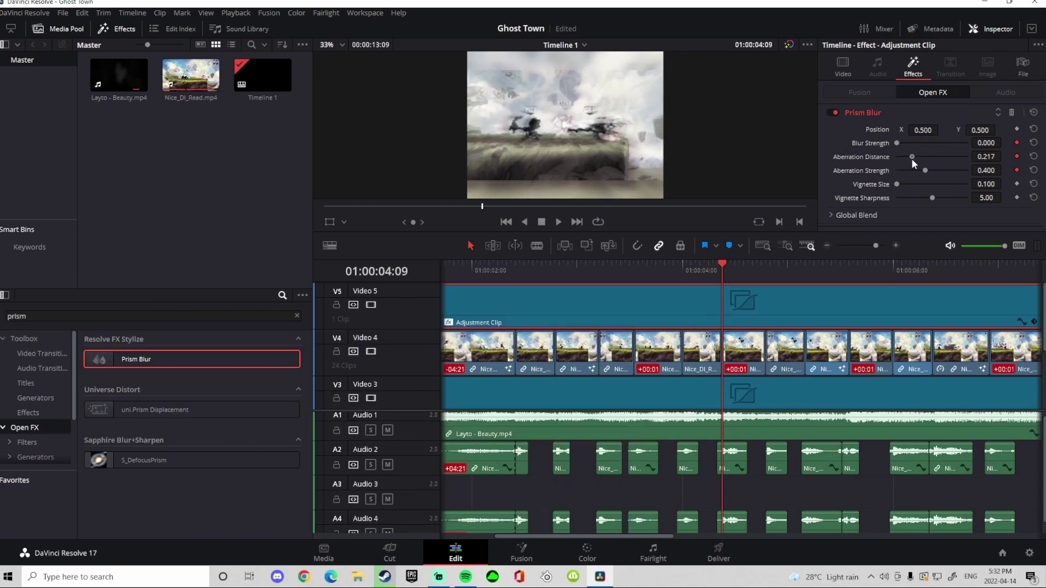
{"action": "double_click", "coordinate": [911, 159]}
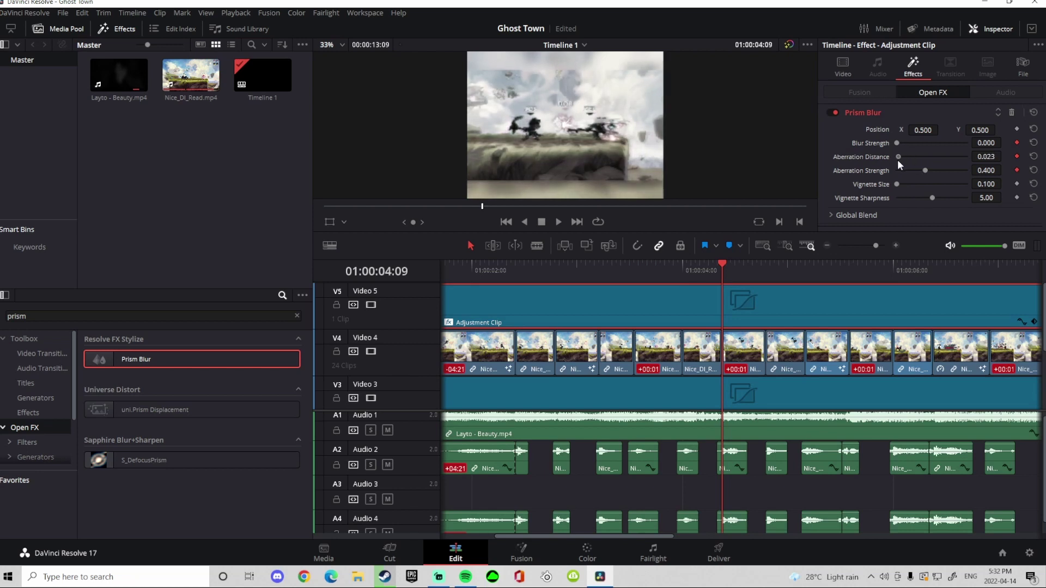
{"action": "left_click_drag", "start_coordinate": [924, 171], "coordinate": [927, 171]}
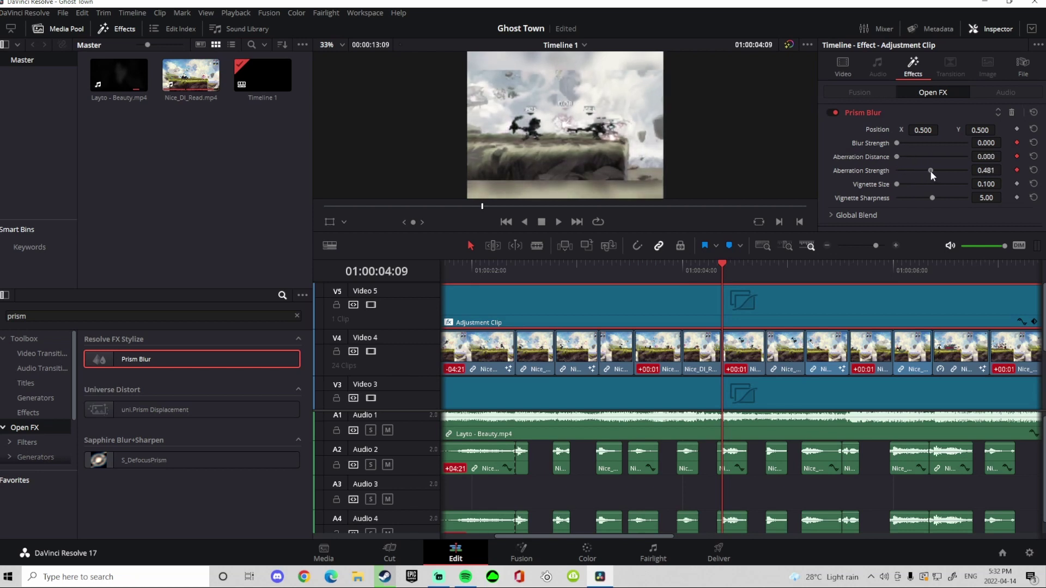
{"action": "left_click_drag", "start_coordinate": [719, 271], "coordinate": [847, 264]}
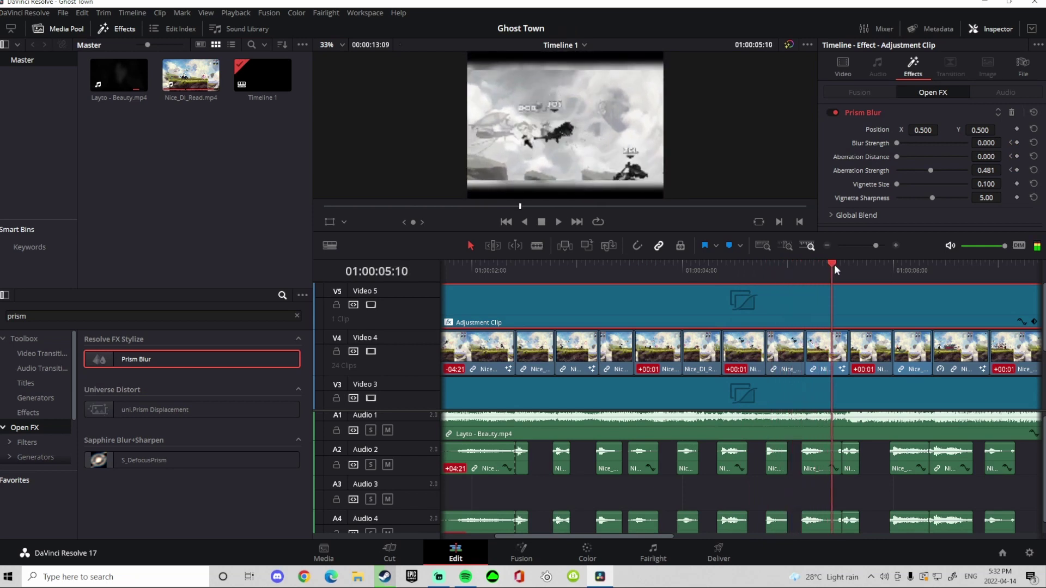
Spike Blur Strength to about 0.287 and Aberration Distance to about 0.4 before the beat, zeroing distance on it
{"action": "key", "text": "Left"}
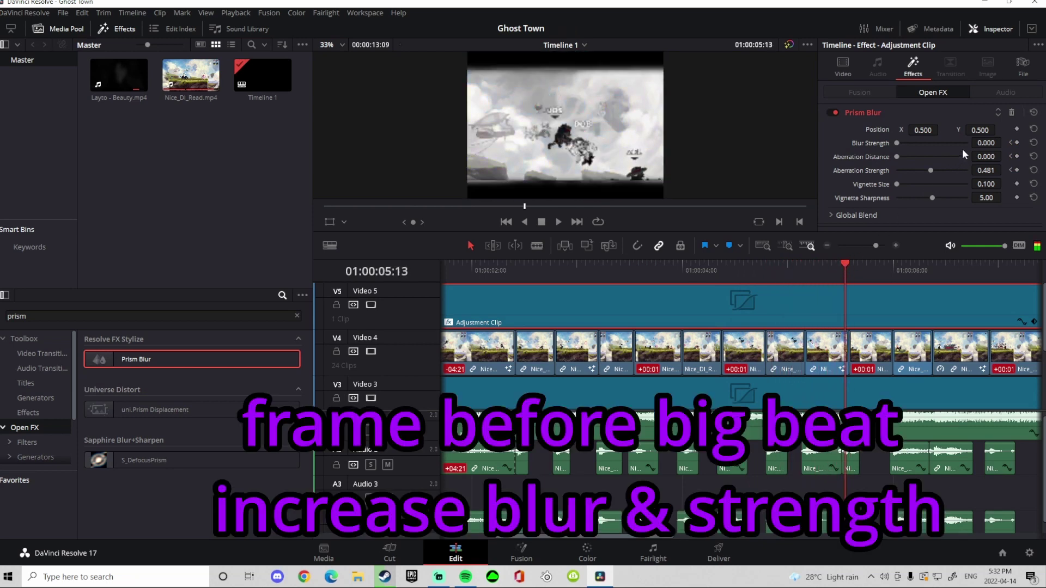
{"action": "left_click_drag", "start_coordinate": [901, 143], "coordinate": [916, 142]}
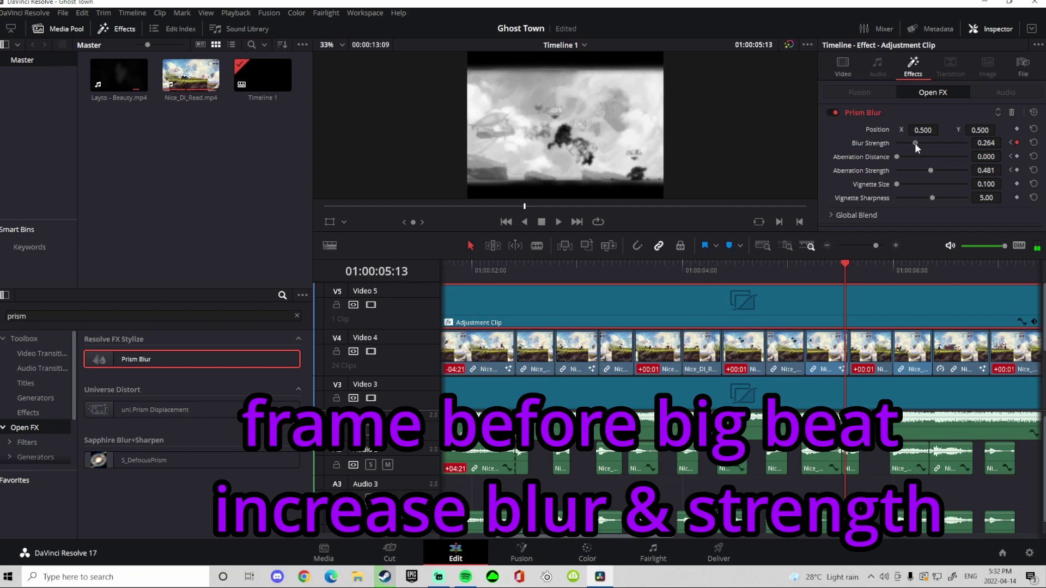
{"action": "left_click_drag", "start_coordinate": [897, 157], "coordinate": [924, 158]}
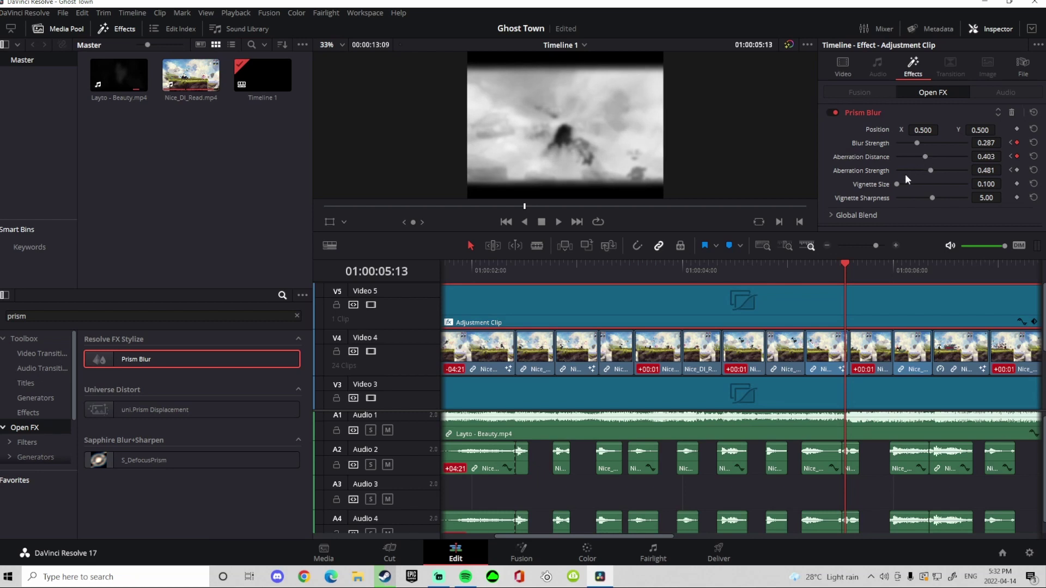
{"action": "key", "text": "Right"}
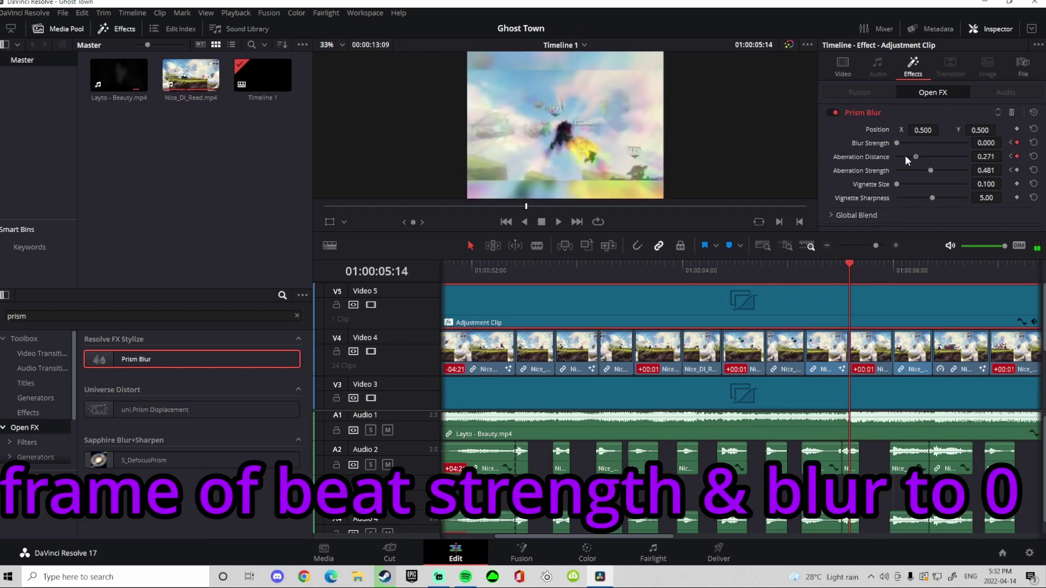
{"action": "mouse_move", "coordinate": [841, 268]}
{"action": "left_mouse_down"}
{"action": "mouse_move", "coordinate": [675, 265]}
{"action": "mouse_move", "coordinate": [958, 263]}
{"action": "mouse_move", "coordinate": [862, 270]}
{"action": "mouse_move", "coordinate": [915, 270]}
{"action": "left_mouse_up"}
Play back the edit from 01:00:06:05 to review the effects
{"action": "left_click", "coordinate": [843, 66]}
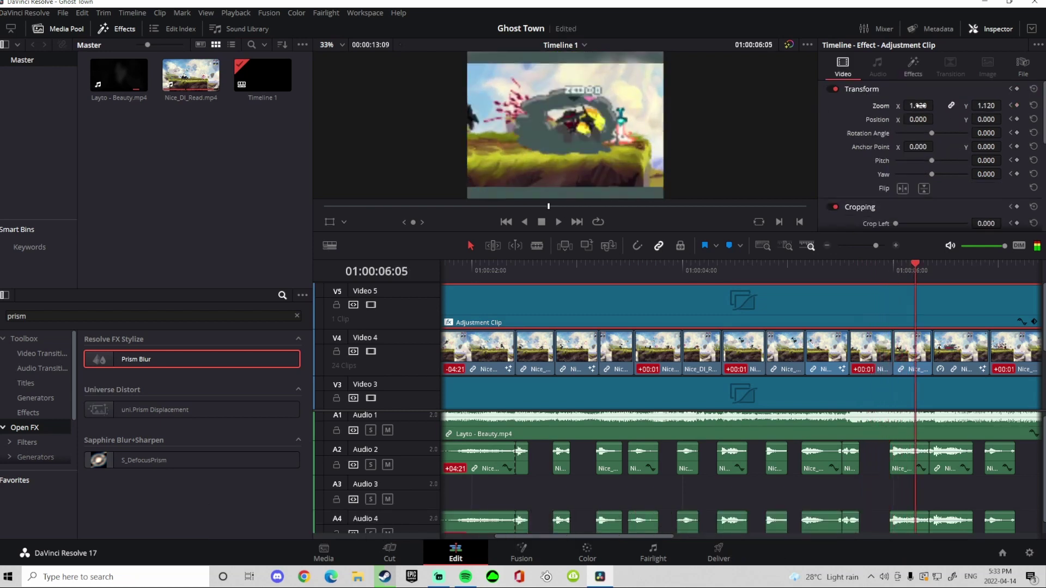
{"action": "key", "text": "l"}
{"action": "key", "text": "l"}
{"action": "scroll", "coordinate": [894, 165], "scroll_direction": "down", "scroll_amount": 3}
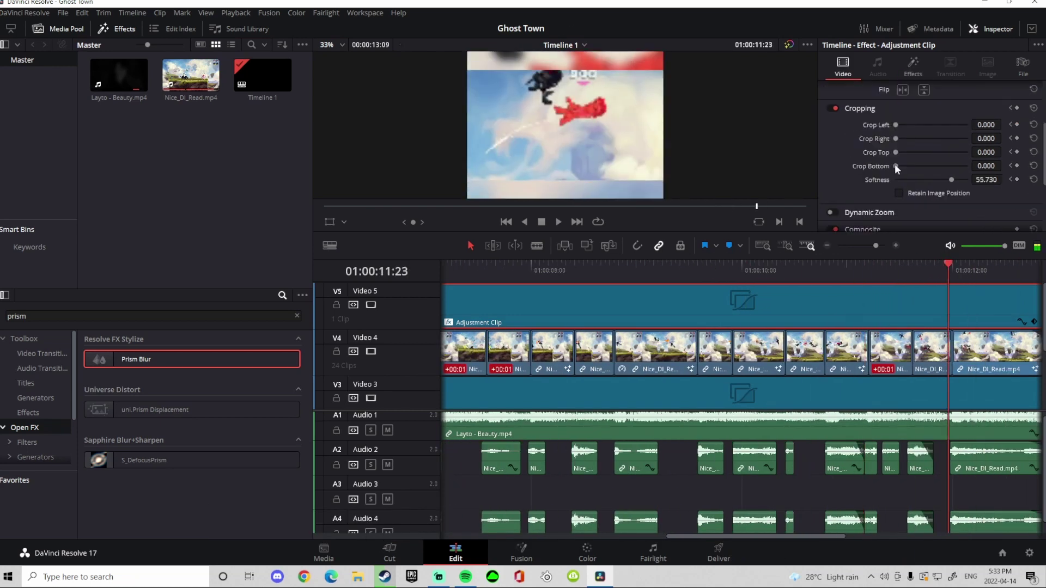
{"action": "left_click", "coordinate": [1002, 269]}
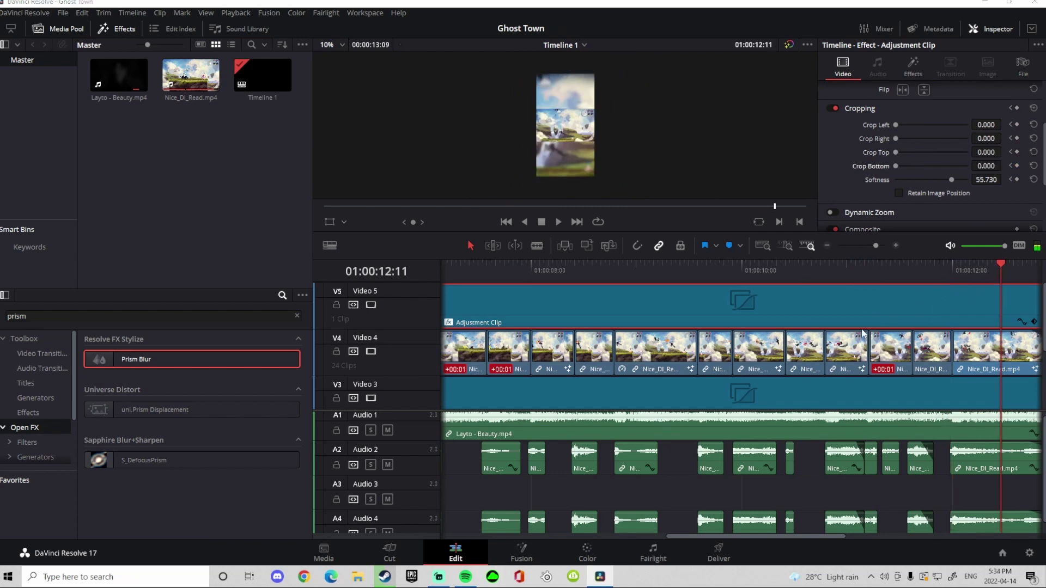
Set Retime Process to Optical Flow on all selected clips, then go to the Cut page
{"action": "left_click", "coordinate": [823, 245]}
{"action": "scroll", "coordinate": [813, 344], "scroll_direction": "down", "scroll_amount": 2}
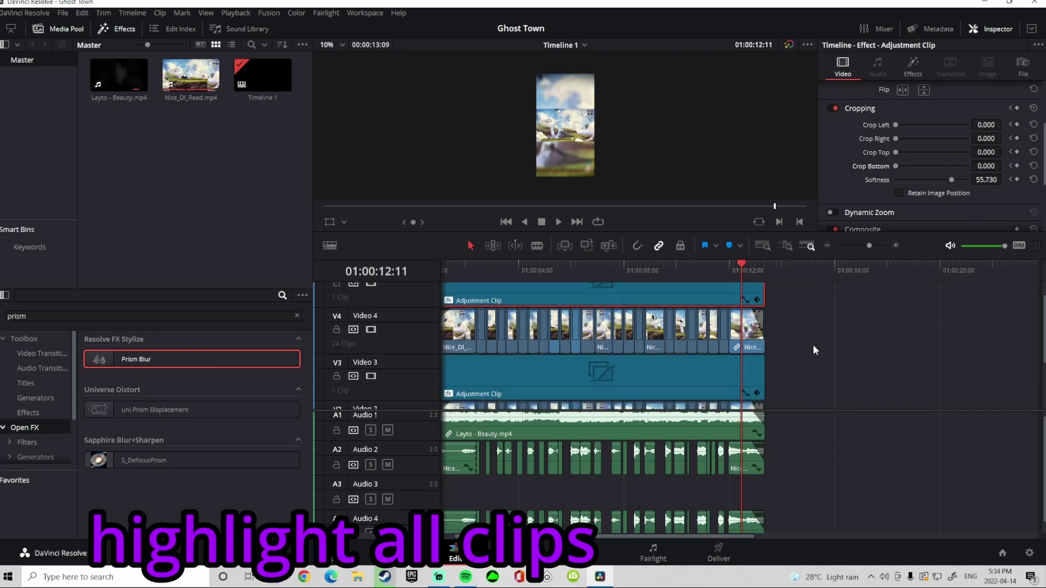
{"action": "left_click_drag", "start_coordinate": [815, 400], "coordinate": [418, 286]}
{"action": "scroll", "coordinate": [926, 180], "scroll_direction": "down", "scroll_amount": 3}
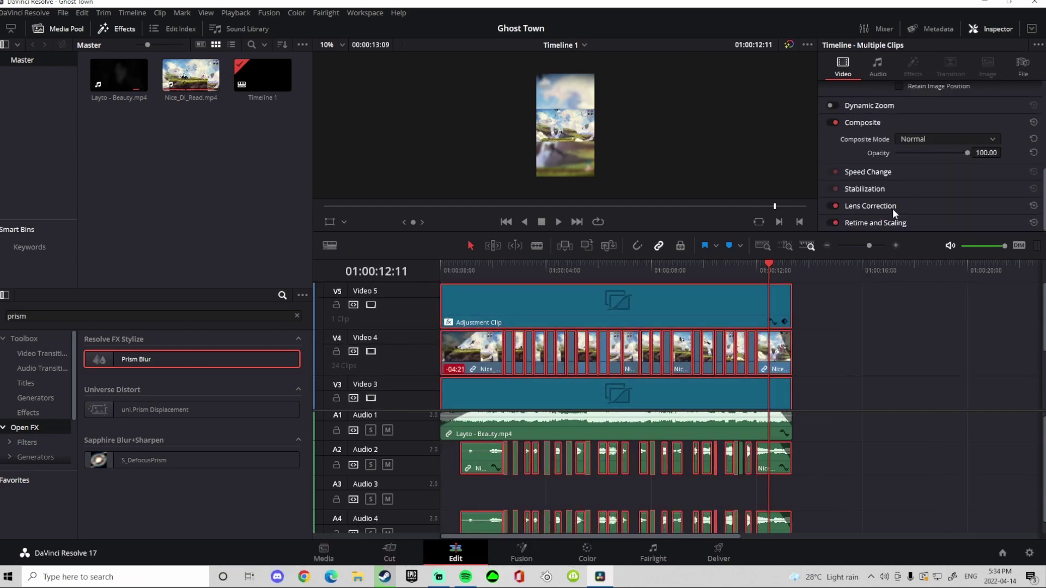
{"action": "left_click", "coordinate": [892, 221]}
{"action": "scroll", "coordinate": [916, 174], "scroll_direction": "down", "scroll_amount": 2}
{"action": "left_click", "coordinate": [926, 166]}
{"action": "left_click", "coordinate": [904, 217]}
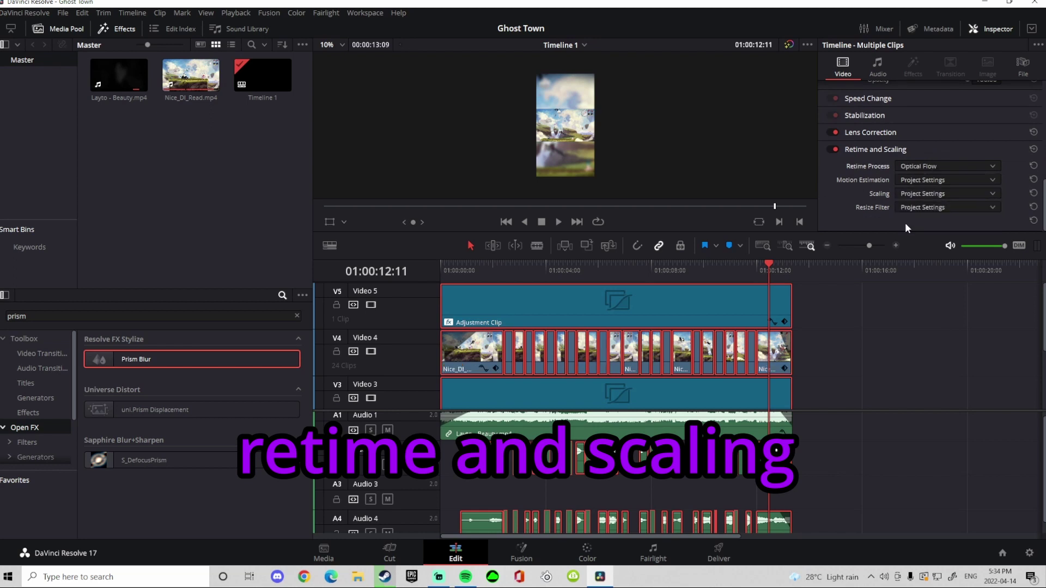
{"action": "left_click", "coordinate": [830, 308]}
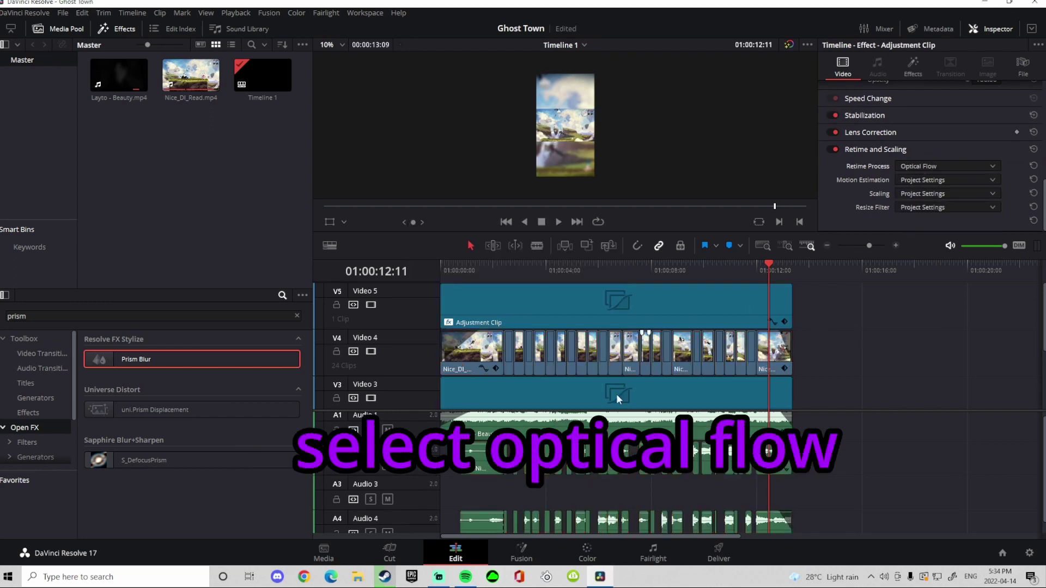
{"action": "left_click", "coordinate": [388, 551]}
Return the playhead to the start of the Cut page timeline for full-screen playback
{"action": "left_click", "coordinate": [91, 329]}
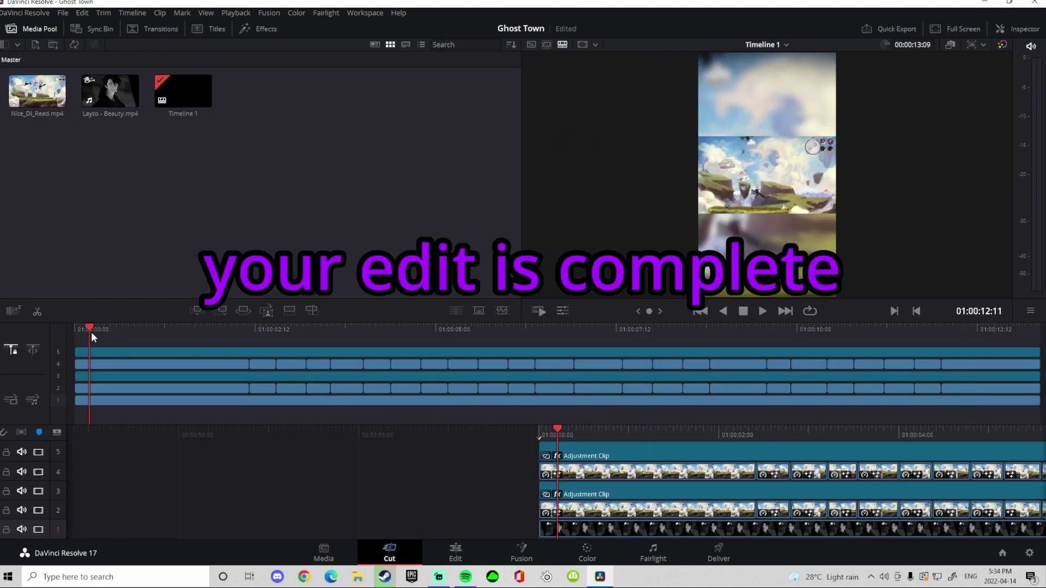